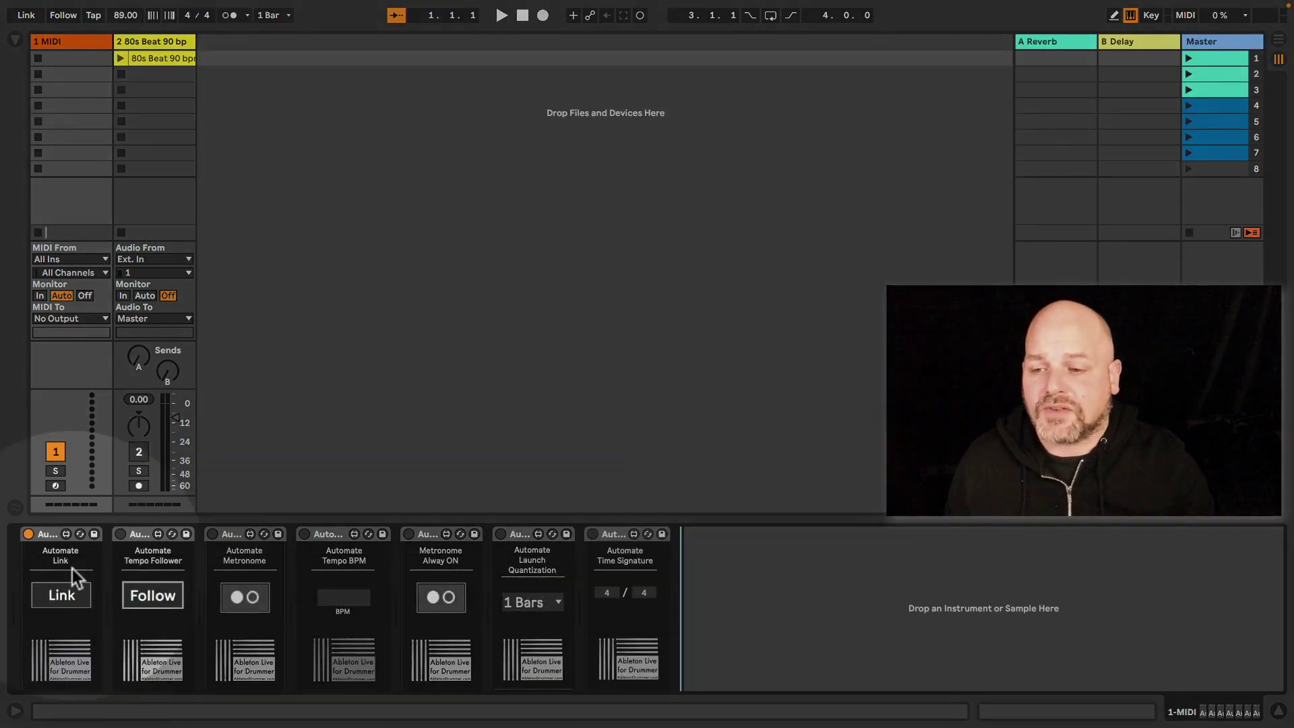
Step: Toggle Link on and off with the Automate Link device's switch
click(67, 600)
click(66, 600)
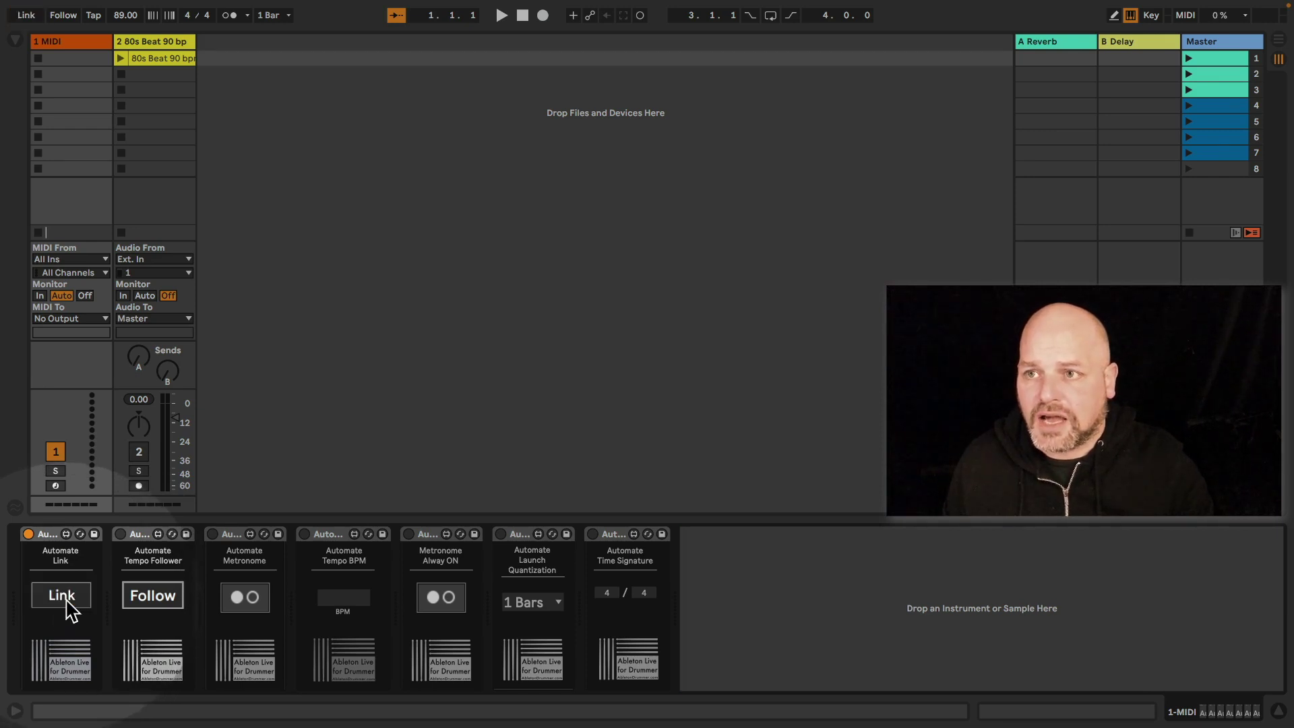
click(68, 601)
click(67, 601)
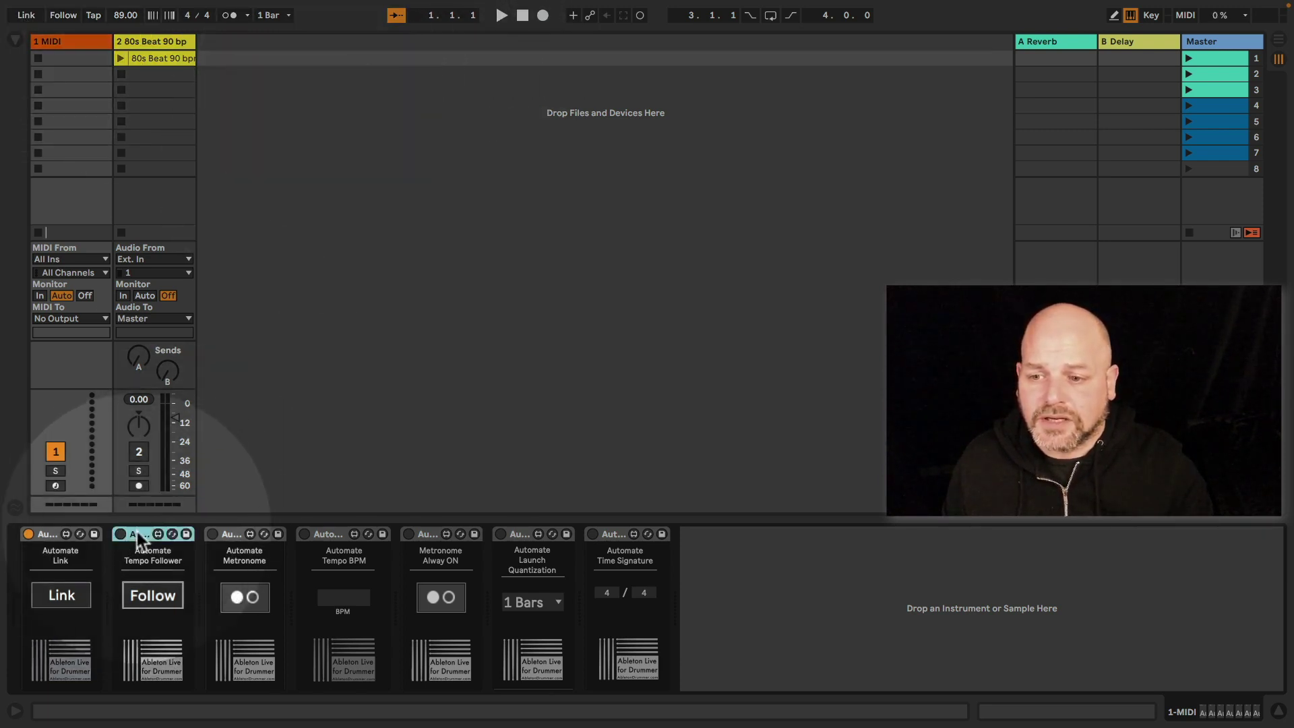
Step: Collapse the five devices from Automate Tempo Follower through Automate Clip Launch Quantization in the 1 MIDI track's device chain
double_click(136, 532)
double_click(172, 535)
double_click(187, 535)
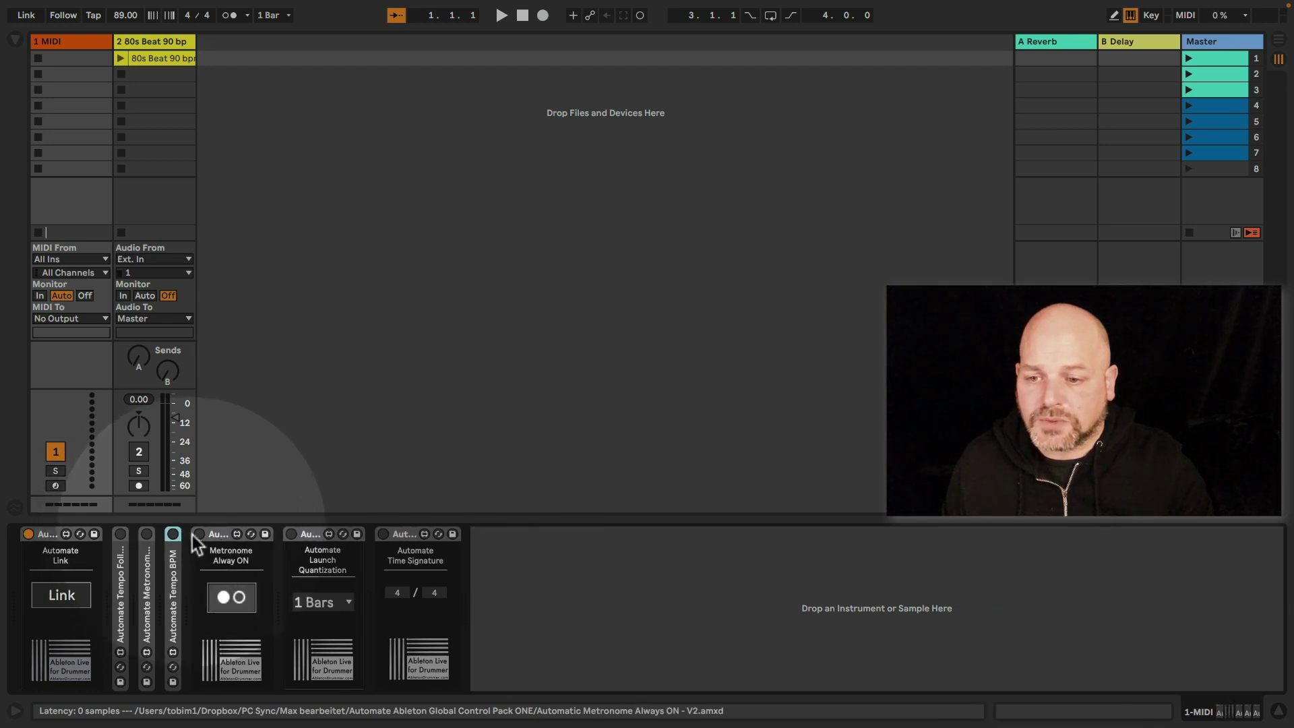
double_click(217, 533)
double_click(244, 532)
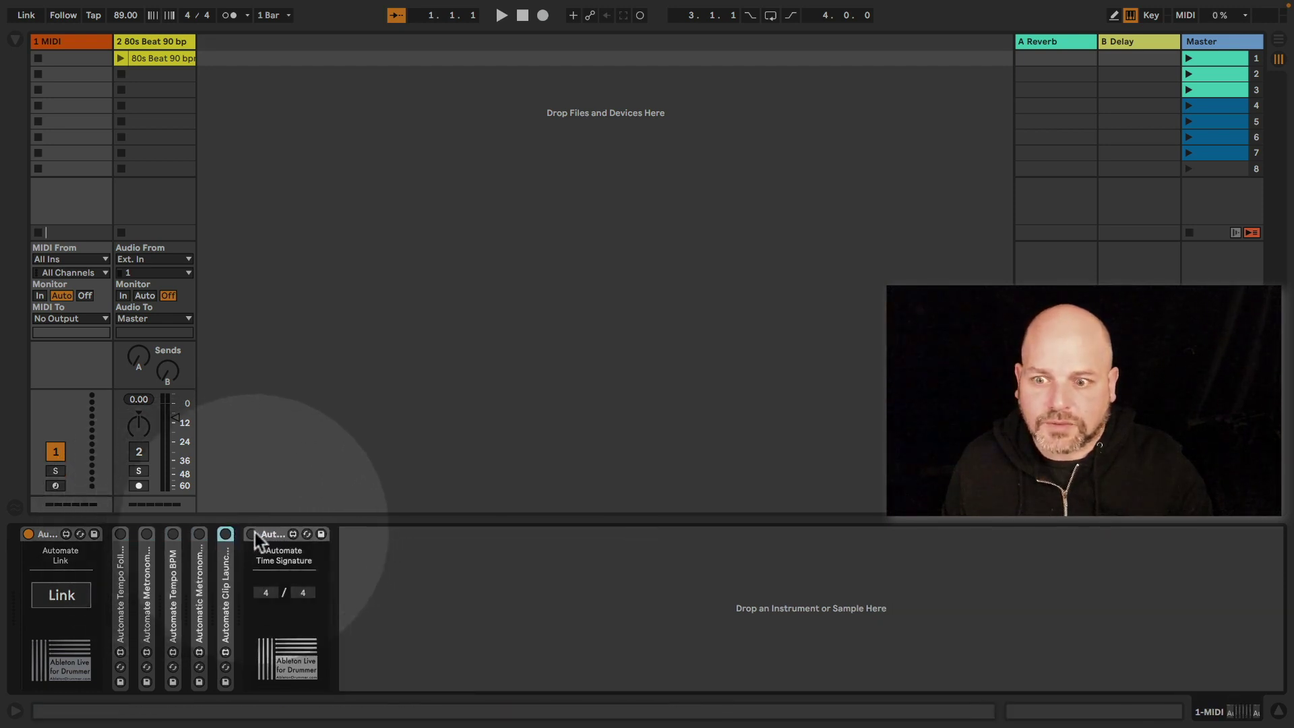
click(272, 534)
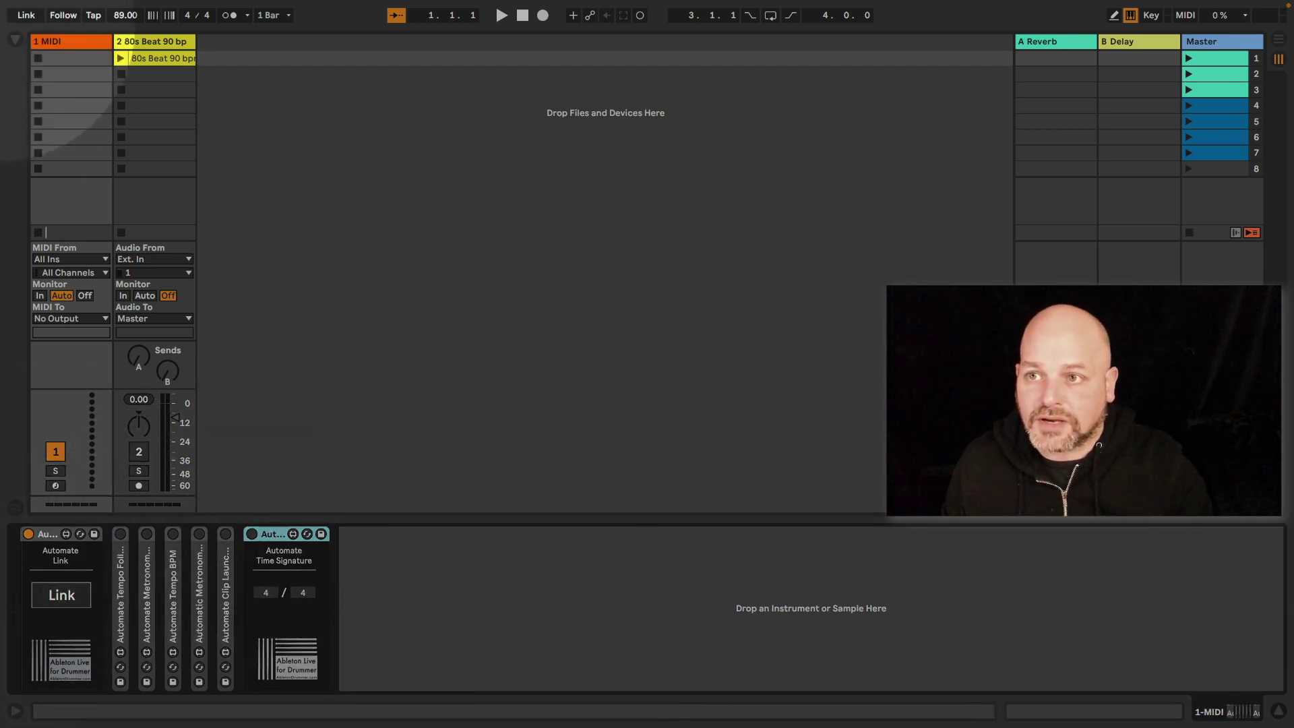
click(26, 16)
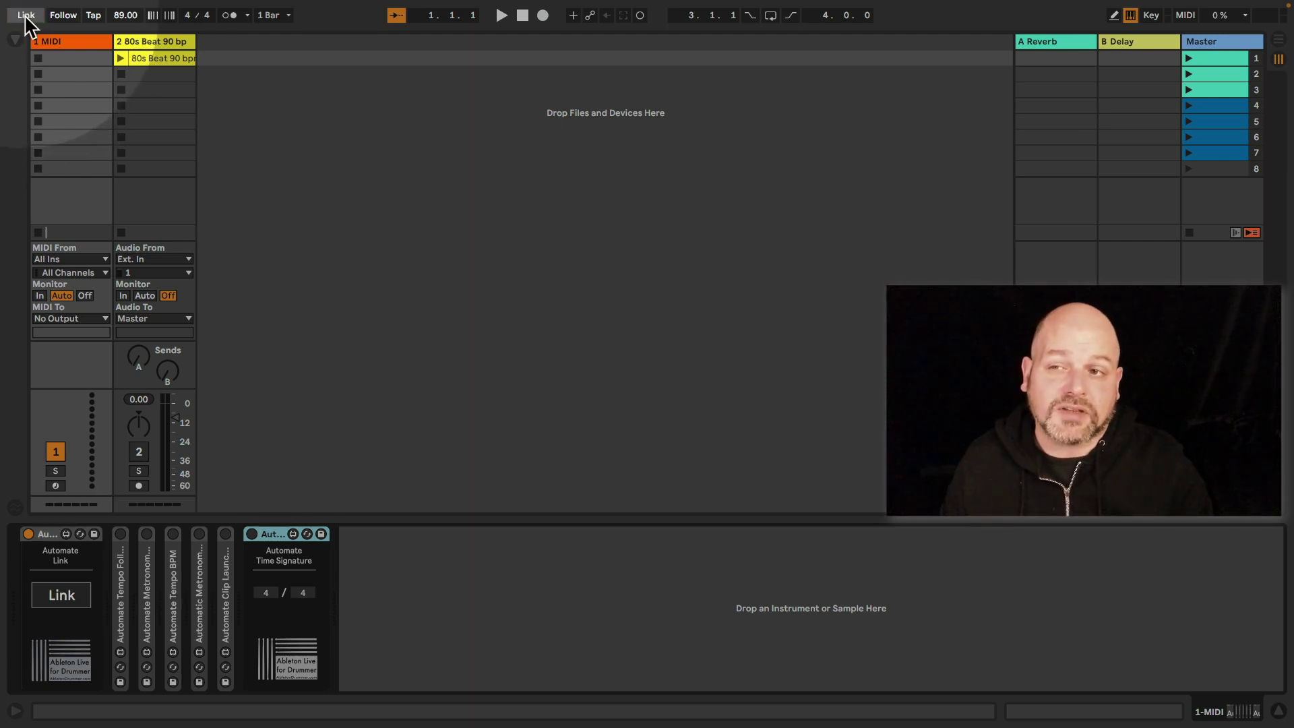
Step: Create an empty MIDI clip in the third slot of the 1 MIDI track and show its envelopes
double_click(66, 90)
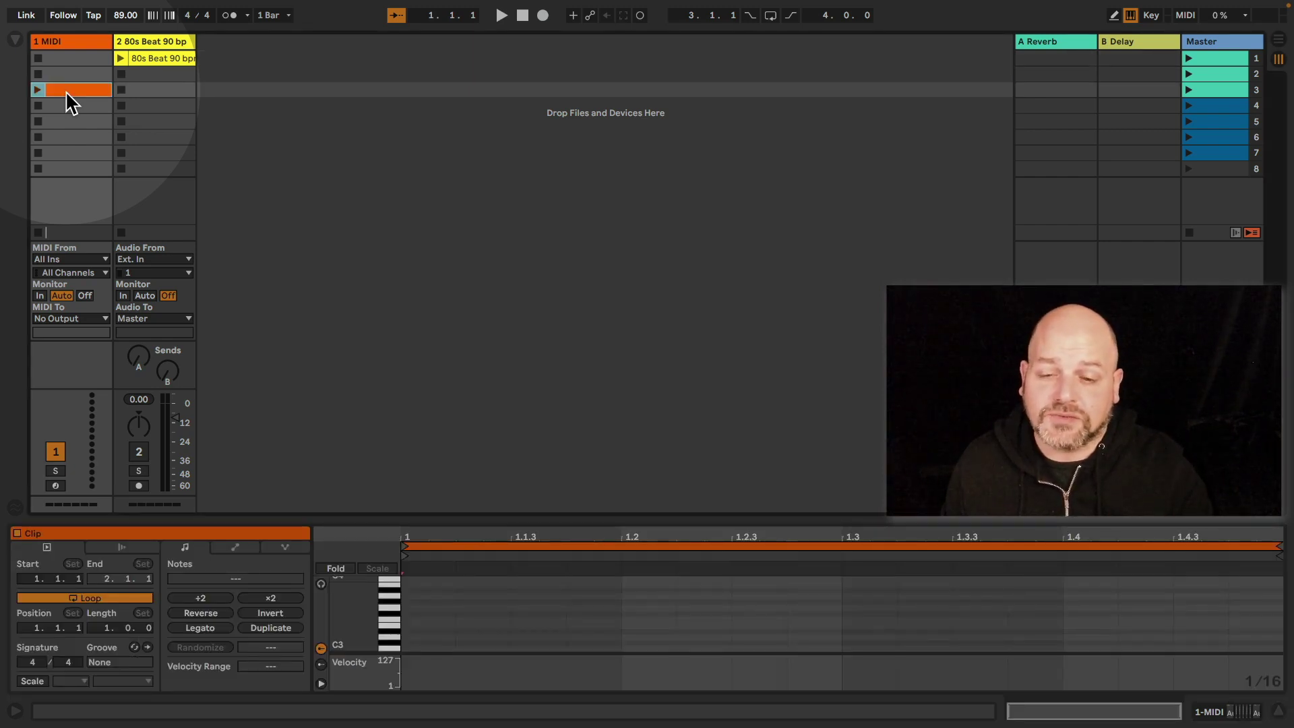
click(228, 555)
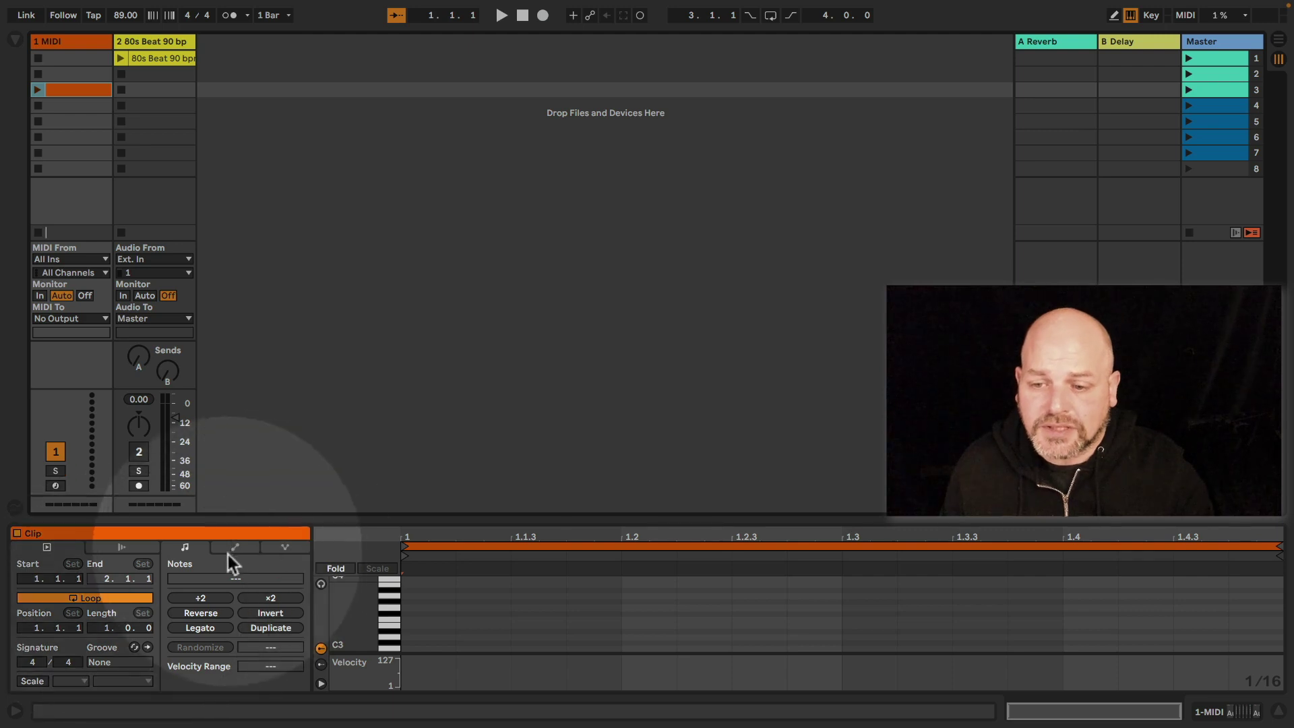
click(234, 549)
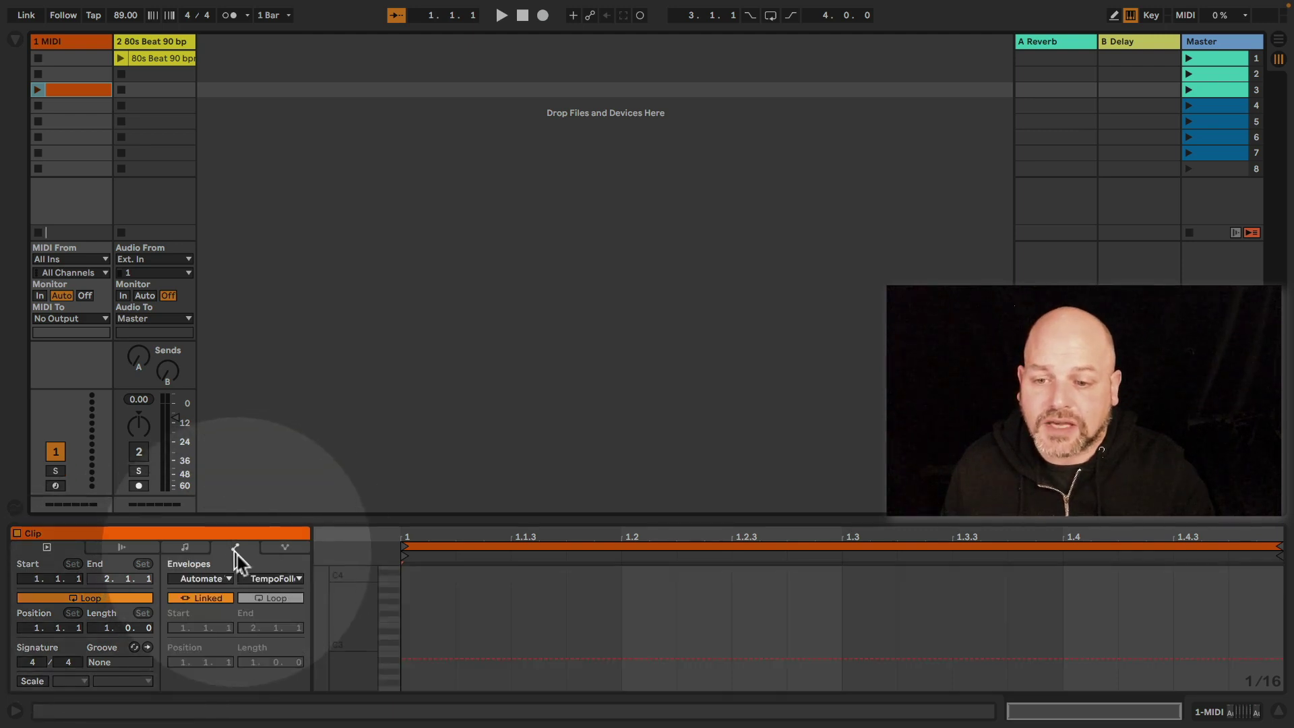
Step: Draw a clip envelope for the Automate LINK device's Link parameter that switches on shortly after beat 1.2, and launch the clip
click(202, 579)
click(221, 605)
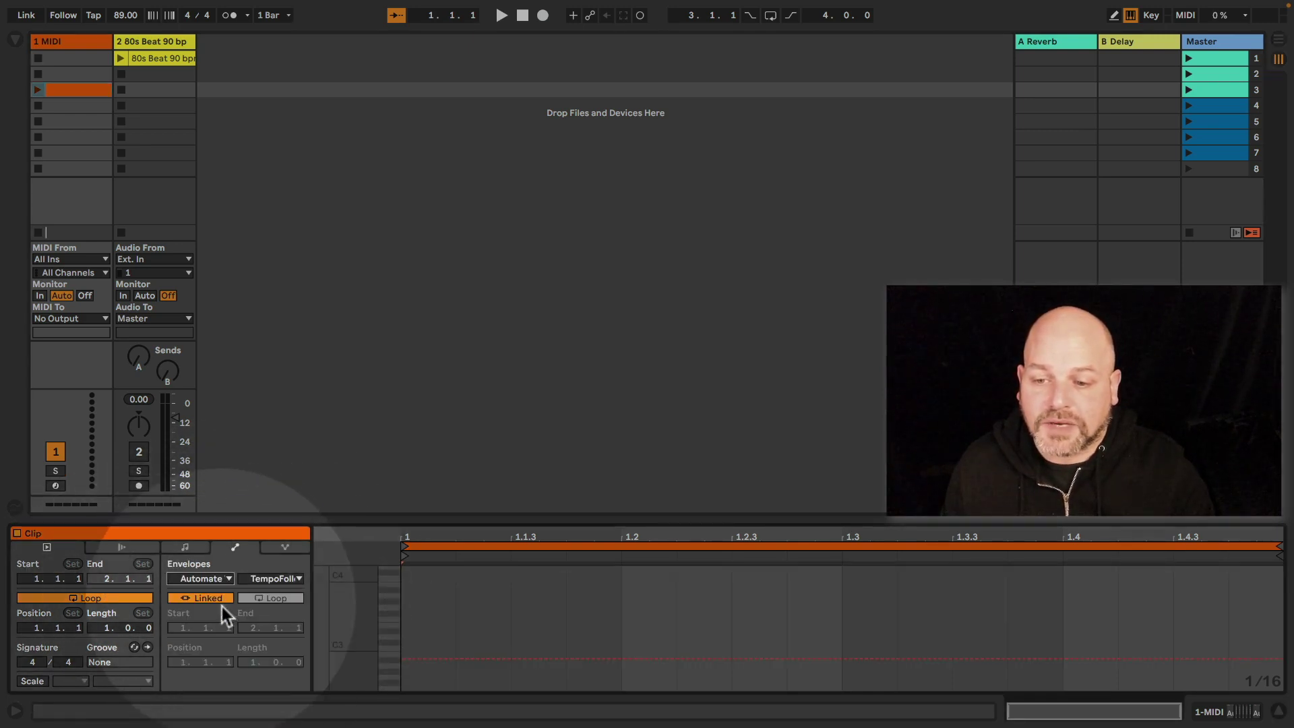
click(277, 580)
click(305, 601)
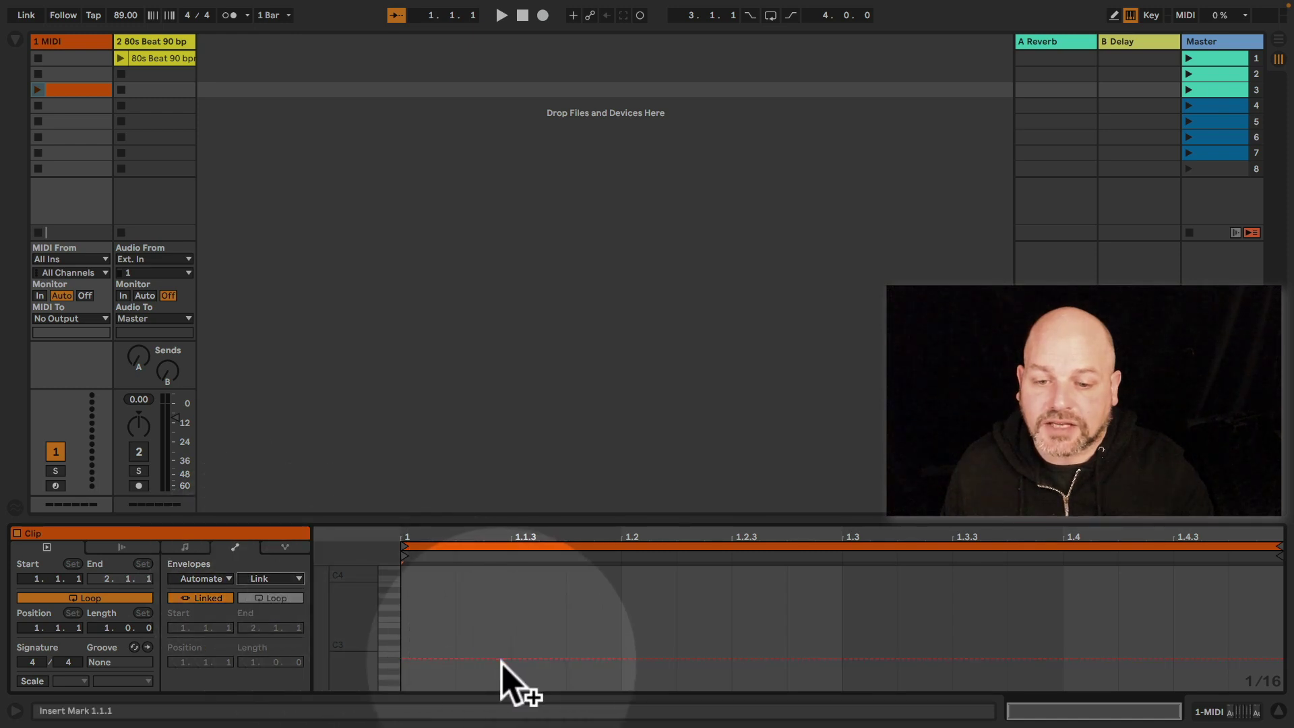
drag(536, 658, 676, 597)
click(38, 90)
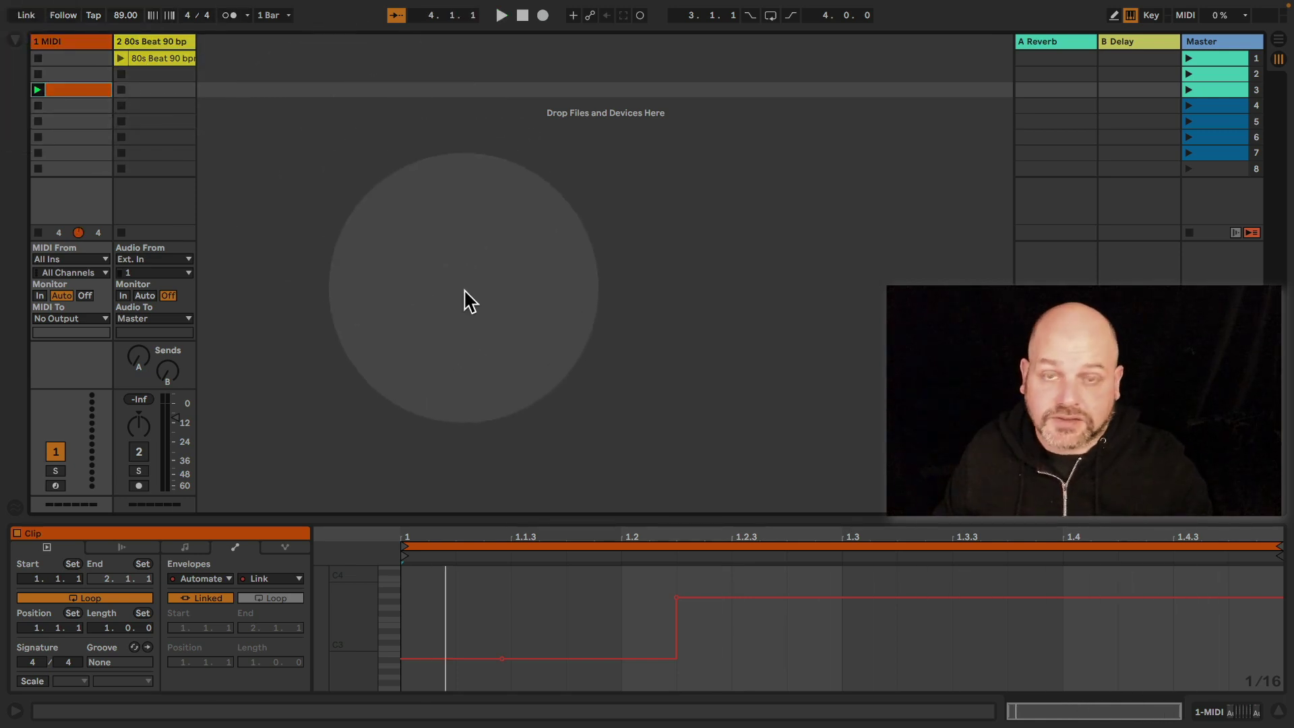
Step: Delete the clip's Link envelope breakpoints between 1.1.1 and 1.2.4
key(Tab)
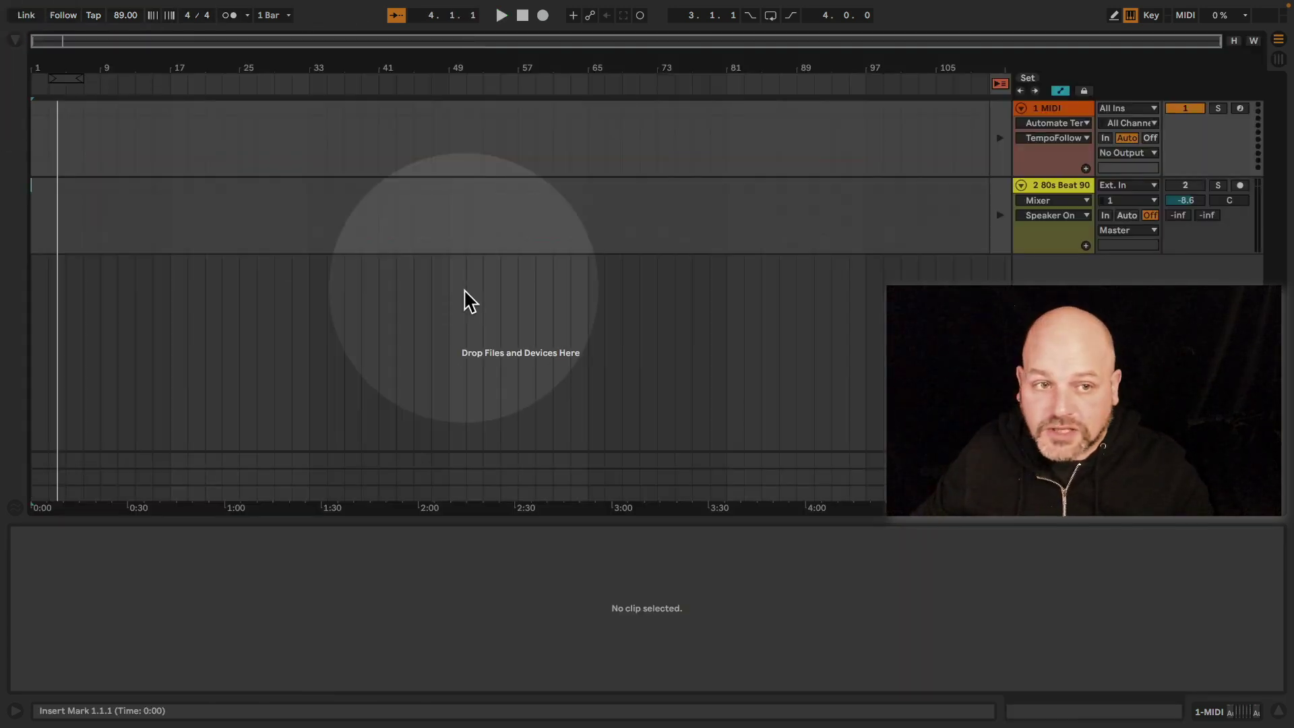
key(Tab)
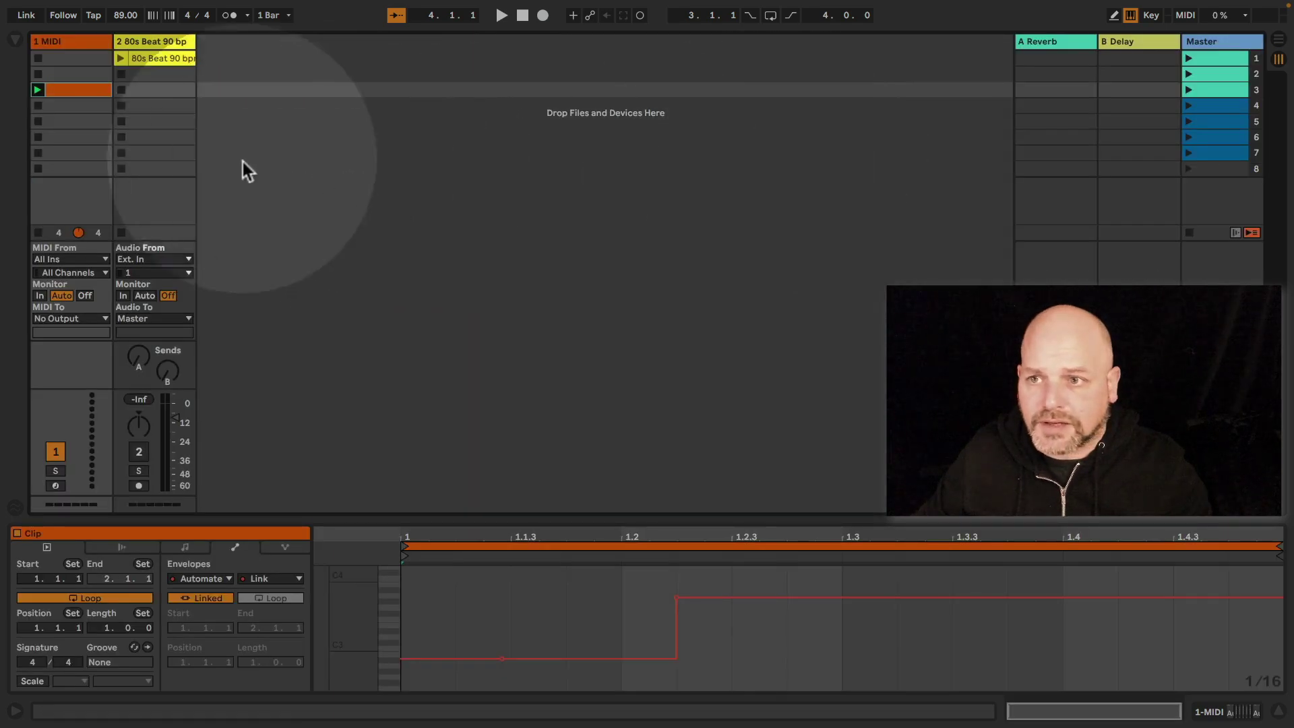
click(748, 646)
shift+click(411, 638)
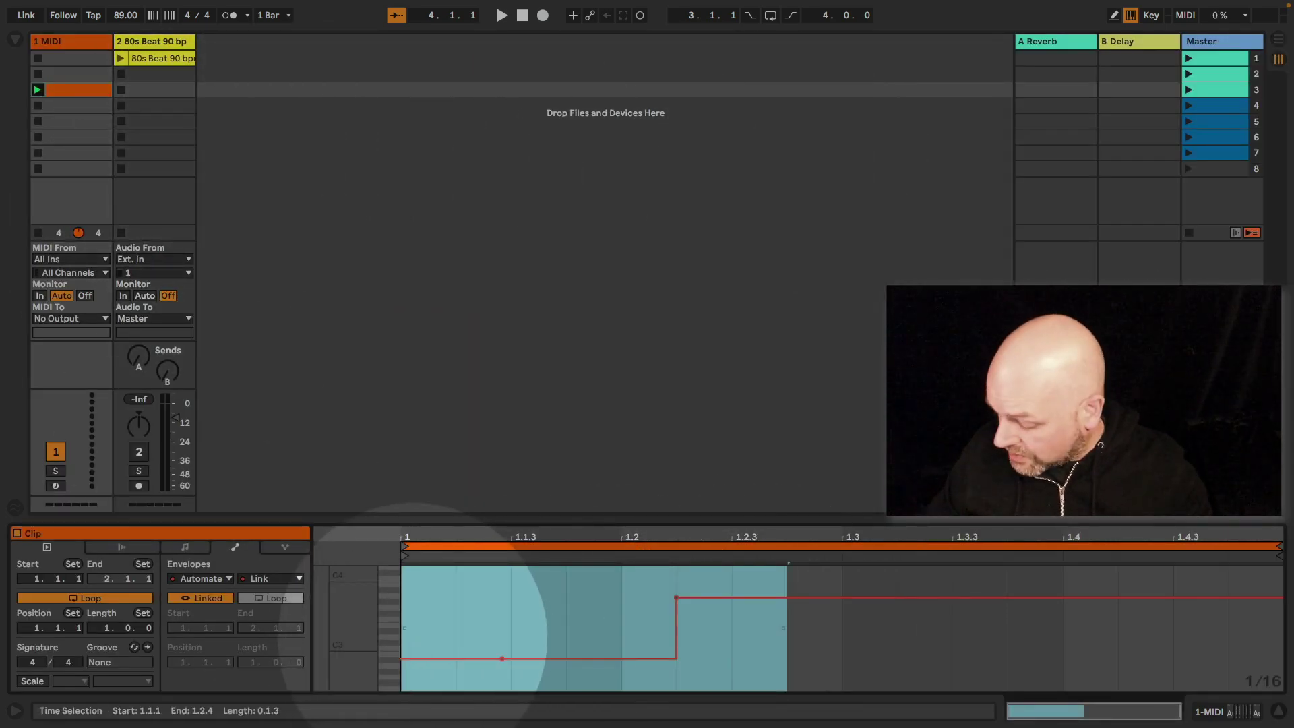
key(Delete)
Step: Return the 1 MIDI track to arrangement playback and show the Automate LINK device's Link automation in Arrangement View
key(Tab)
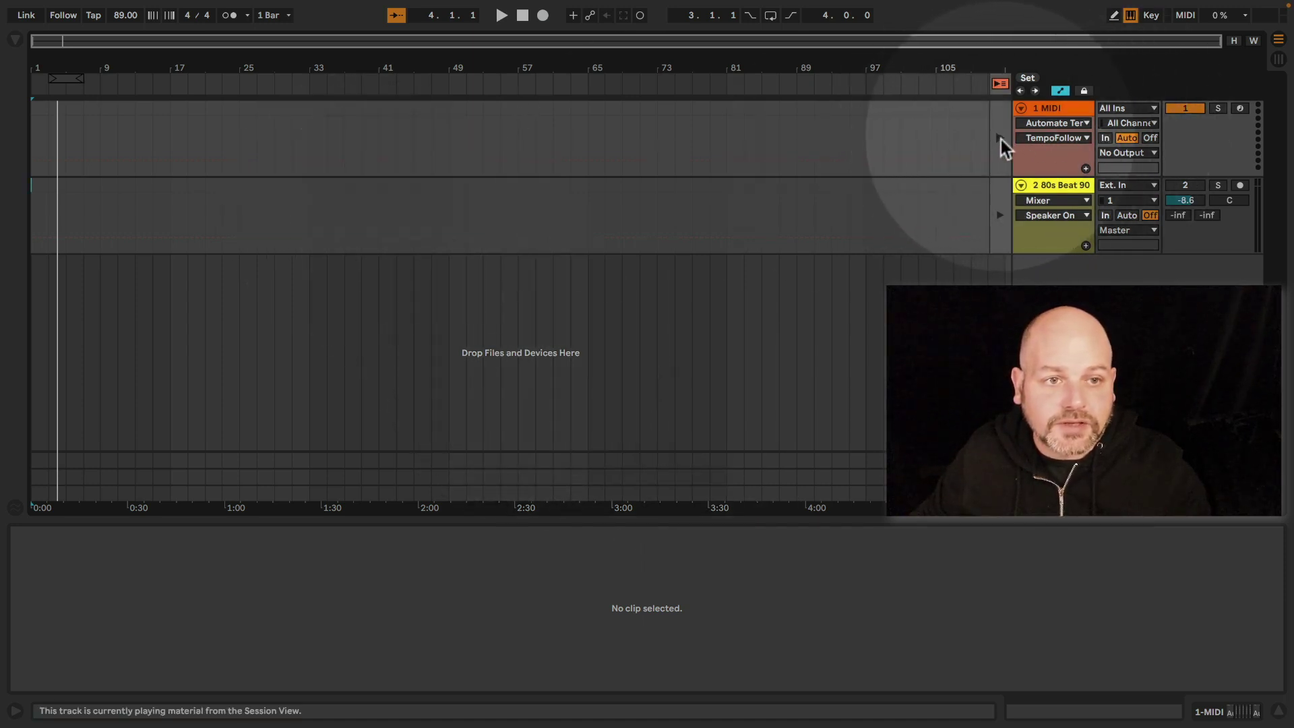
click(1000, 138)
click(1051, 125)
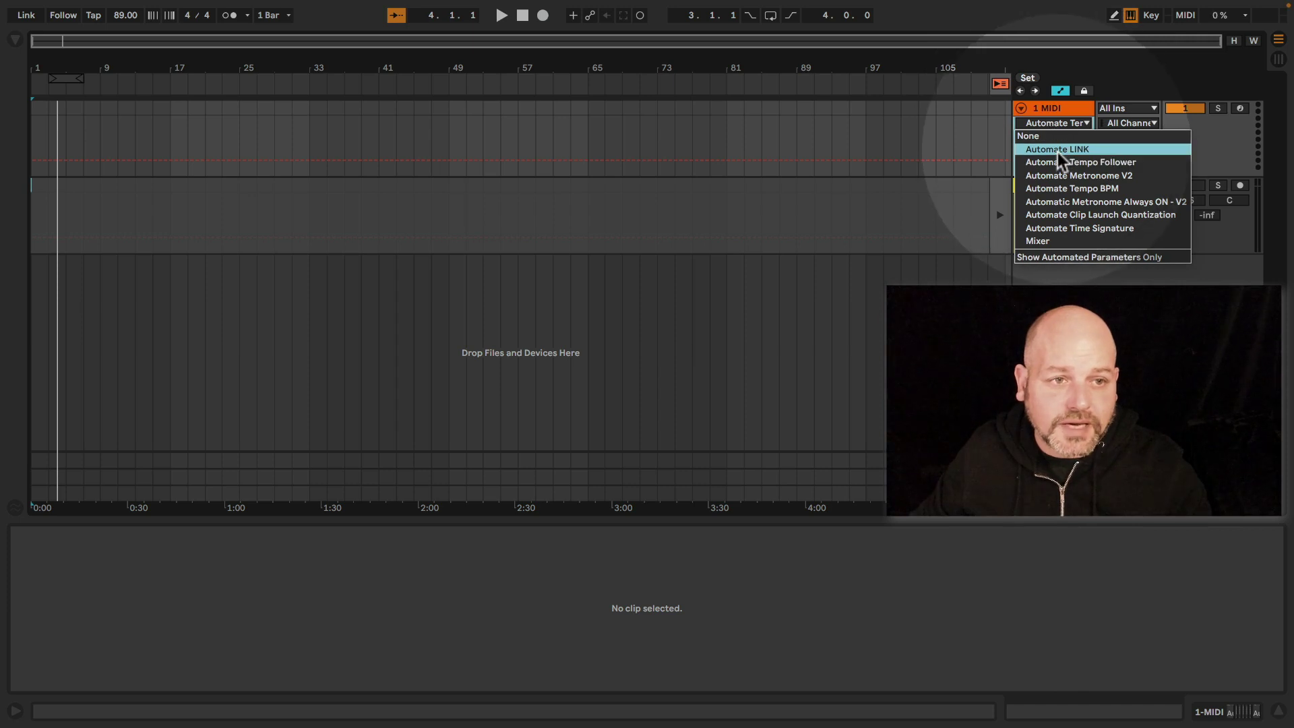
click(1057, 149)
click(1055, 142)
click(1054, 139)
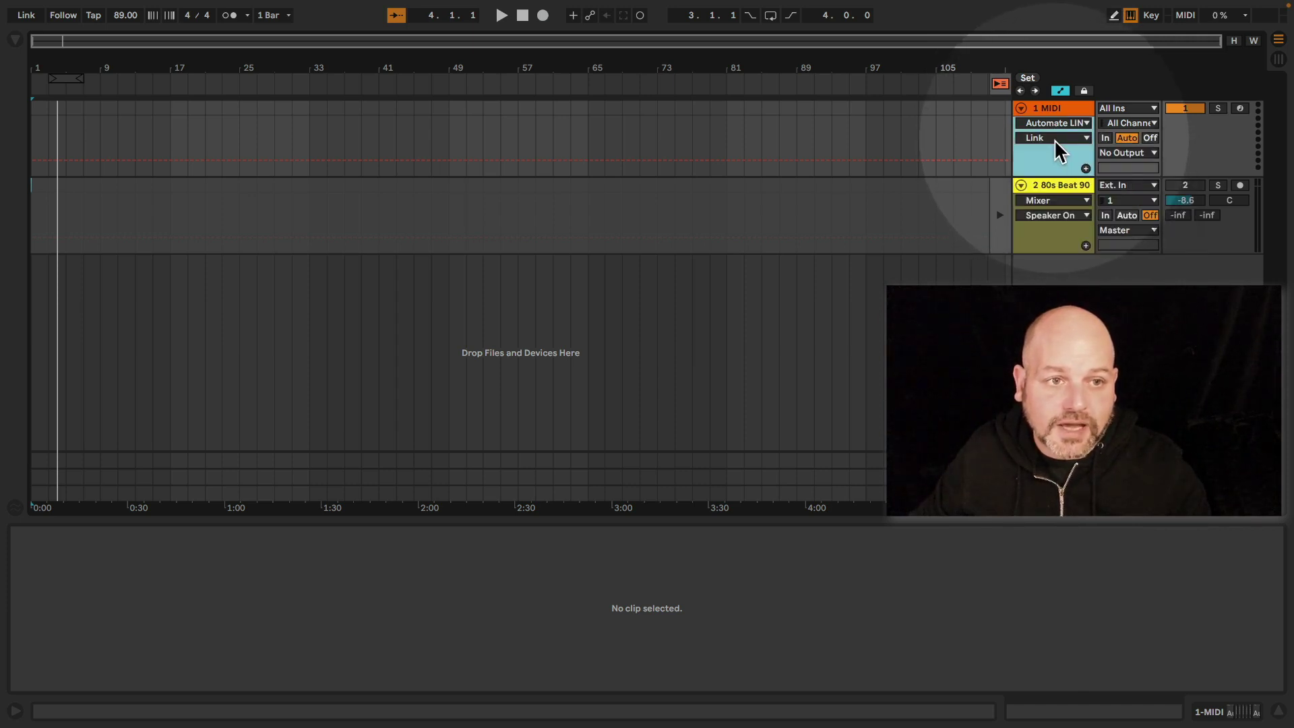
Step: Draw Link automation on the 1 MIDI track that switches on at about bar 17 and off at about bar 24
click(146, 159)
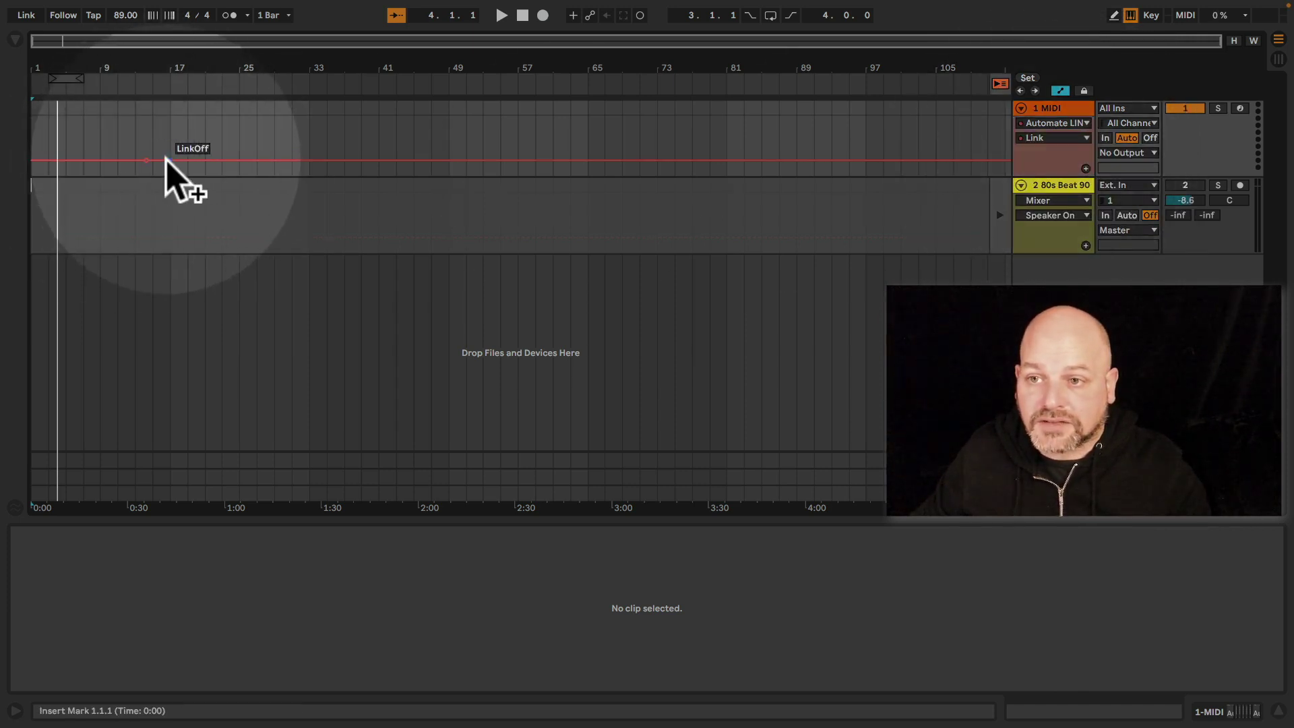
mouse_move(169, 160)
mouse_down()
mouse_move(220, 129)
mouse_move(237, 155)
mouse_up()
click(222, 129)
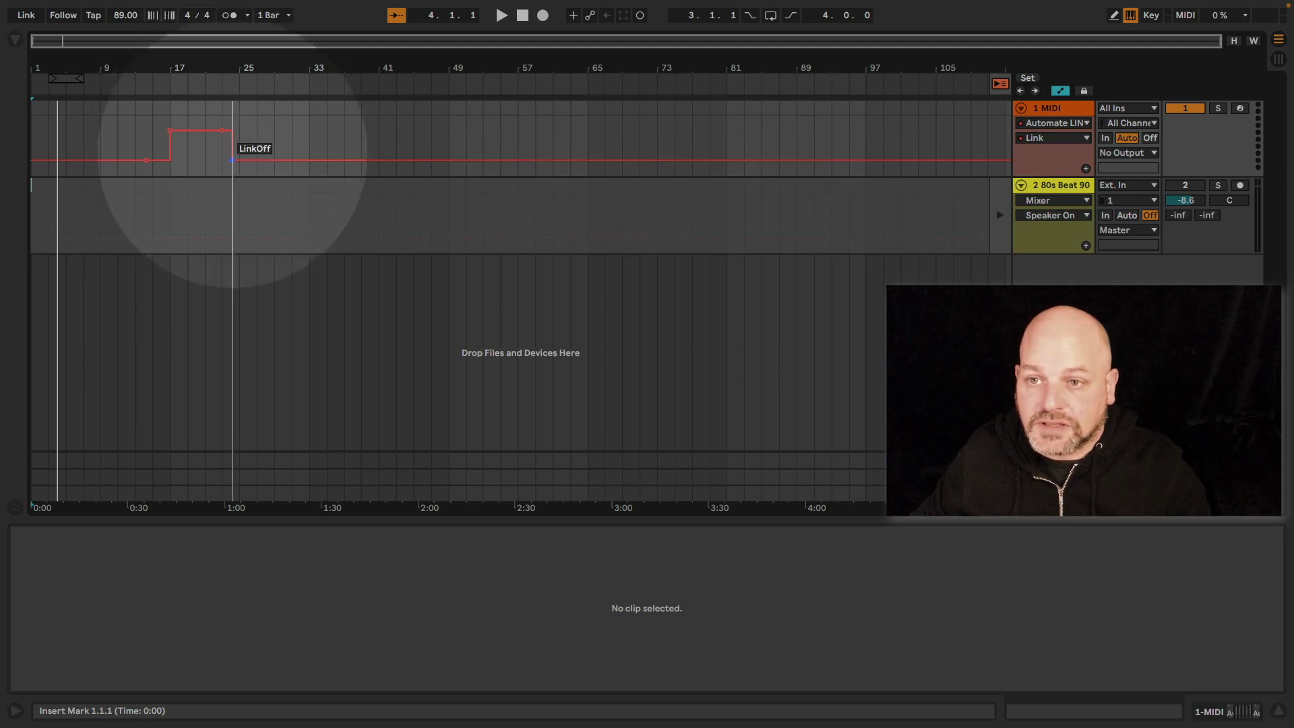
Step: Play the arrangement from bar 13 and set the song tempo to 194 BPM
click(136, 145)
key(space)
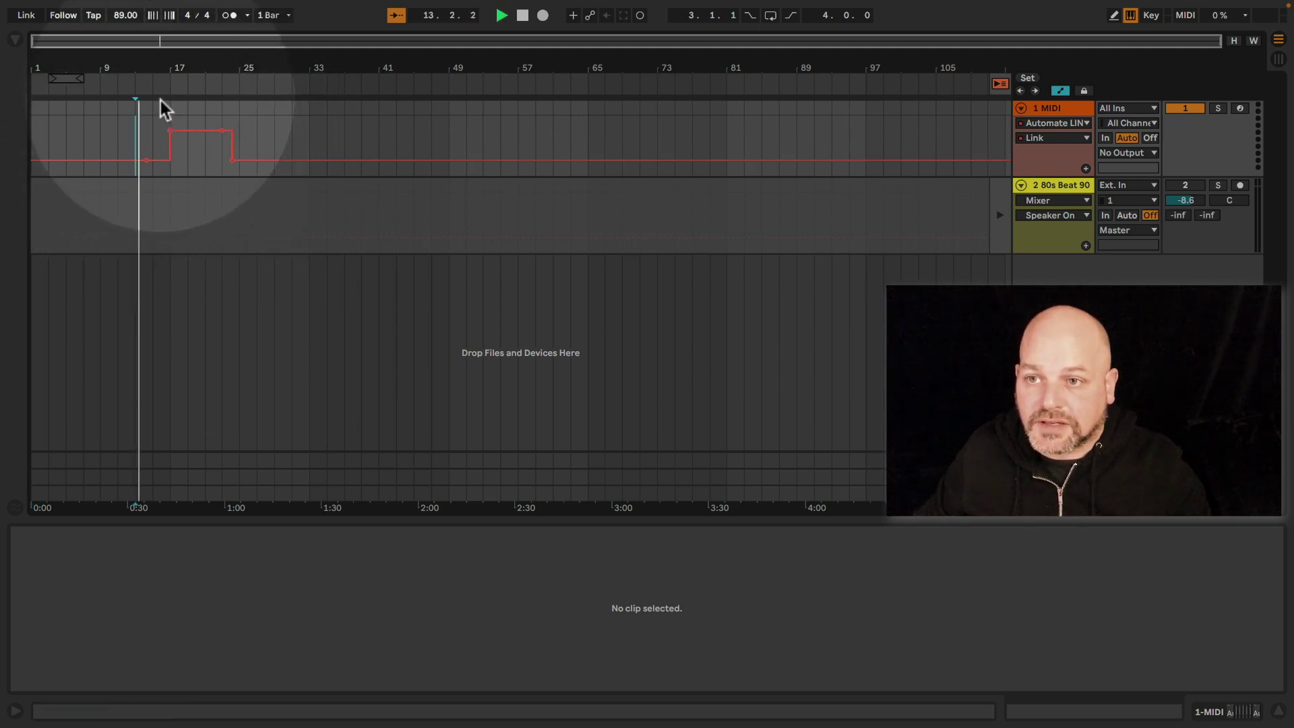
click(125, 14)
text(178)
key(Return)
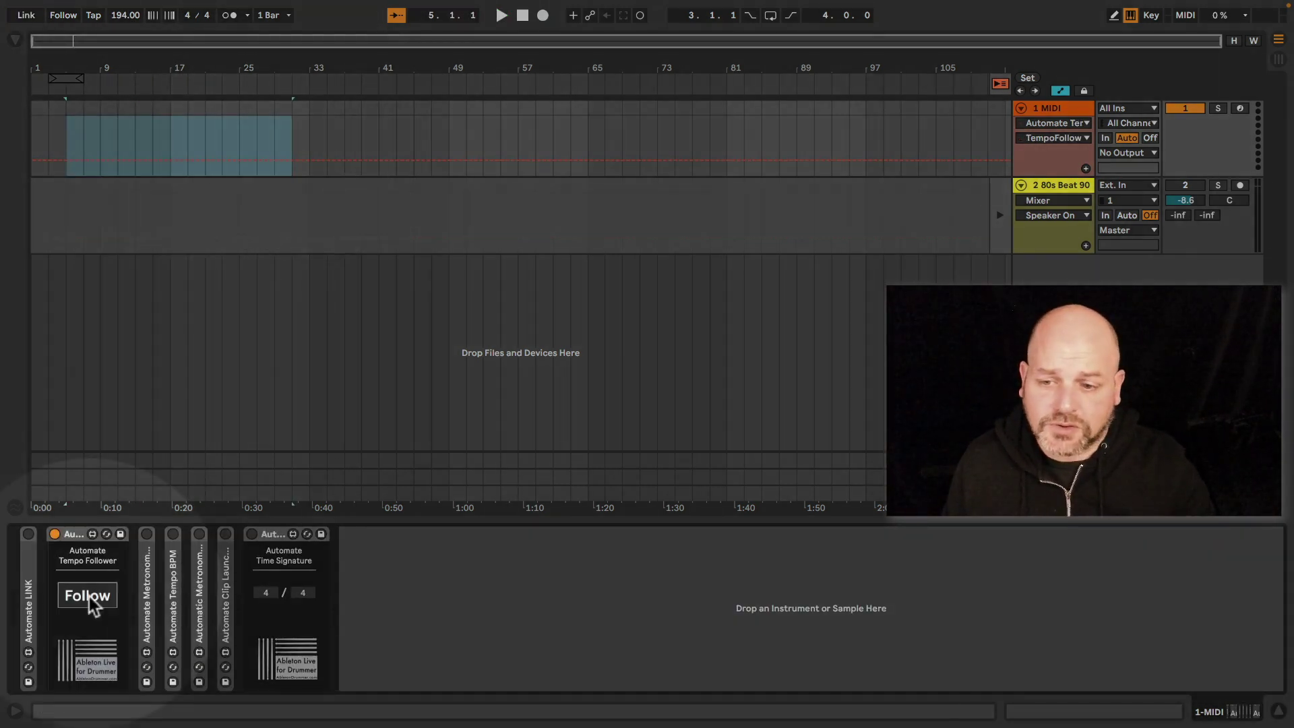
Step: Collapse the Automate Time Signature device and repeatedly toggle Follow on and off in the Automate Tempo Follower device
double_click(263, 535)
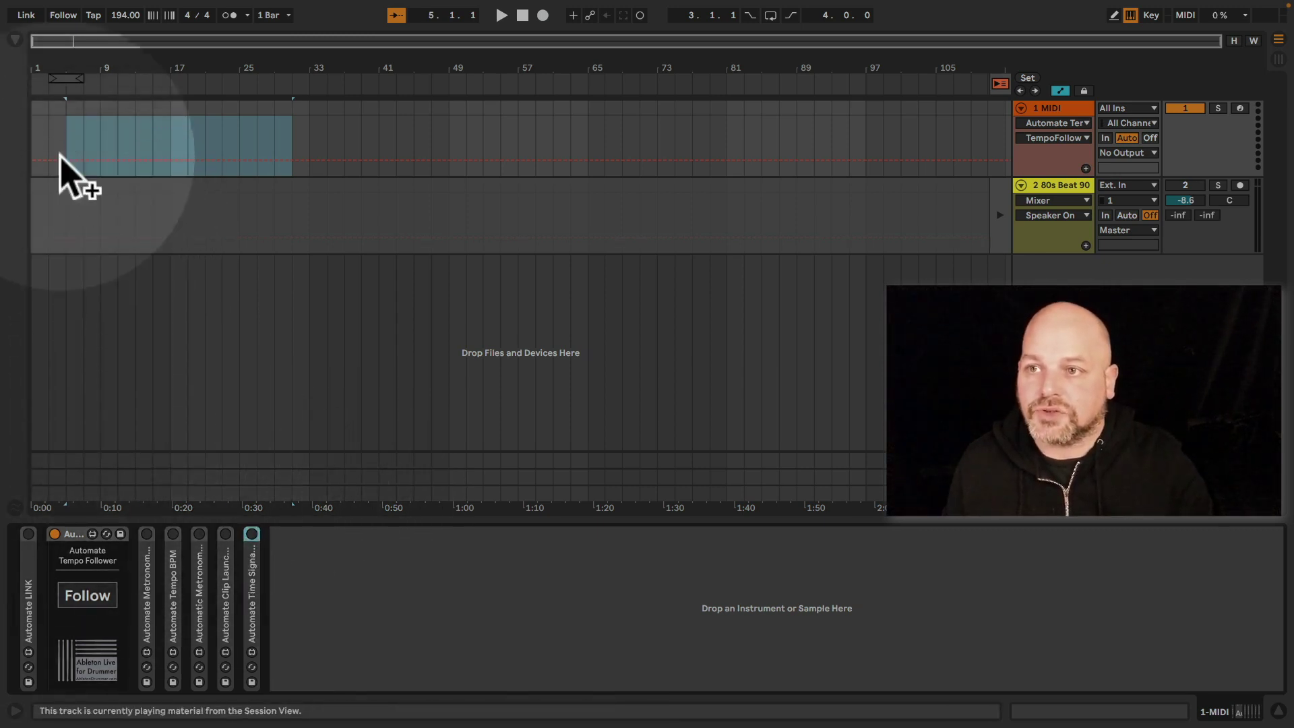
click(58, 15)
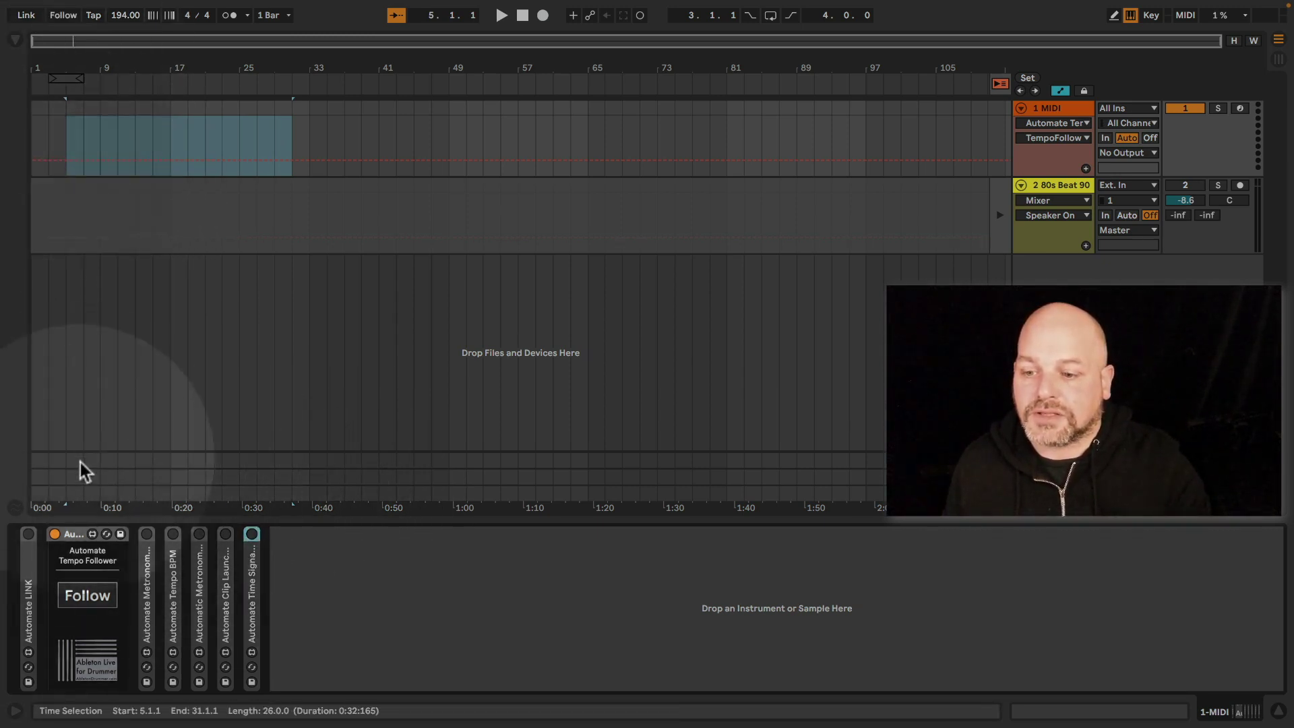
click(89, 602)
click(89, 602)
click(91, 603)
click(91, 603)
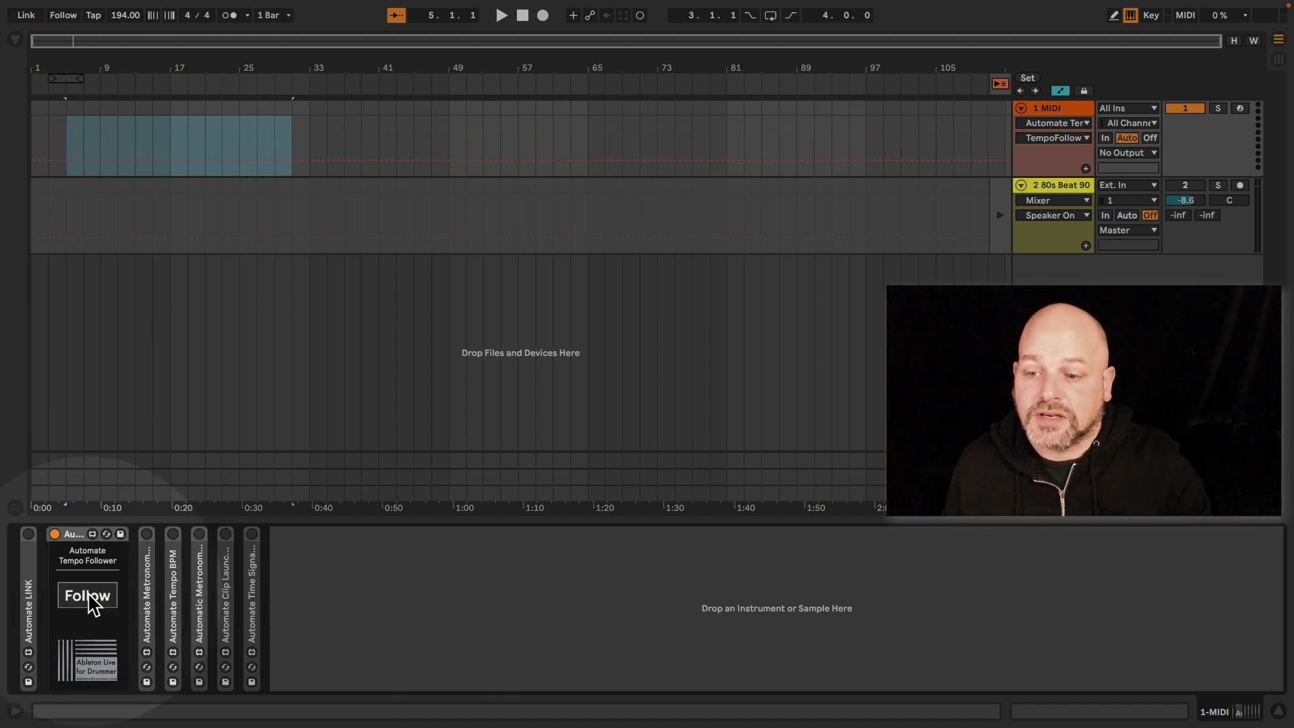
click(91, 601)
click(91, 601)
click(91, 602)
click(91, 602)
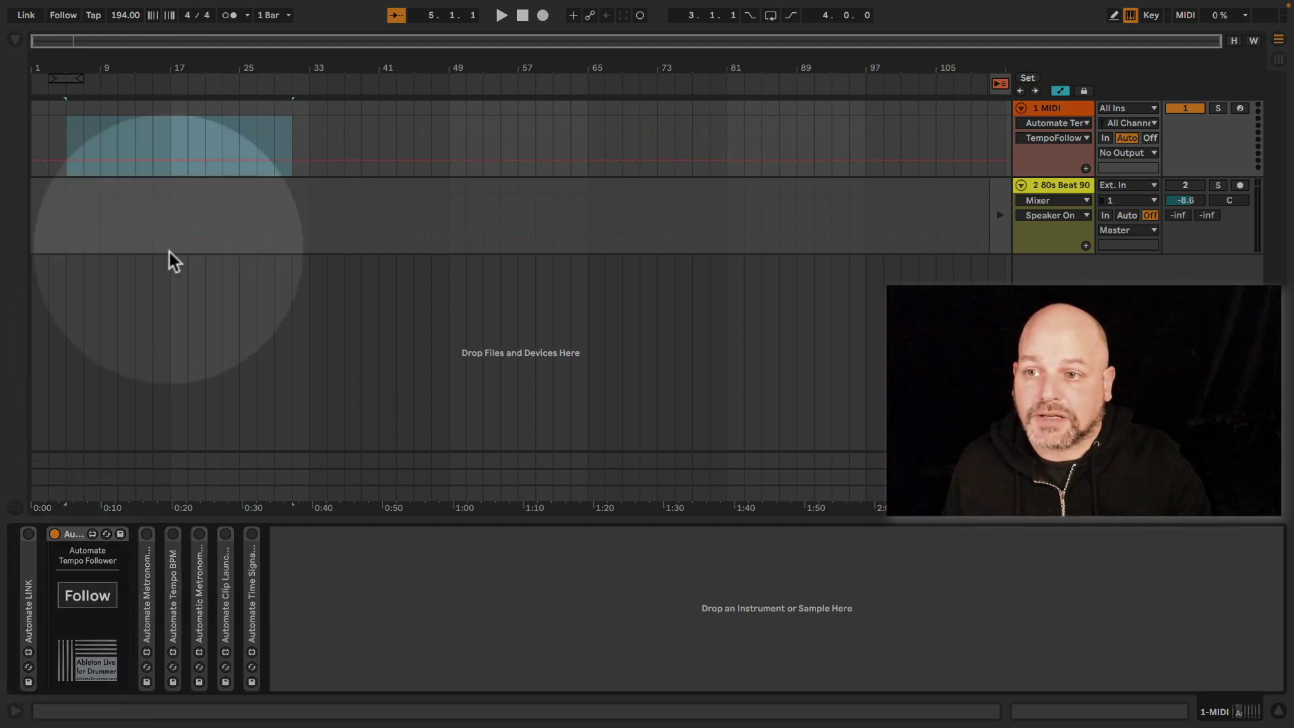
Step: Draw TempoFollow automation on the 1 MIDI track, on from about bar 12 to bar 20, and play from bar 11
click(104, 159)
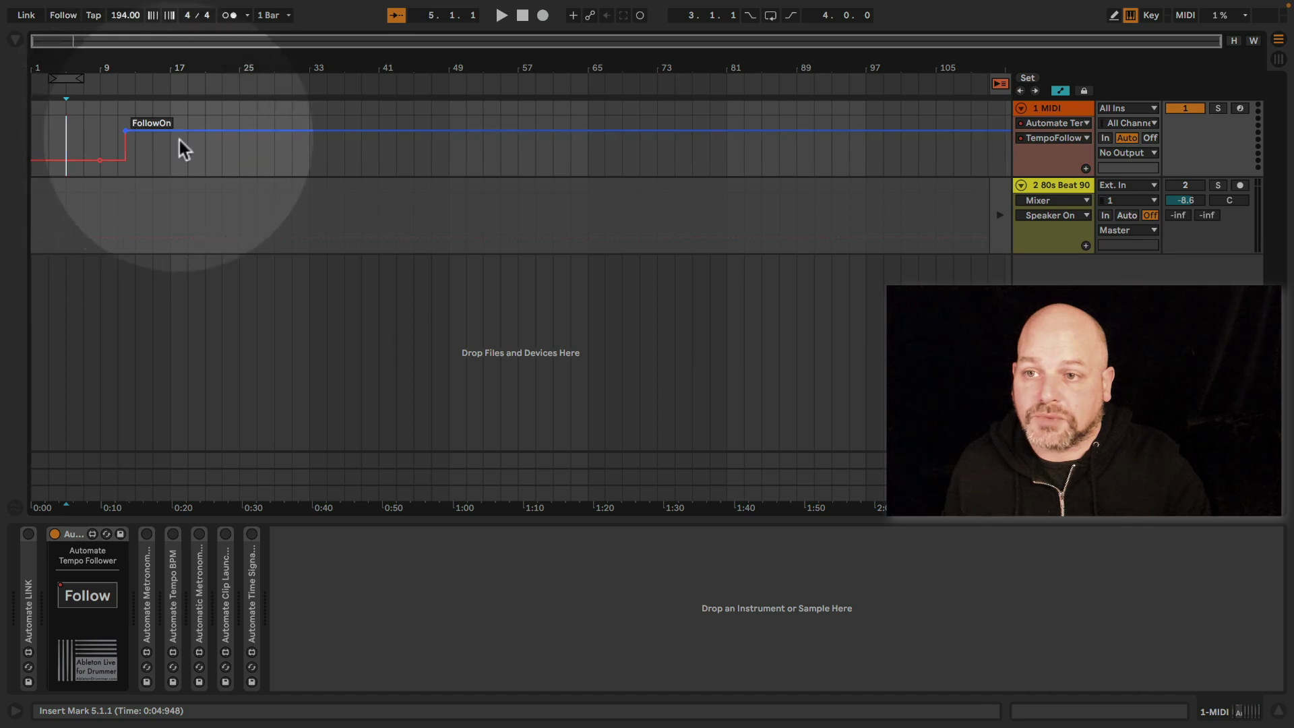
click(195, 148)
click(116, 139)
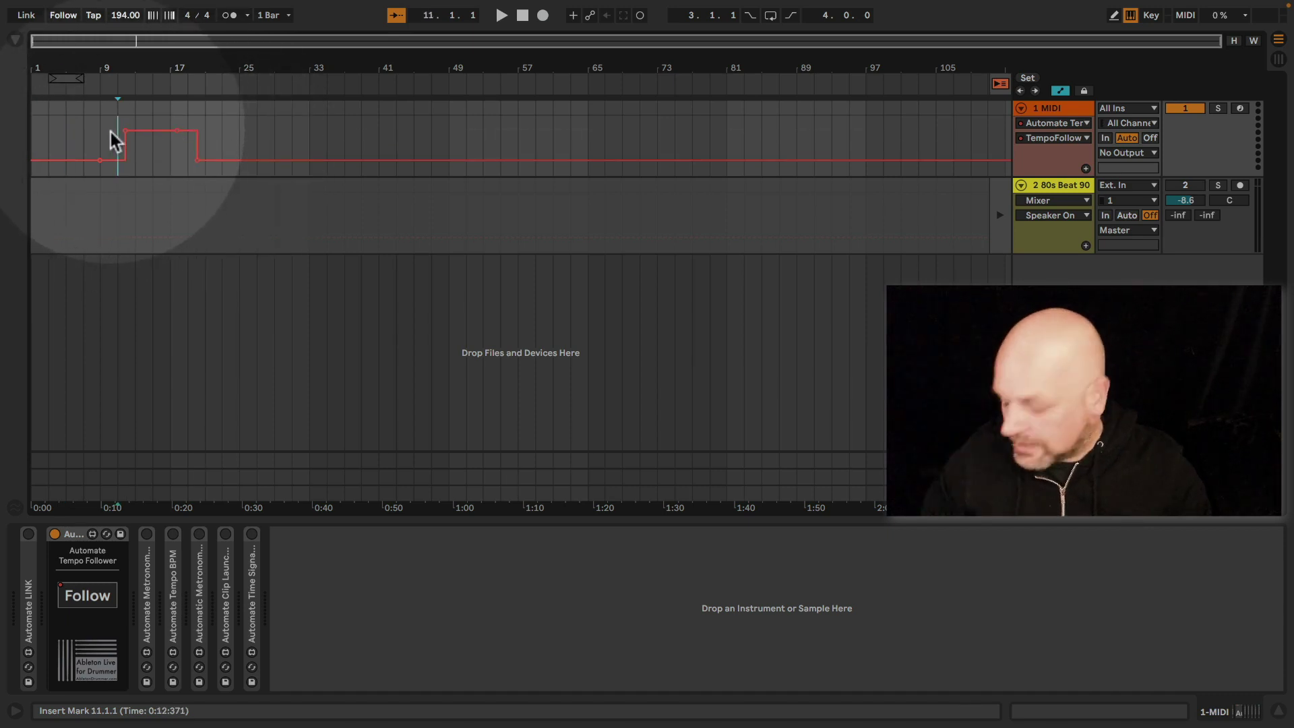
key(space)
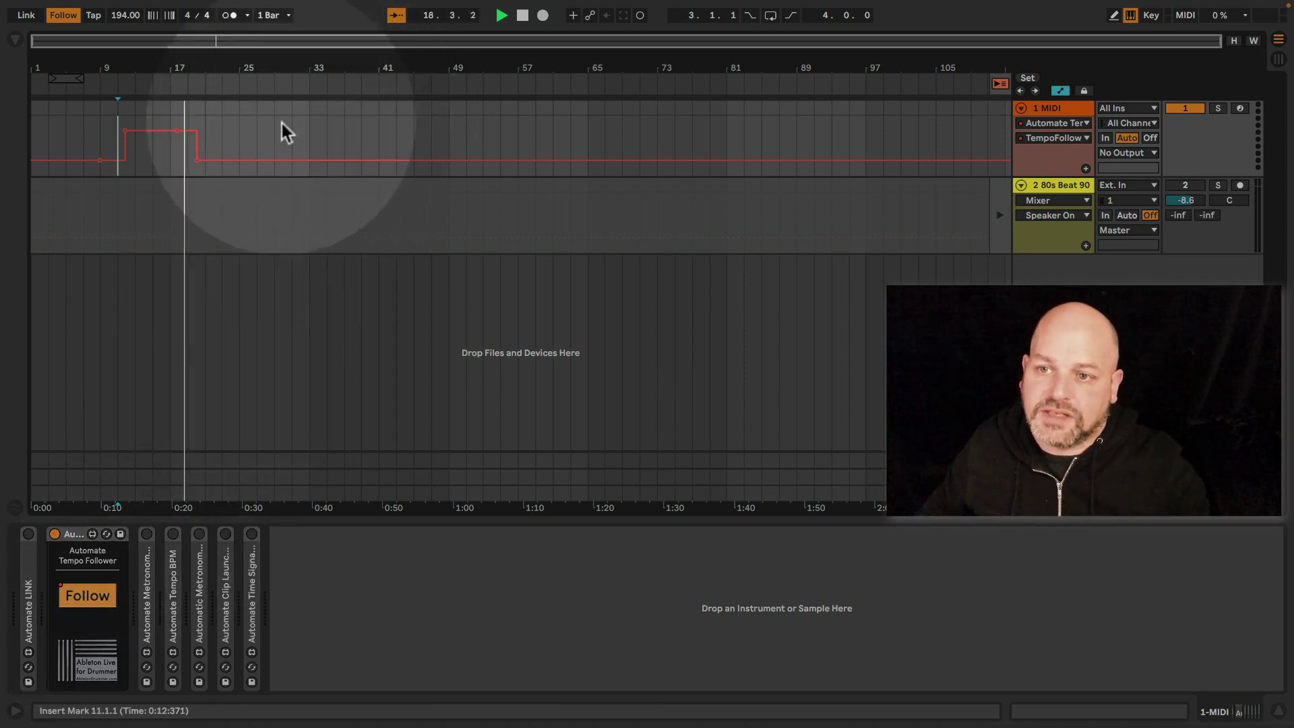
mouse_move(199, 162)
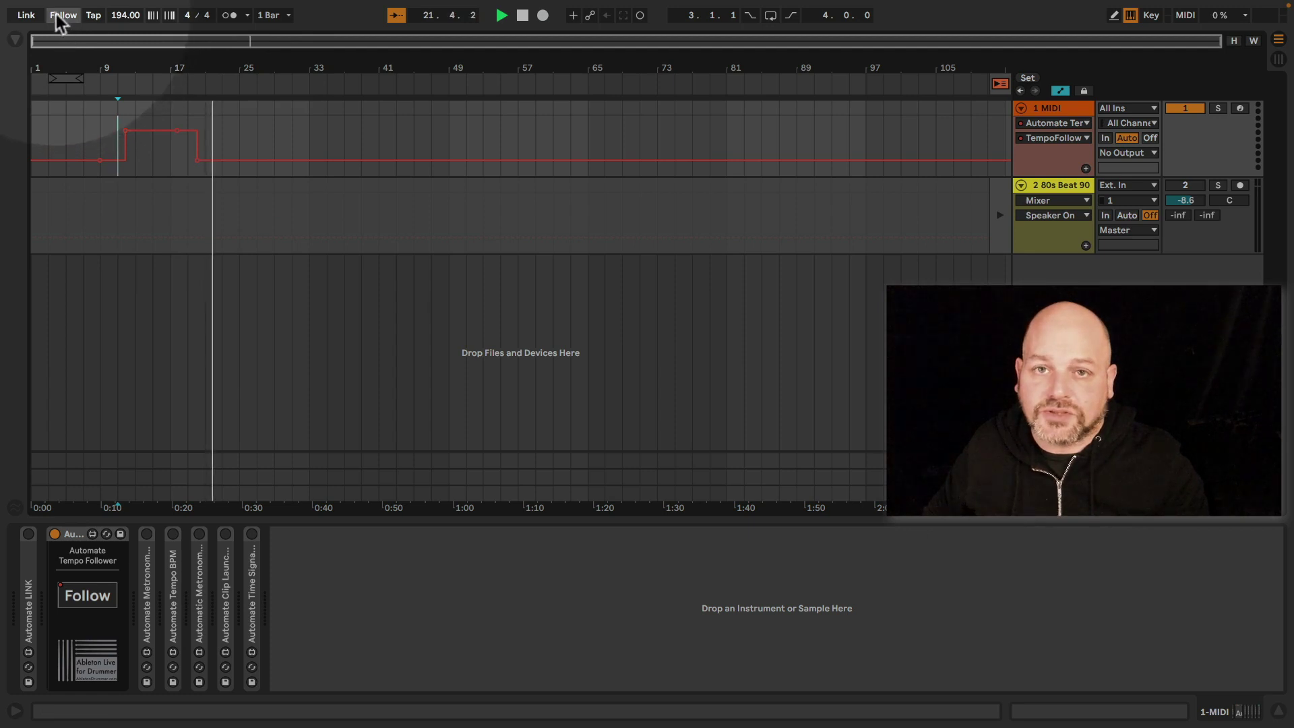
Step: Stop playback and delete the TempoFollow automation between bars 9 and 31 of the 1 MIDI track
click(225, 88)
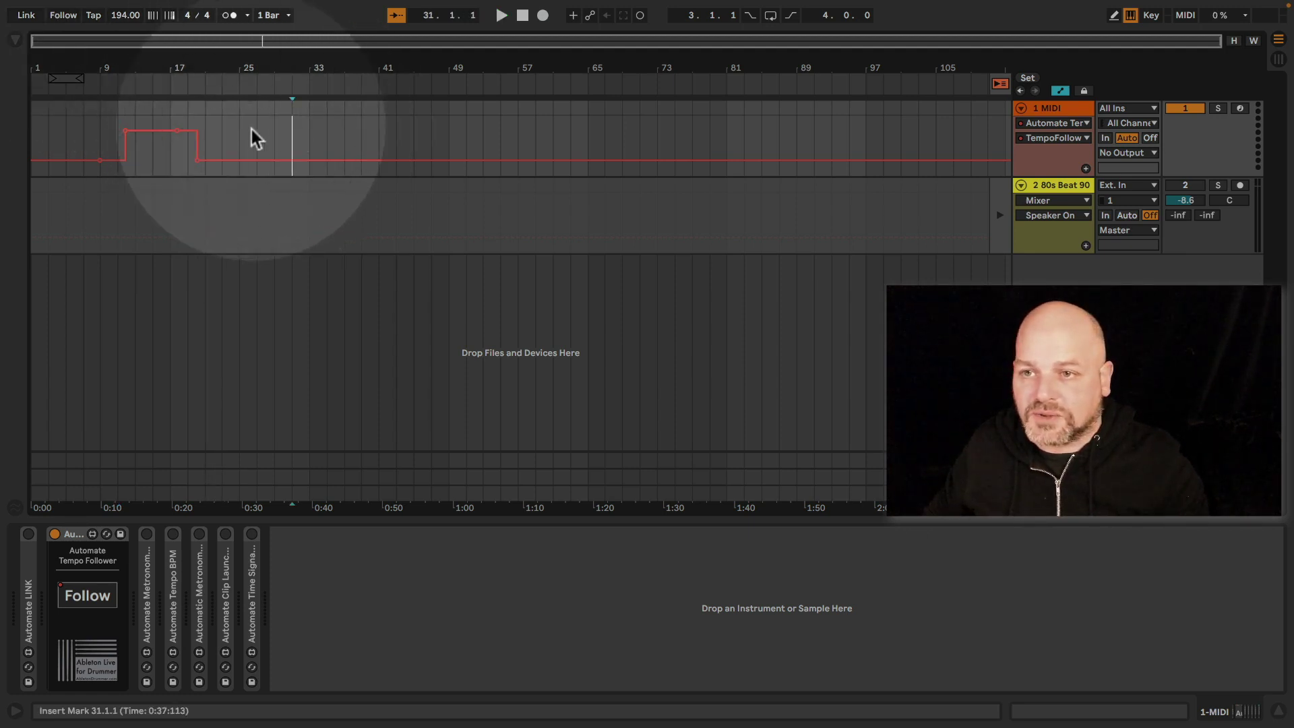
shift+click(98, 123)
key(Delete)
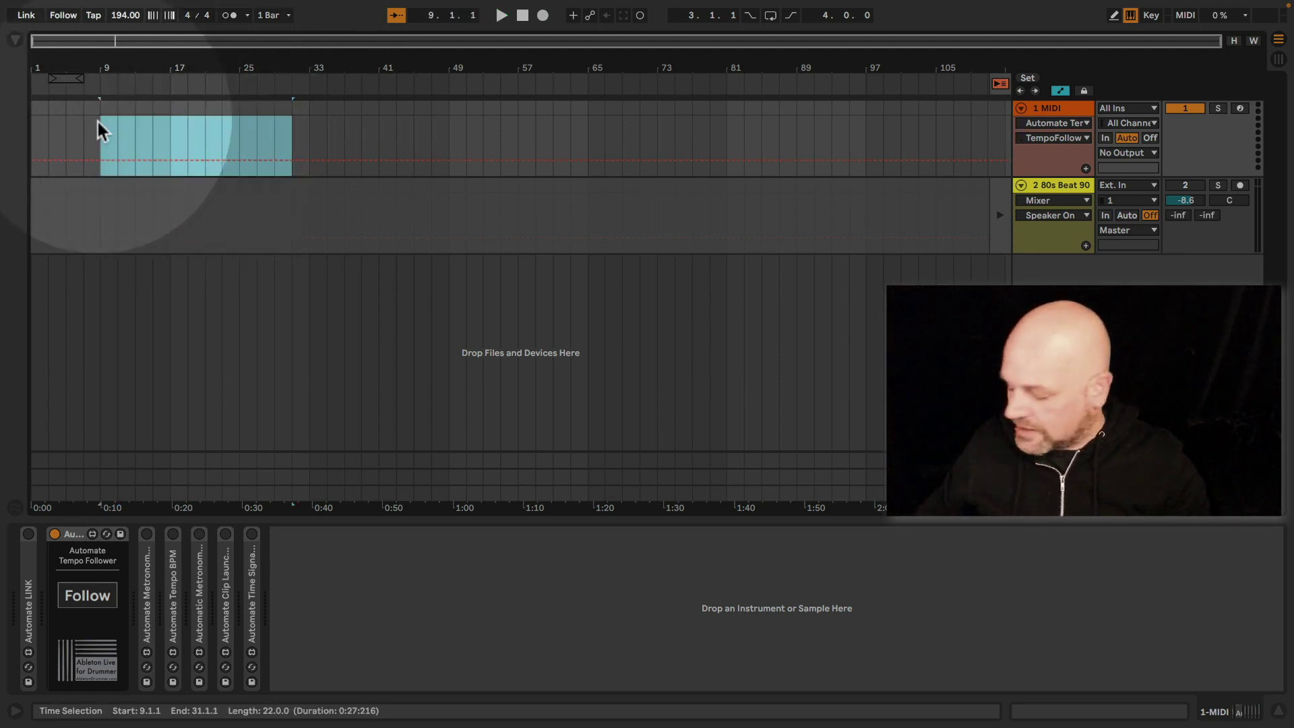
Step: Draw a TempoFollow envelope in the Session View MIDI clip that switches on at about 1.1.3 and off just before 1.2
key(Tab)
click(70, 88)
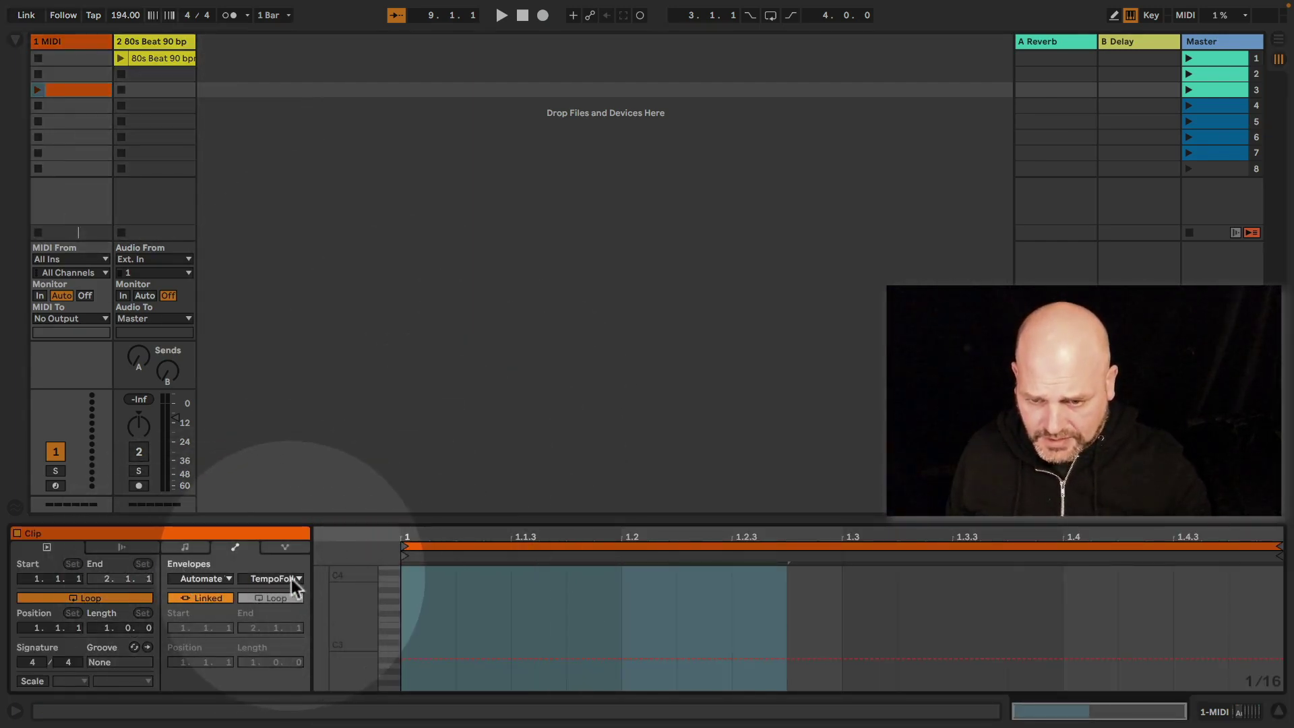
click(291, 579)
click(300, 604)
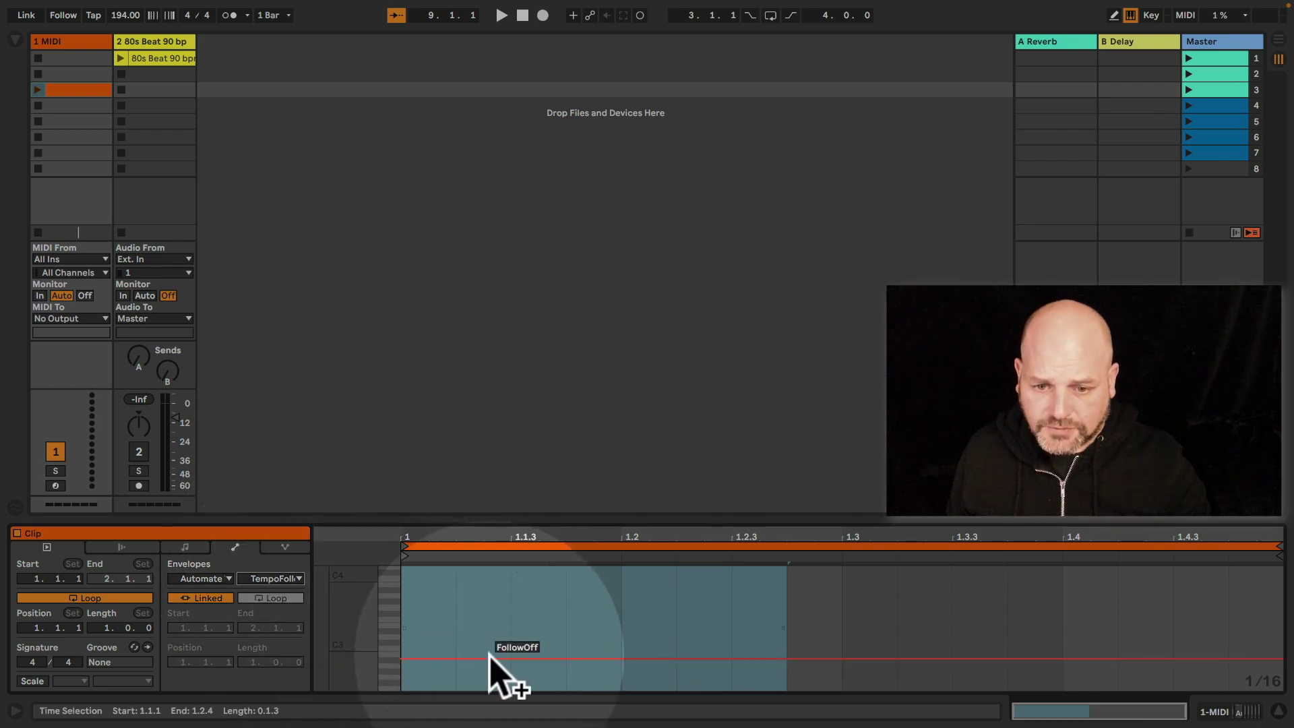
click(497, 660)
mouse_move(497, 661)
mouse_down()
mouse_move(507, 607)
mouse_move(589, 620)
mouse_move(600, 669)
mouse_up()
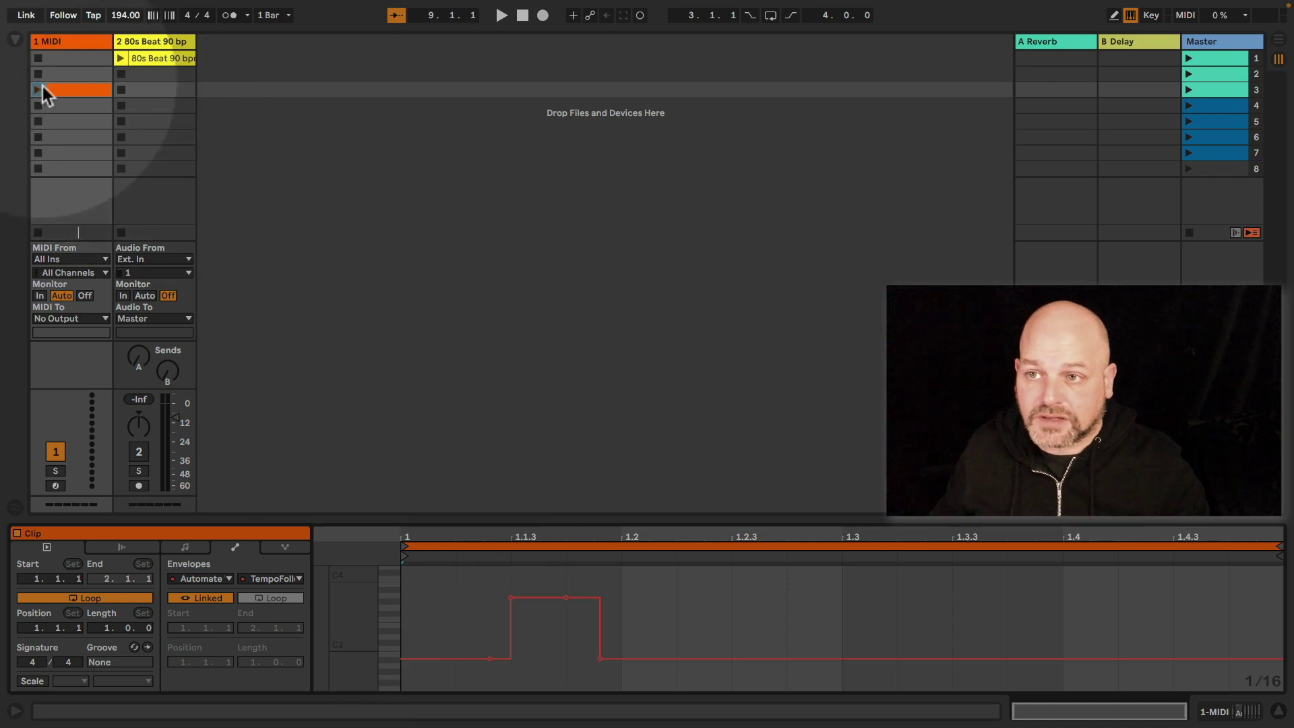
Step: Launch the session MIDI clip, move the TempoFollow envelope's off point to just before 1.3.3, and play the clip from 1.1.2
click(38, 89)
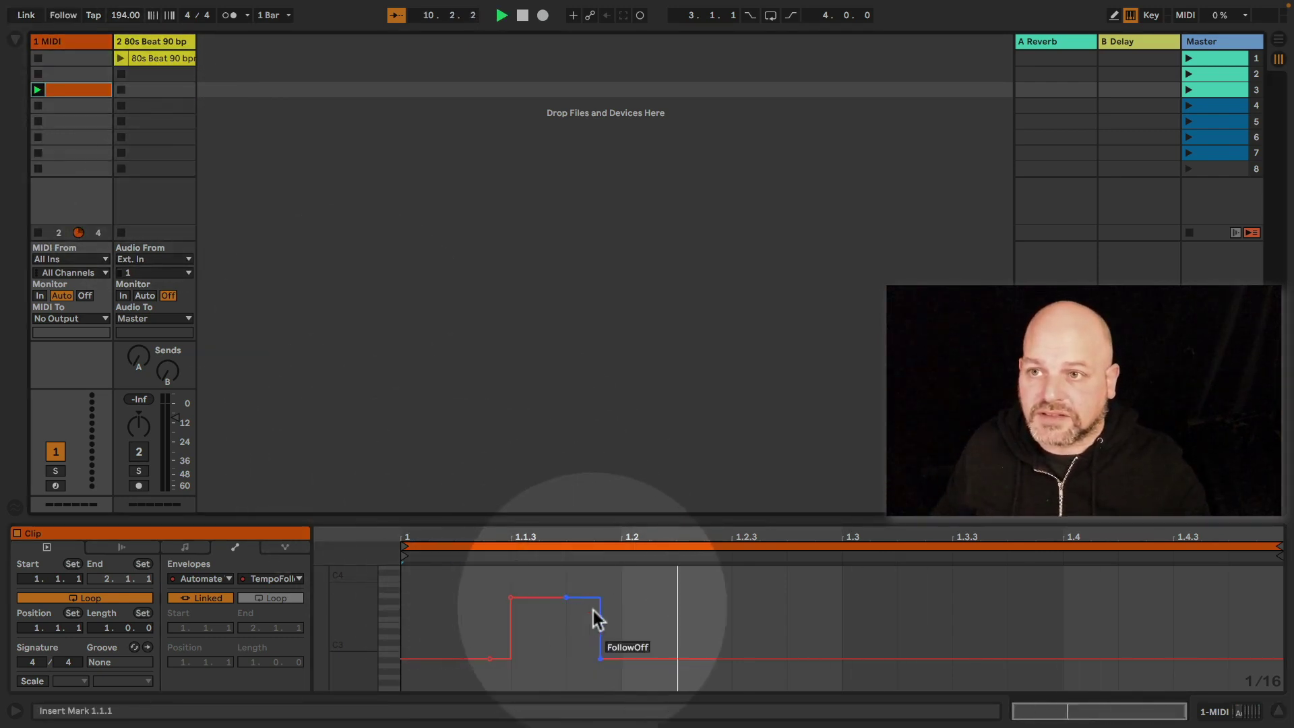
drag(600, 660, 952, 658)
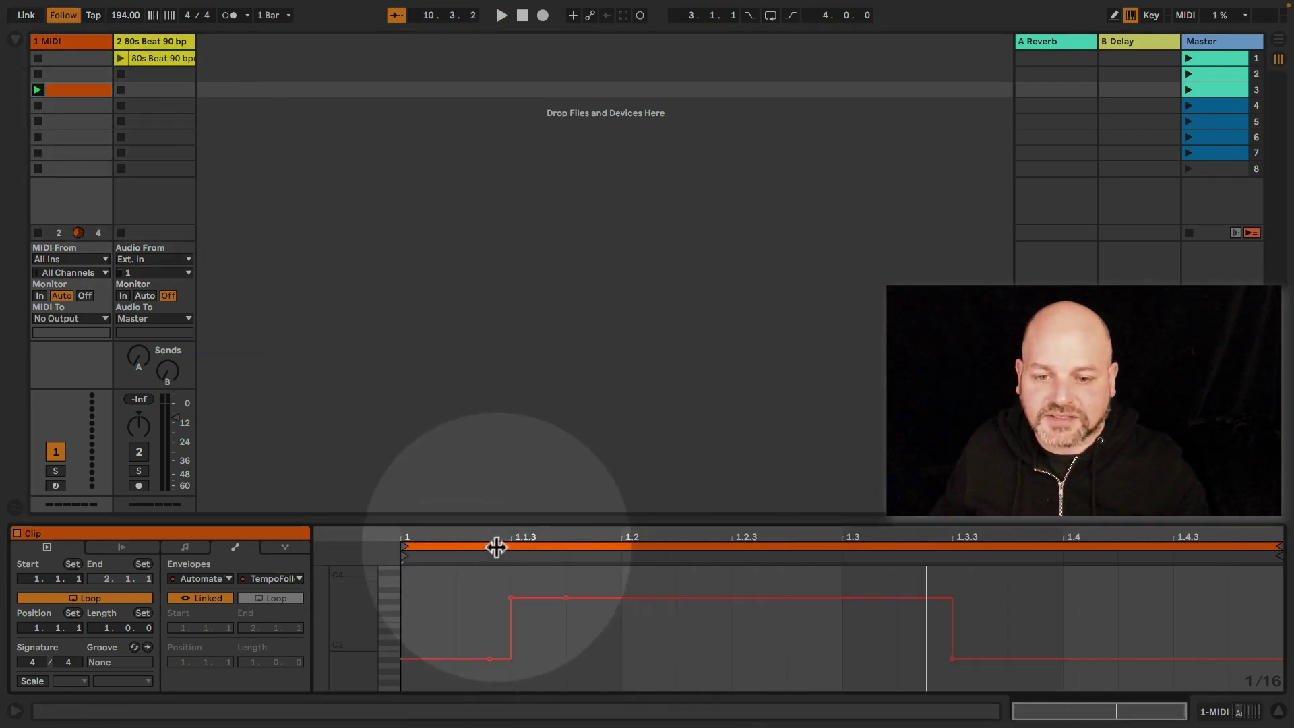
click(456, 584)
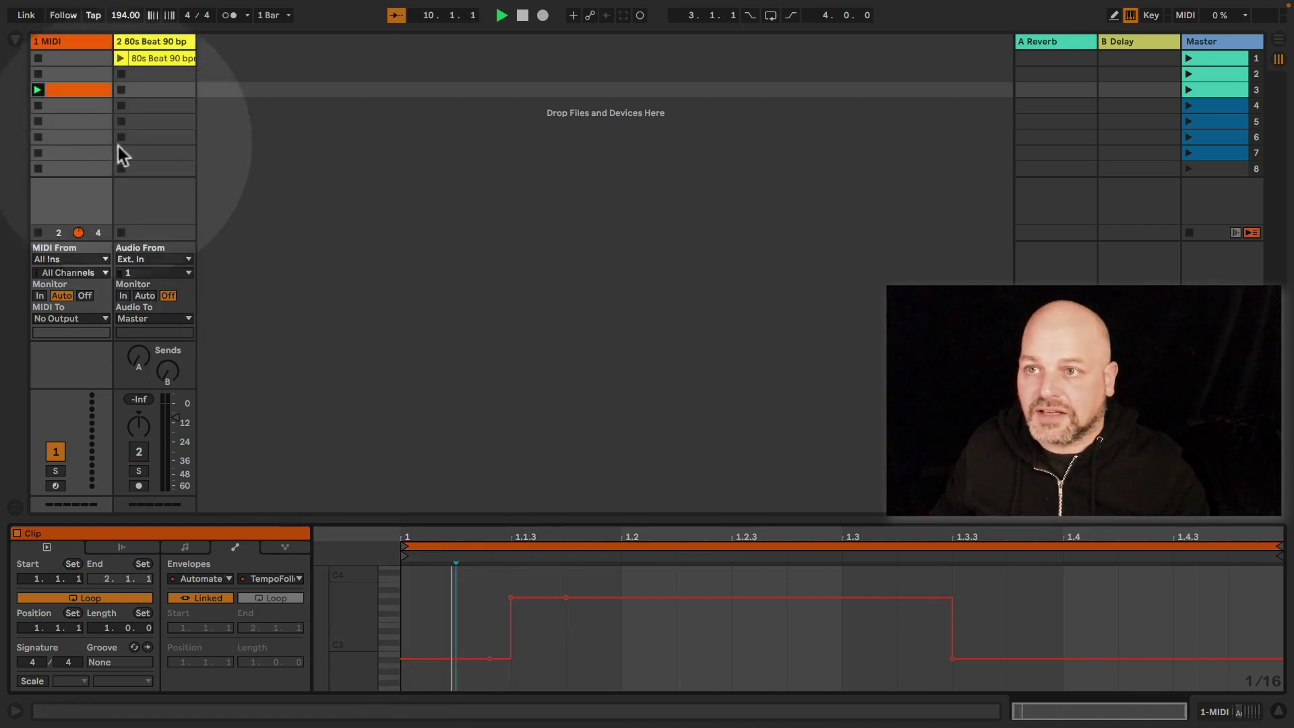
mouse_move(66, 26)
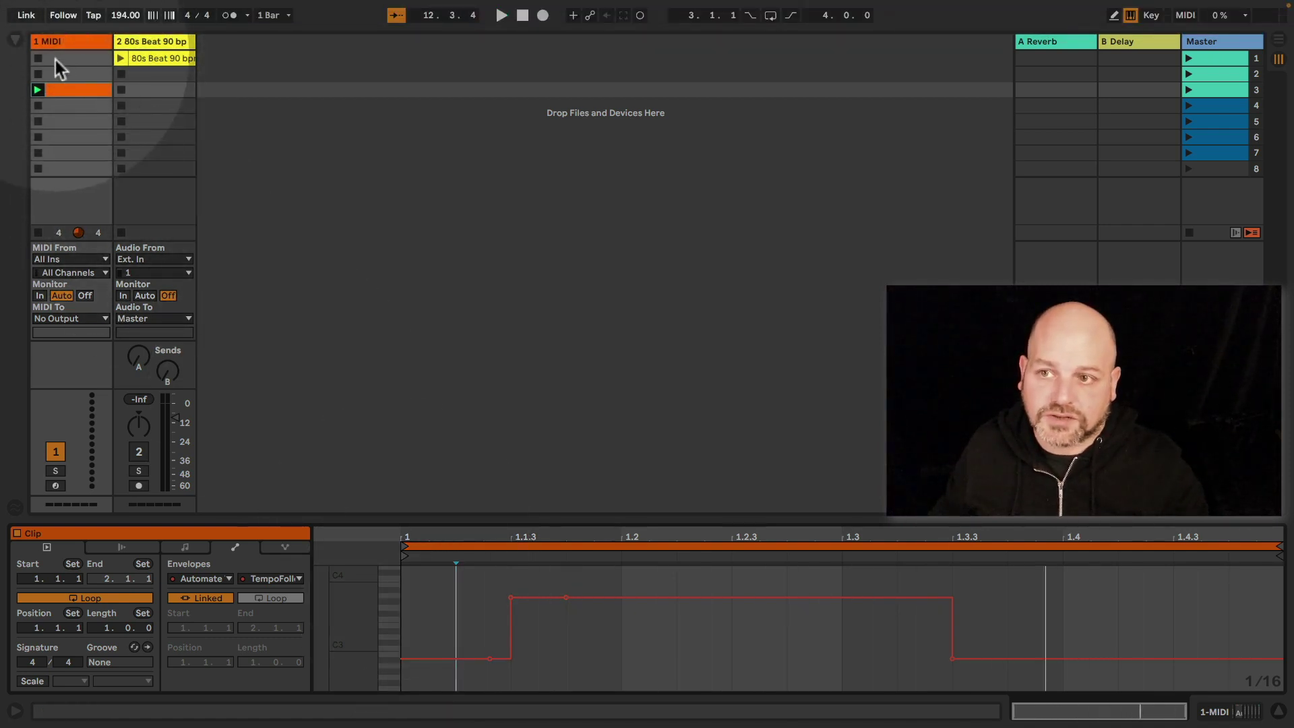
click(707, 648)
Step: Turn off and fold the Automate Tempo Follower device on the 1 MIDI track, and unfold the Automate Metronome device
click(59, 45)
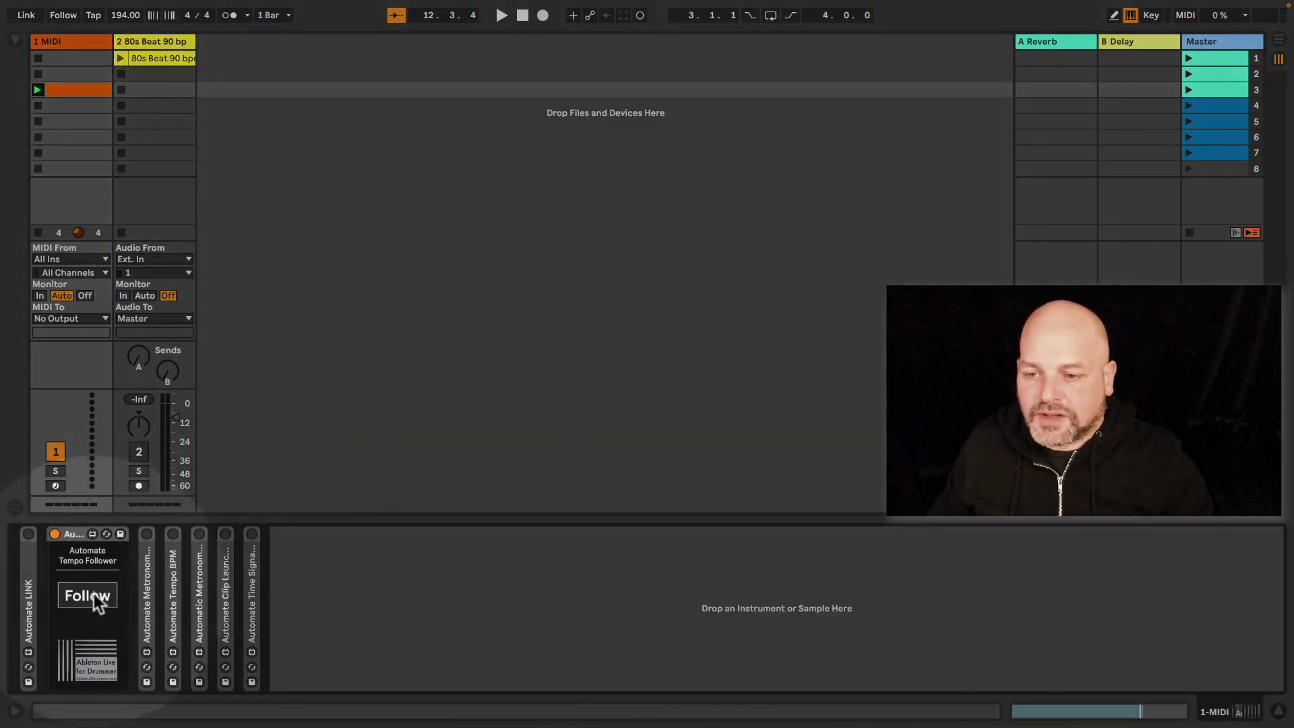
double_click(78, 535)
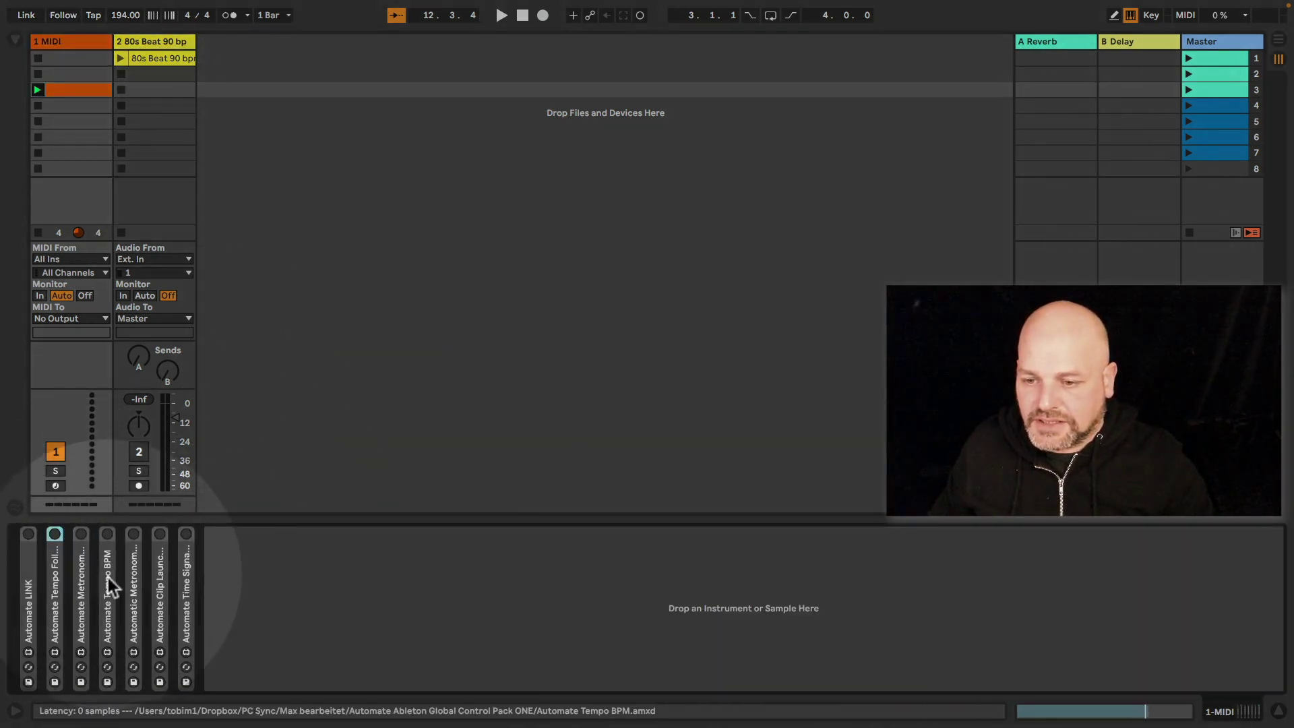
double_click(83, 584)
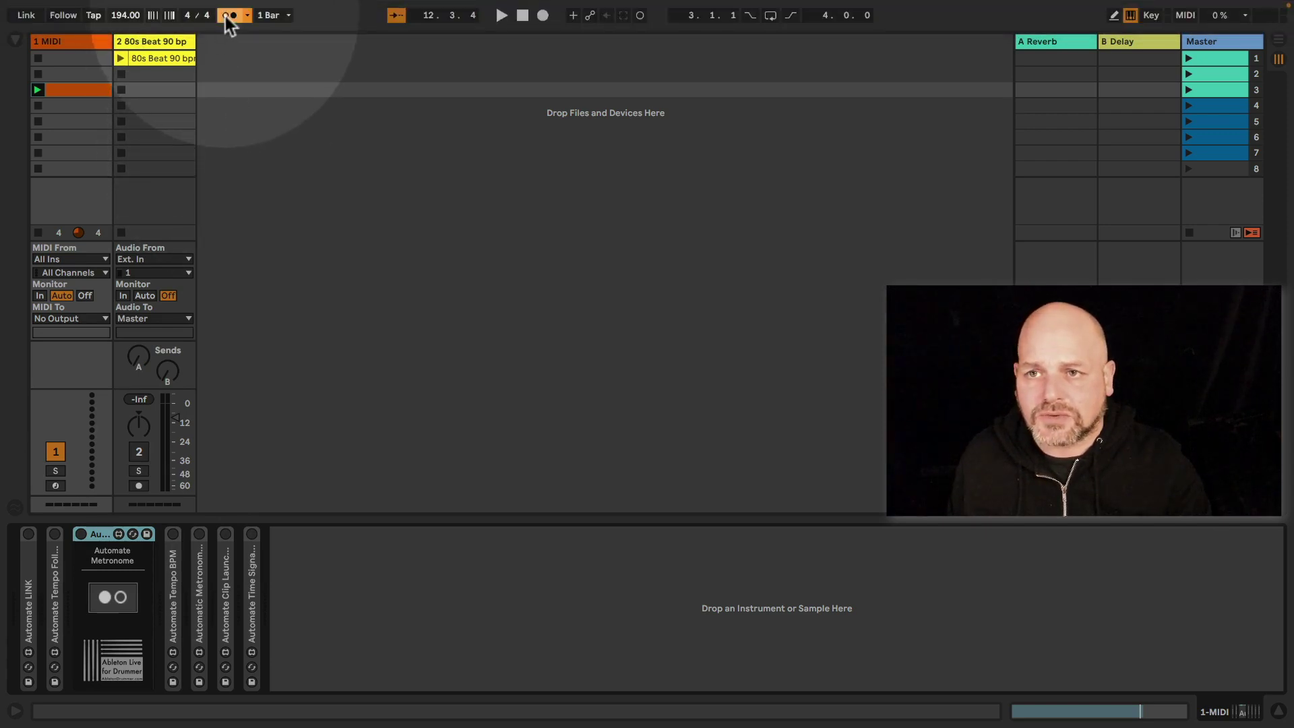
Step: Switch on the Automate Metronome device and toggle the metronome on and off with it
click(225, 17)
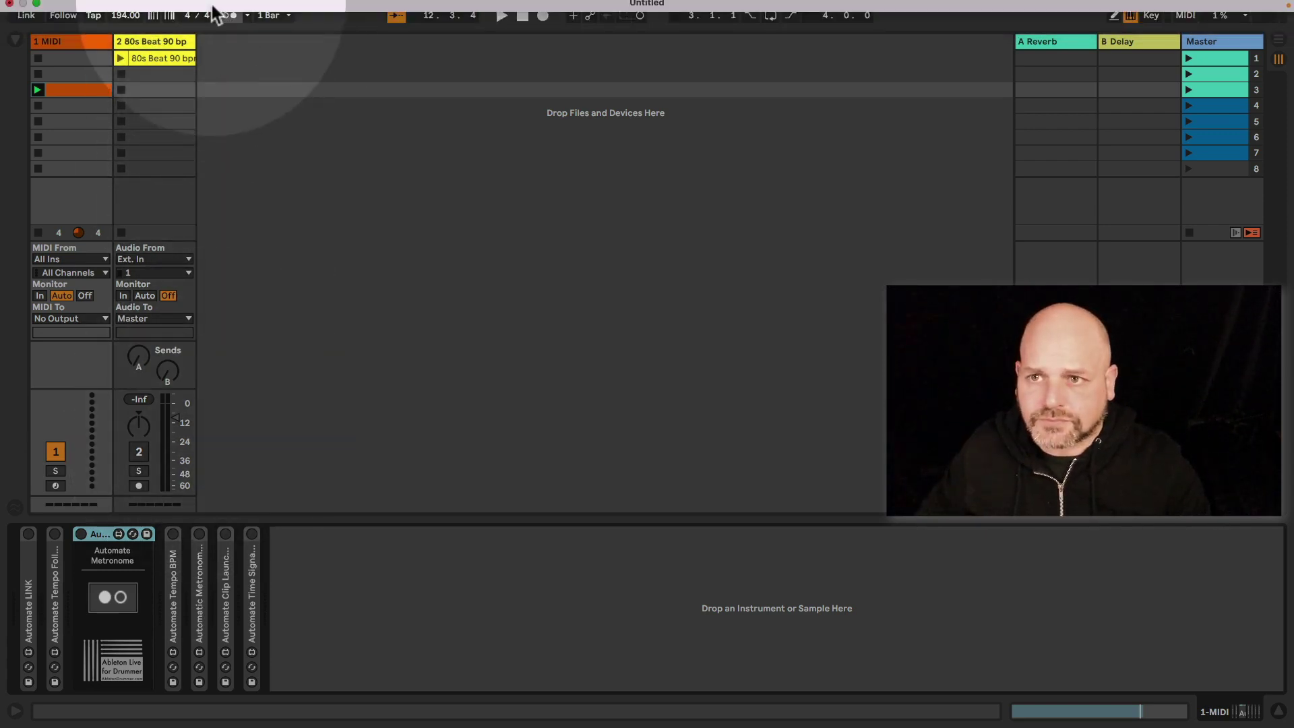
click(110, 598)
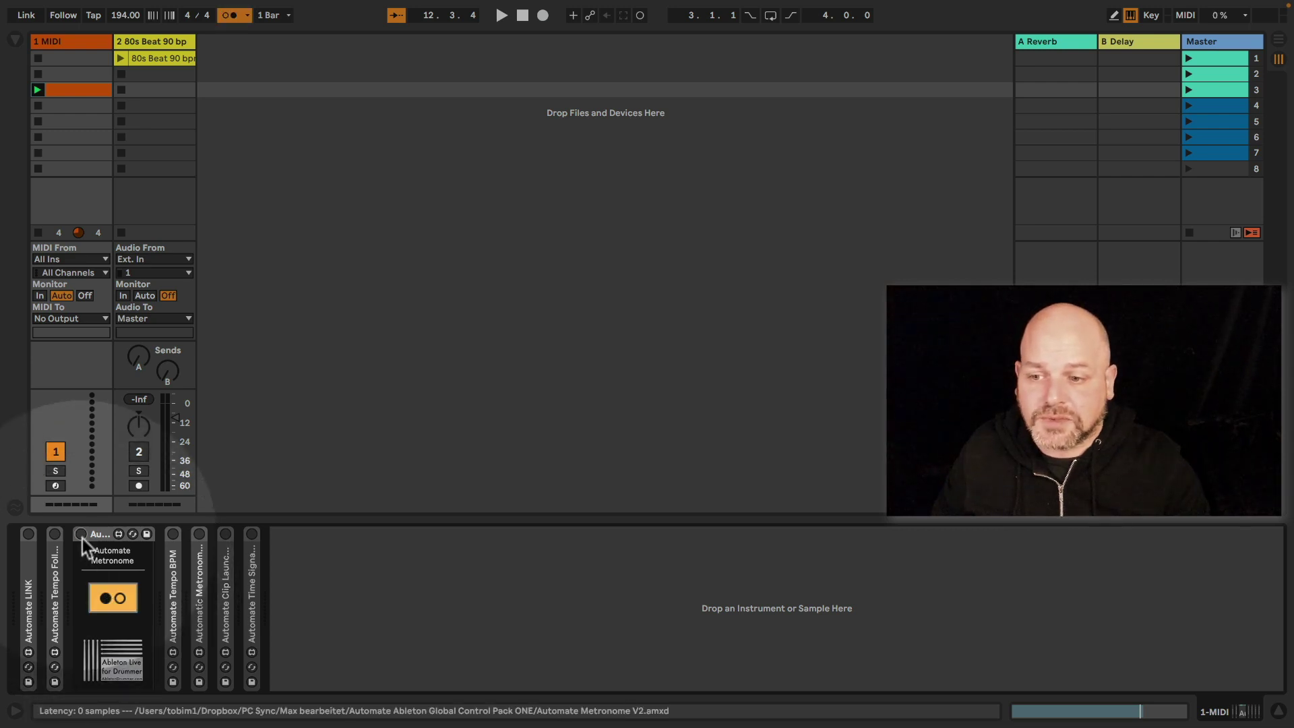
click(81, 533)
click(118, 598)
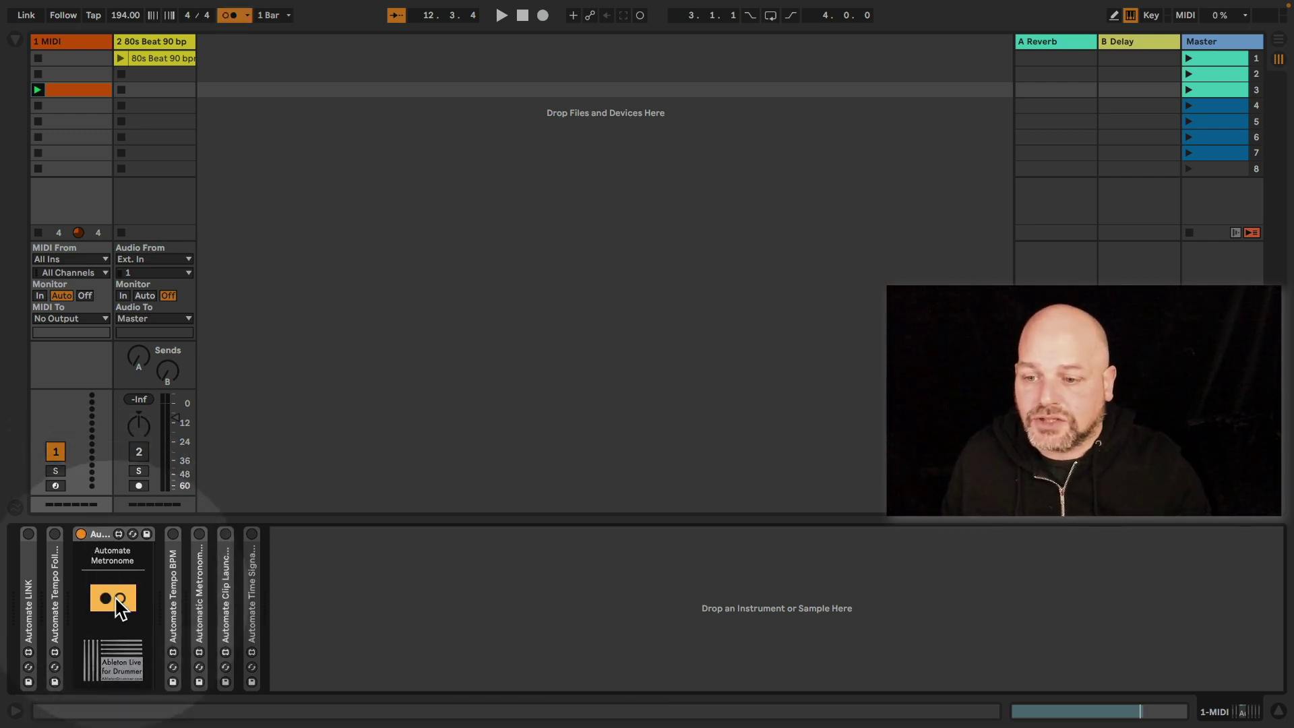
click(116, 599)
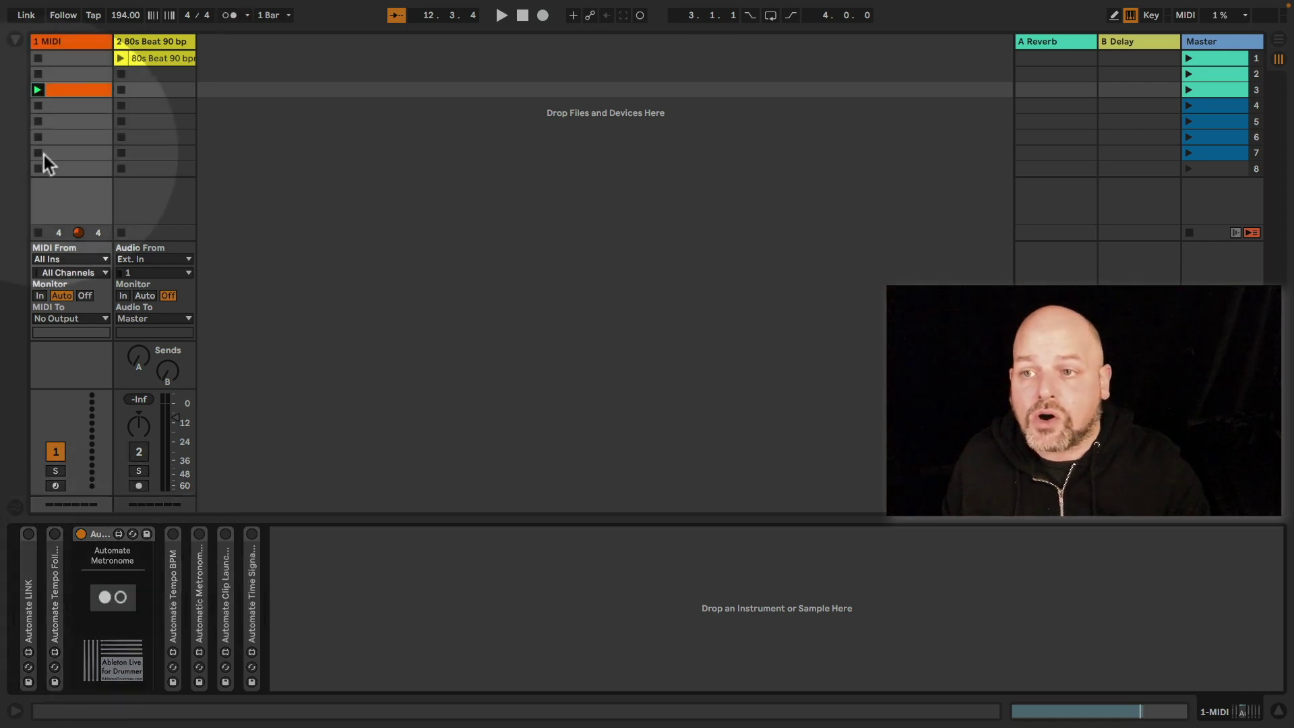
Step: Draw a Metro envelope in the session MIDI clip, on just after 1.1.3 and off at about 1.4.2, playing from 1.1.2
click(77, 90)
drag(526, 597, 551, 663)
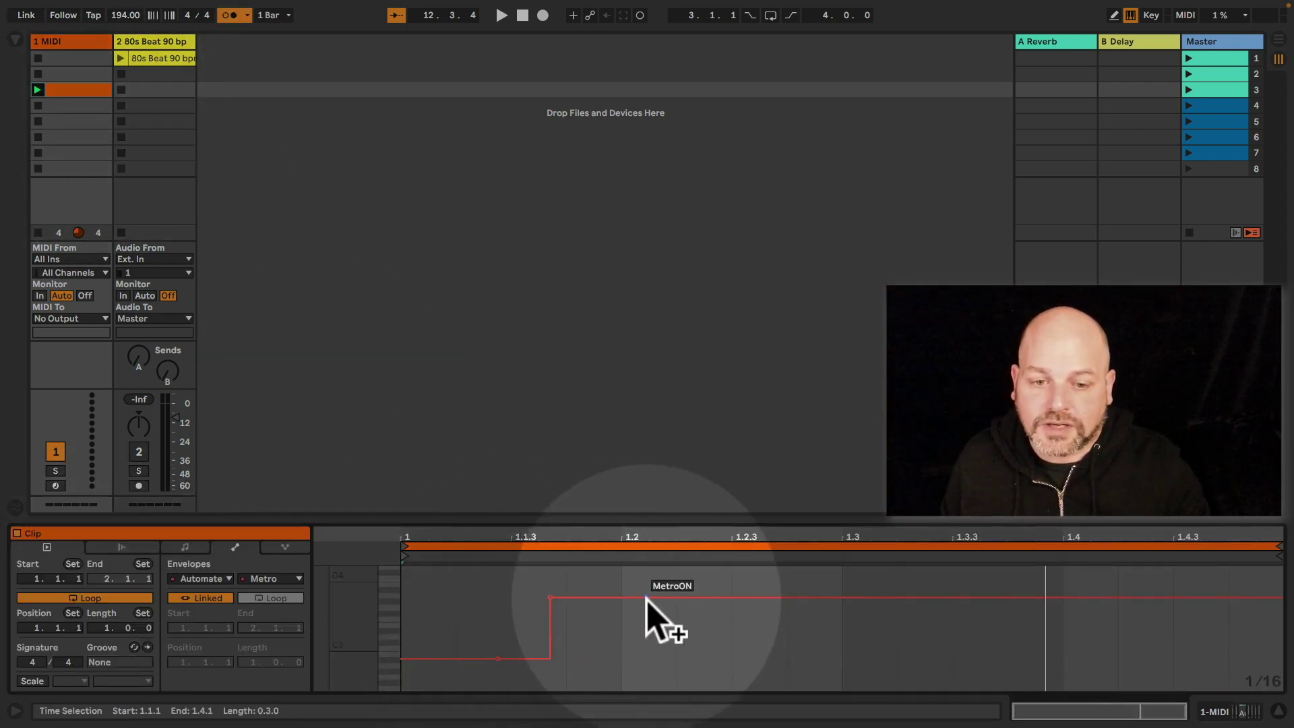
drag(715, 597, 714, 655)
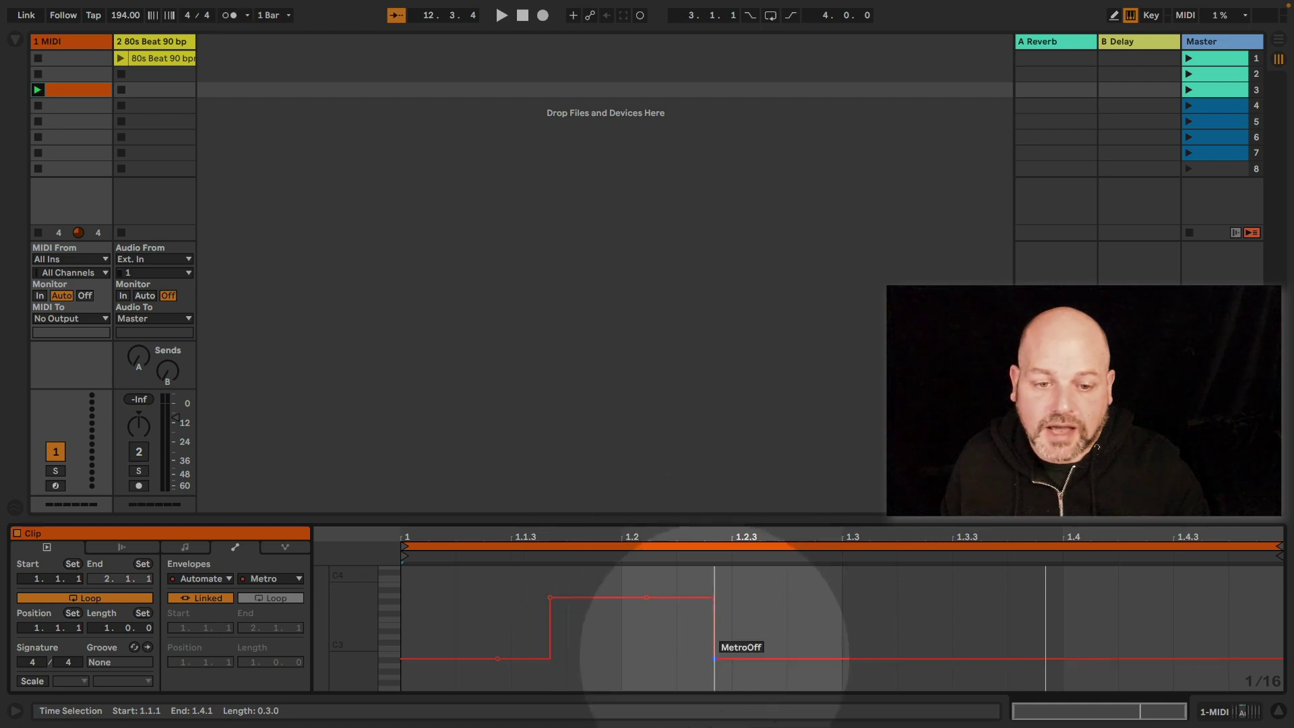
click(436, 598)
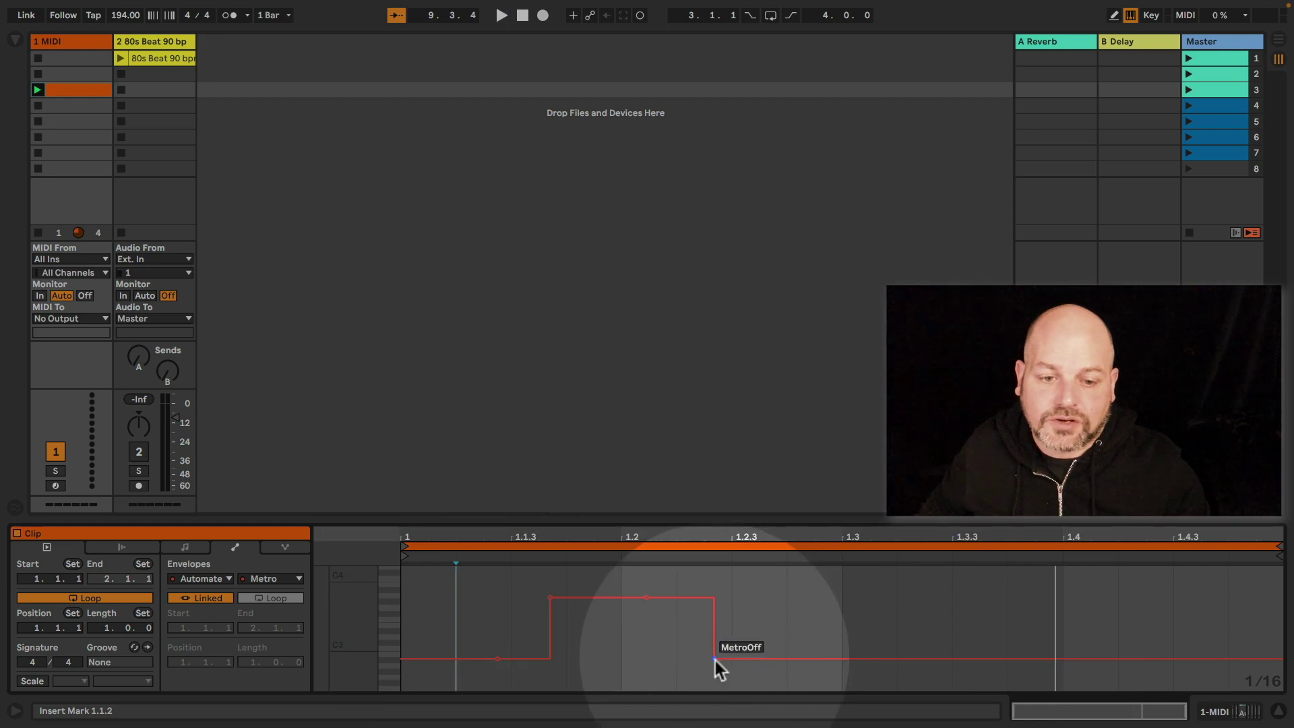
drag(715, 658, 1117, 658)
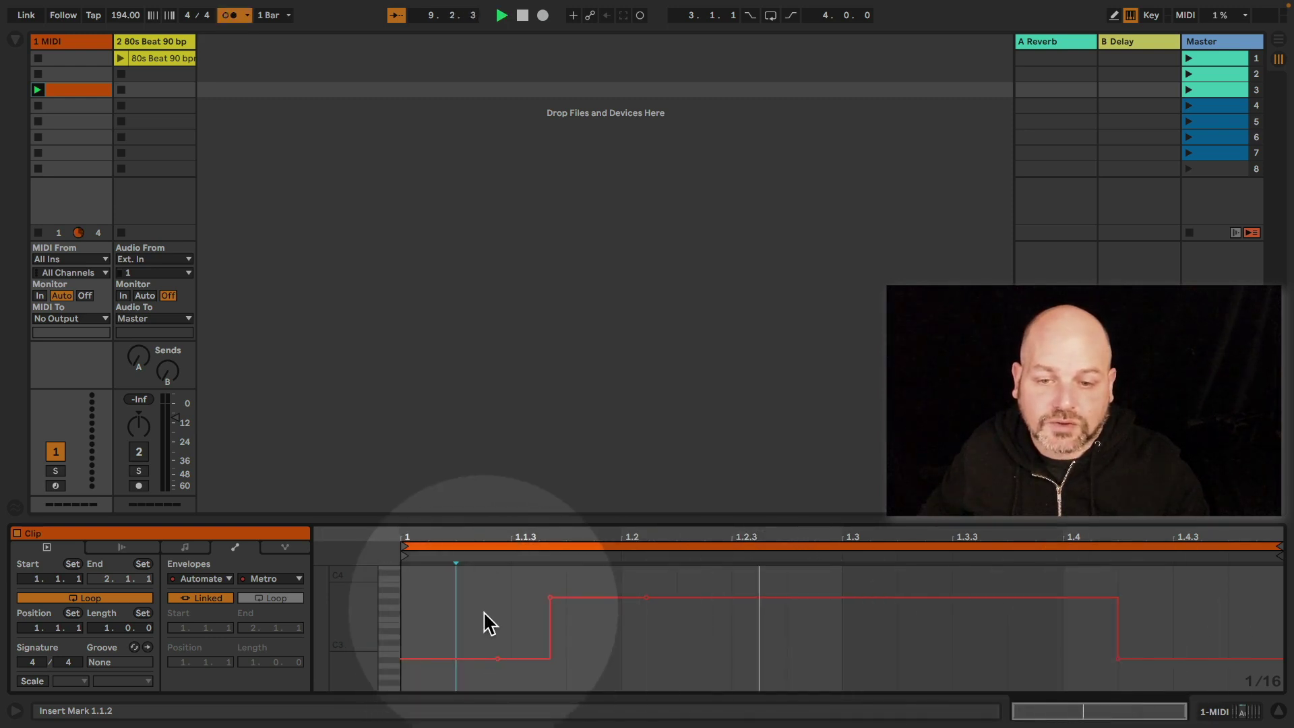
Step: Delete the clip's Metro envelope from 1.1.1 to 1.4.3 and return the 1 MIDI track to Arrangement playback in Arrangement View
drag(418, 600, 1196, 601)
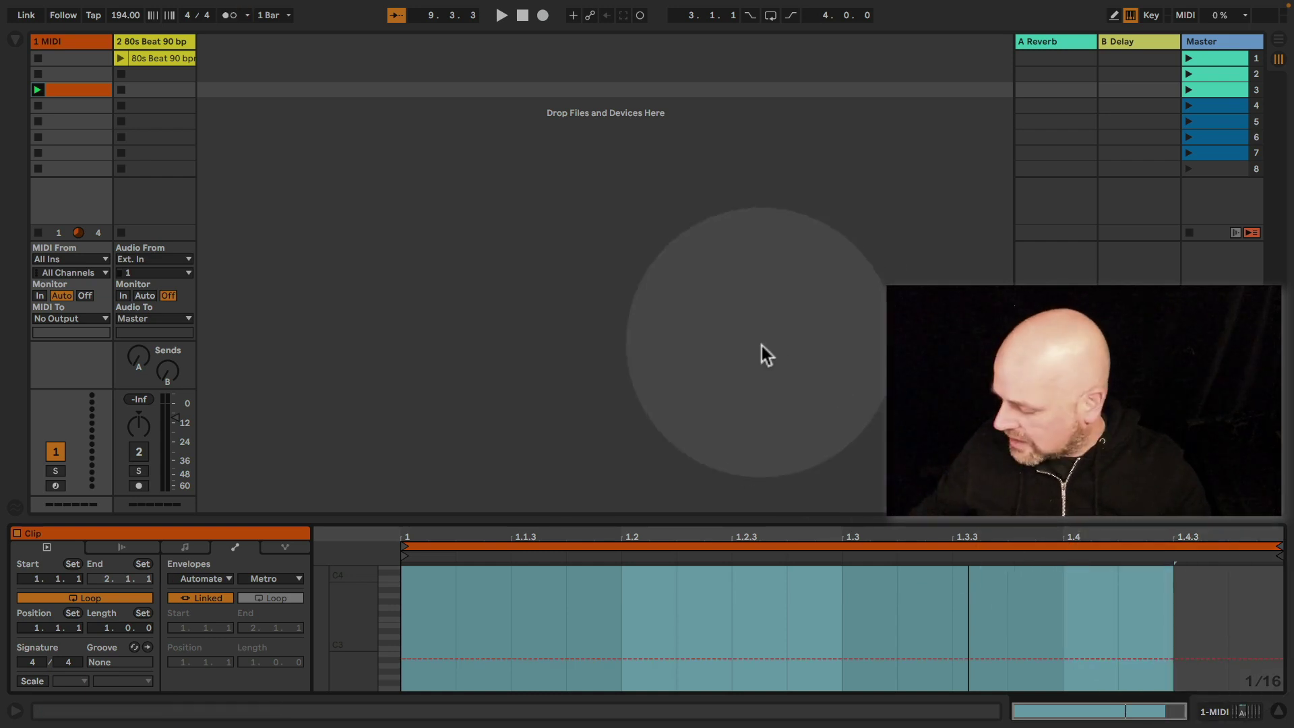
key(Tab)
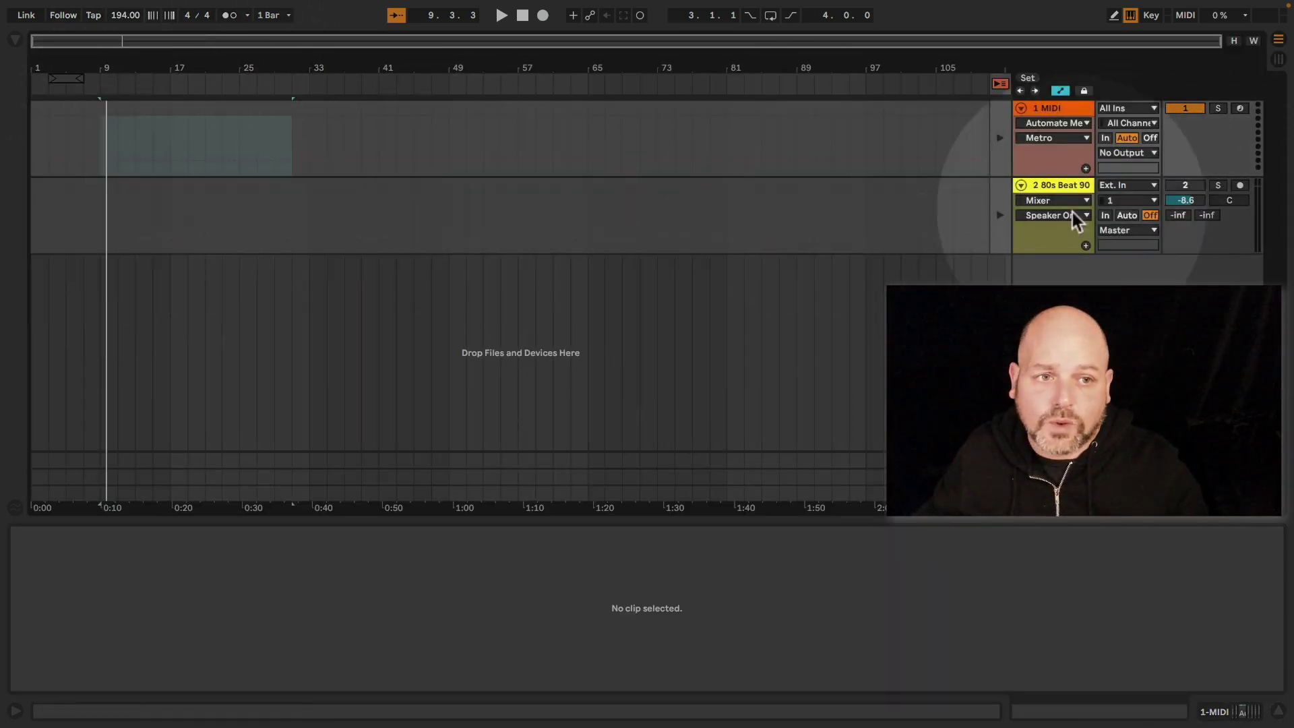
click(1001, 139)
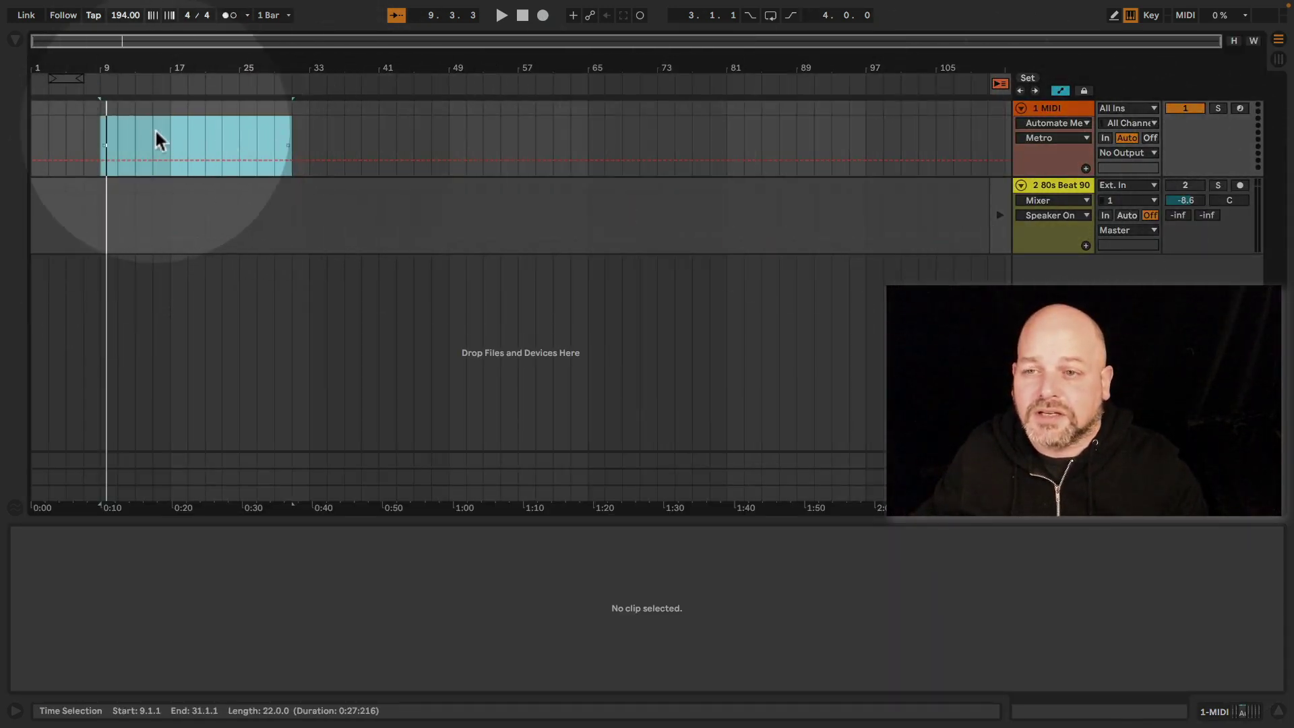
Step: Draw Metro automation on the 1 MIDI track that switches on at bar 15, and play from bar 5
drag(153, 134, 265, 127)
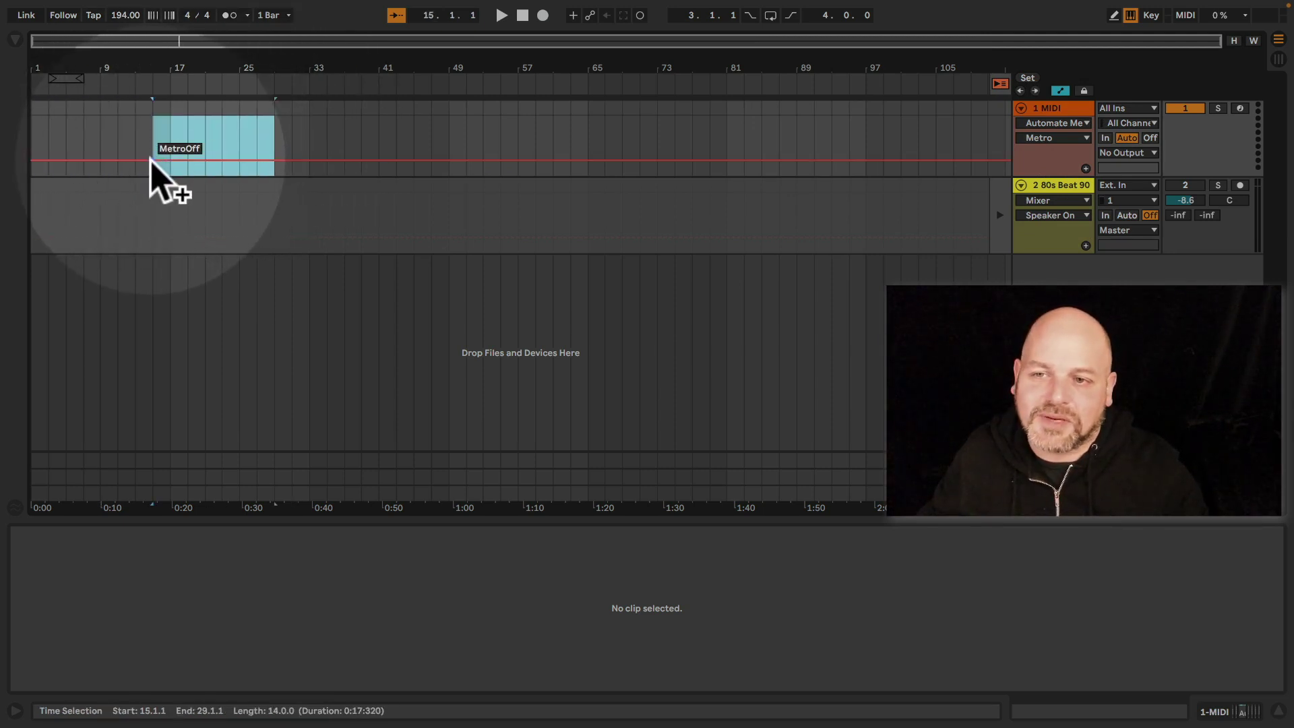
drag(151, 162, 196, 132)
click(66, 141)
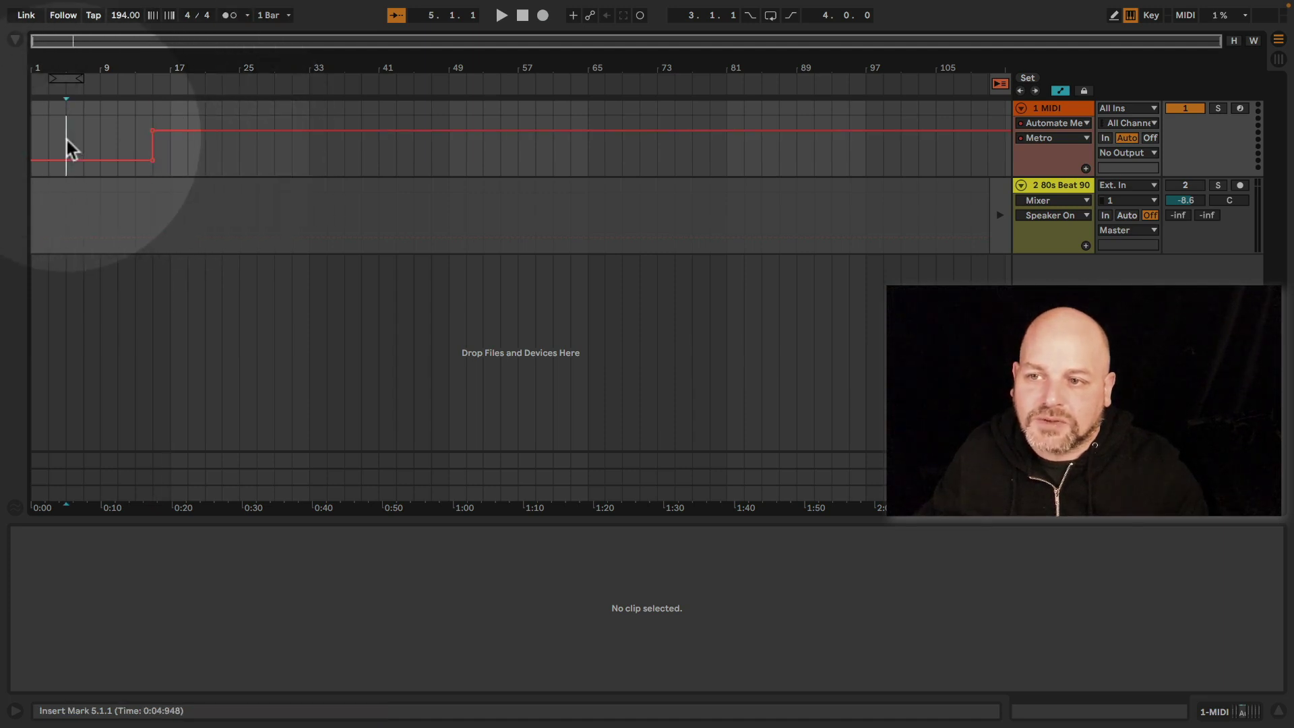
key(space)
click(135, 140)
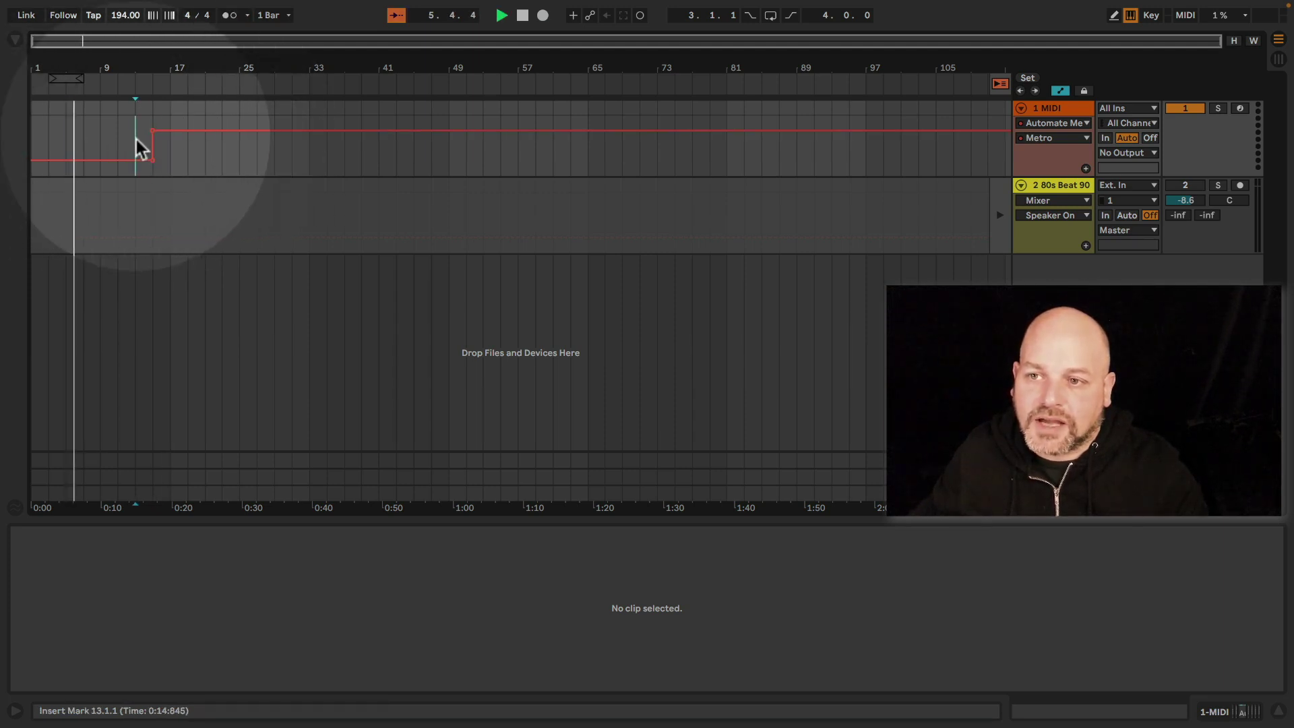
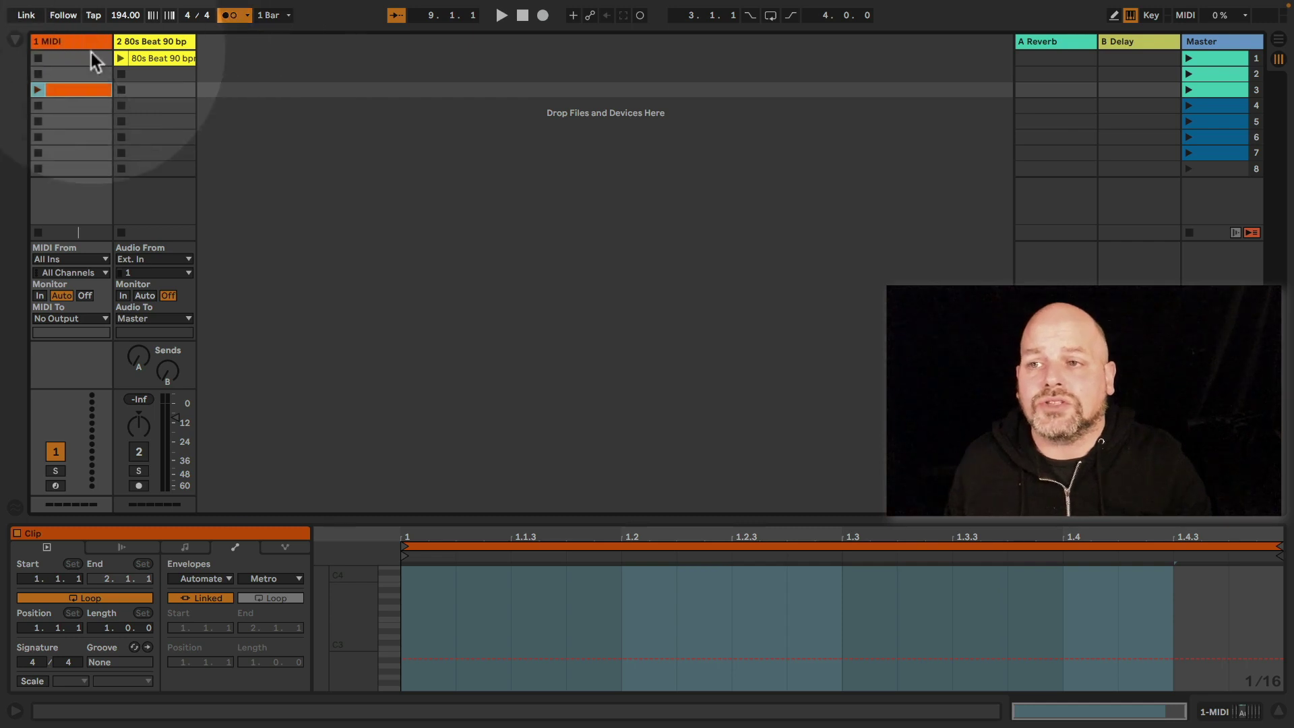
Step: Fold Automate Metronome, unfold and switch on the Metronome Always ON device, and try to turn the global metronome off
click(83, 43)
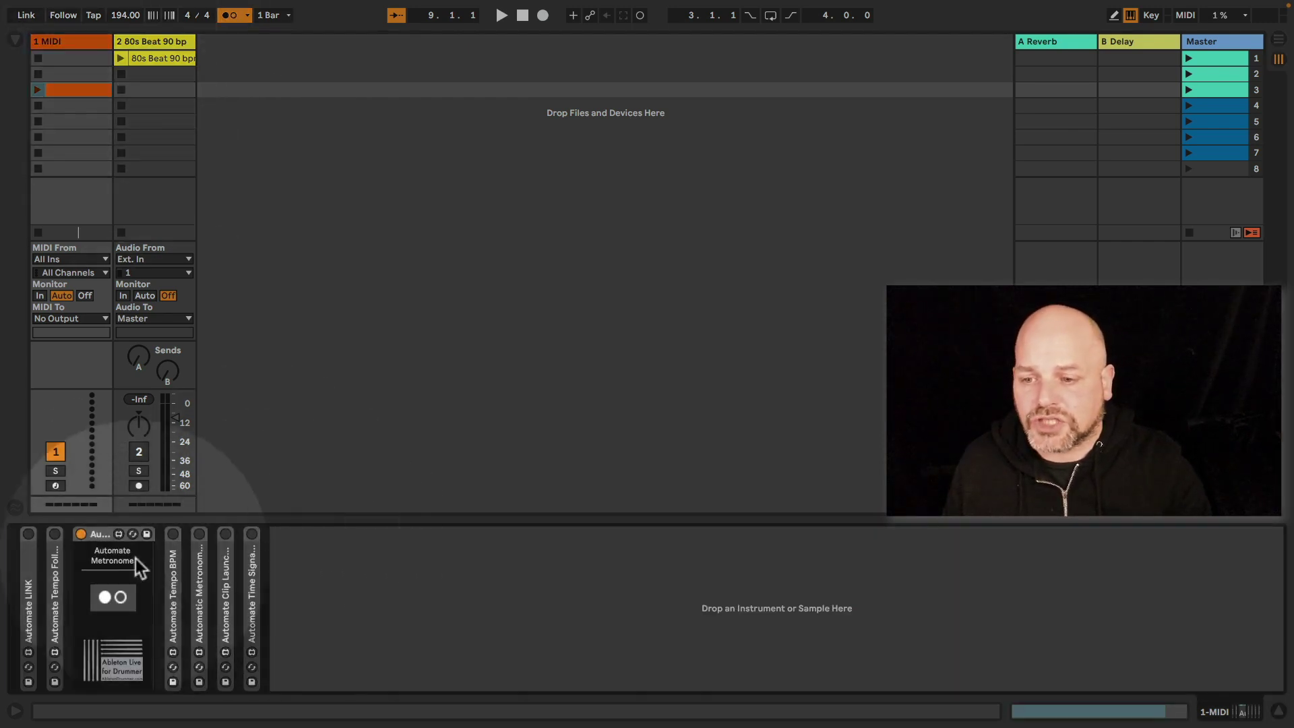
double_click(95, 534)
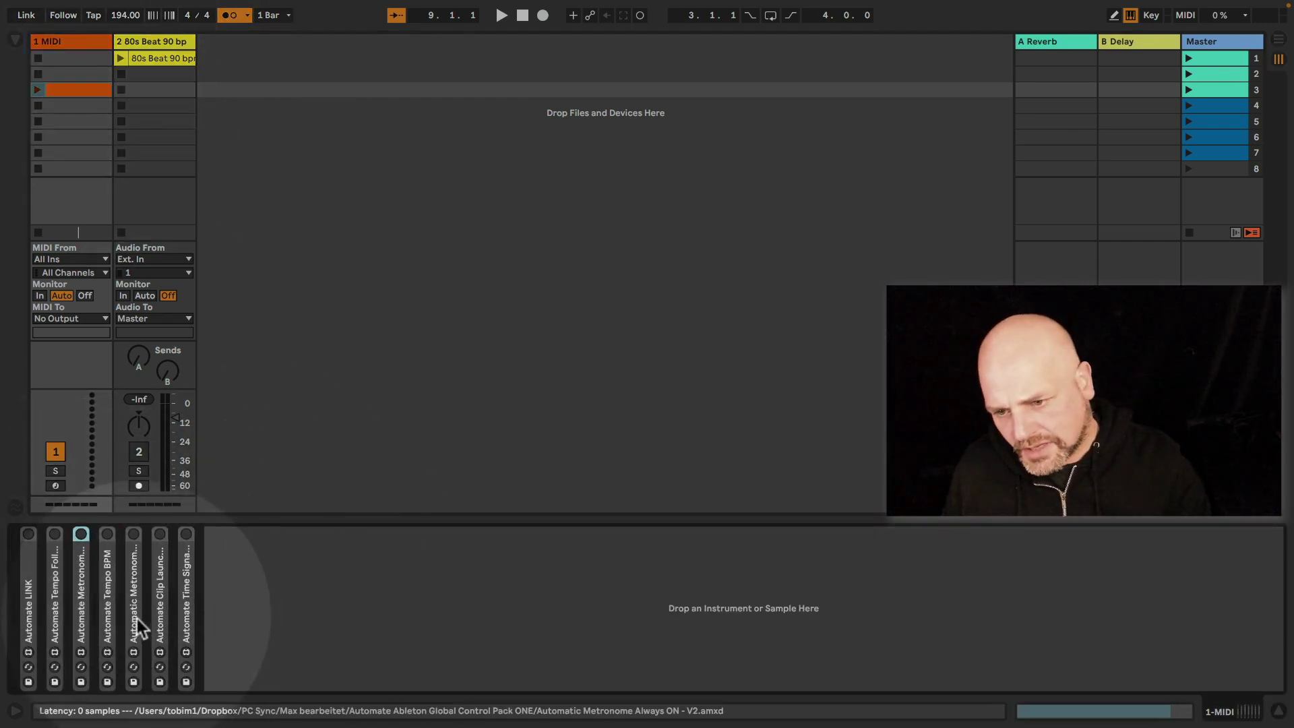
double_click(137, 617)
click(133, 534)
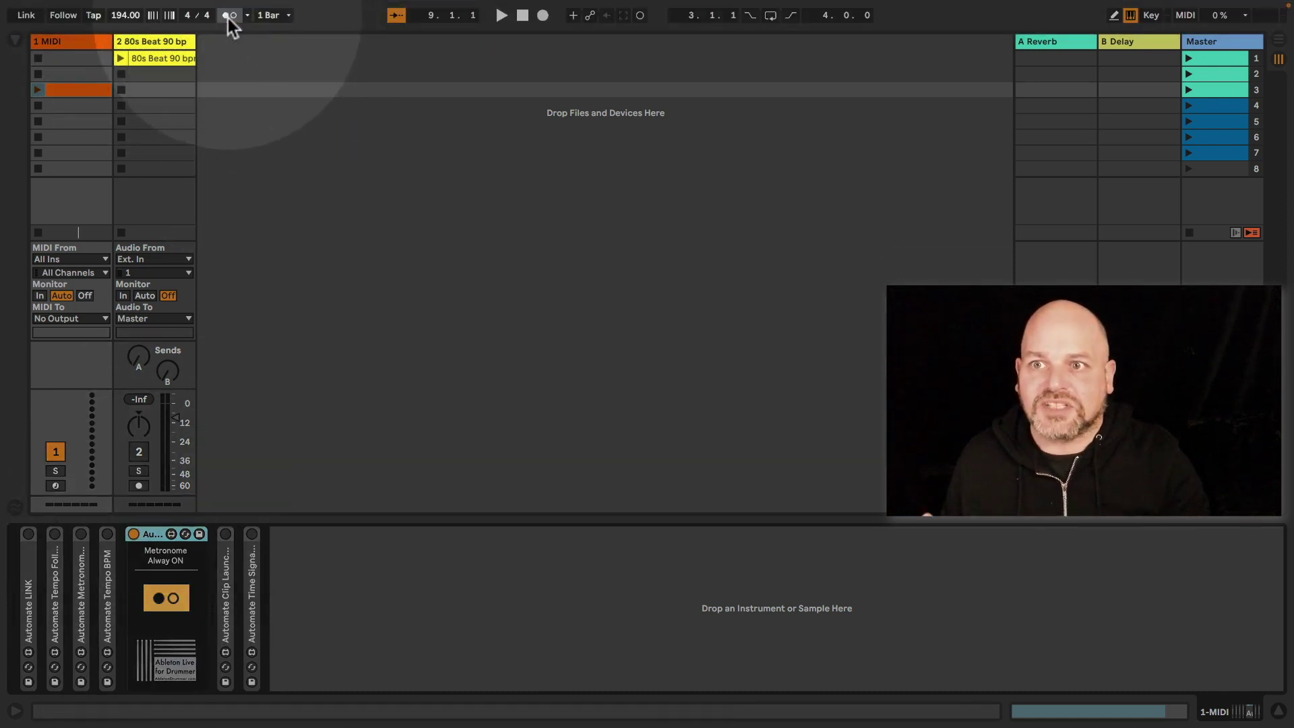
click(228, 15)
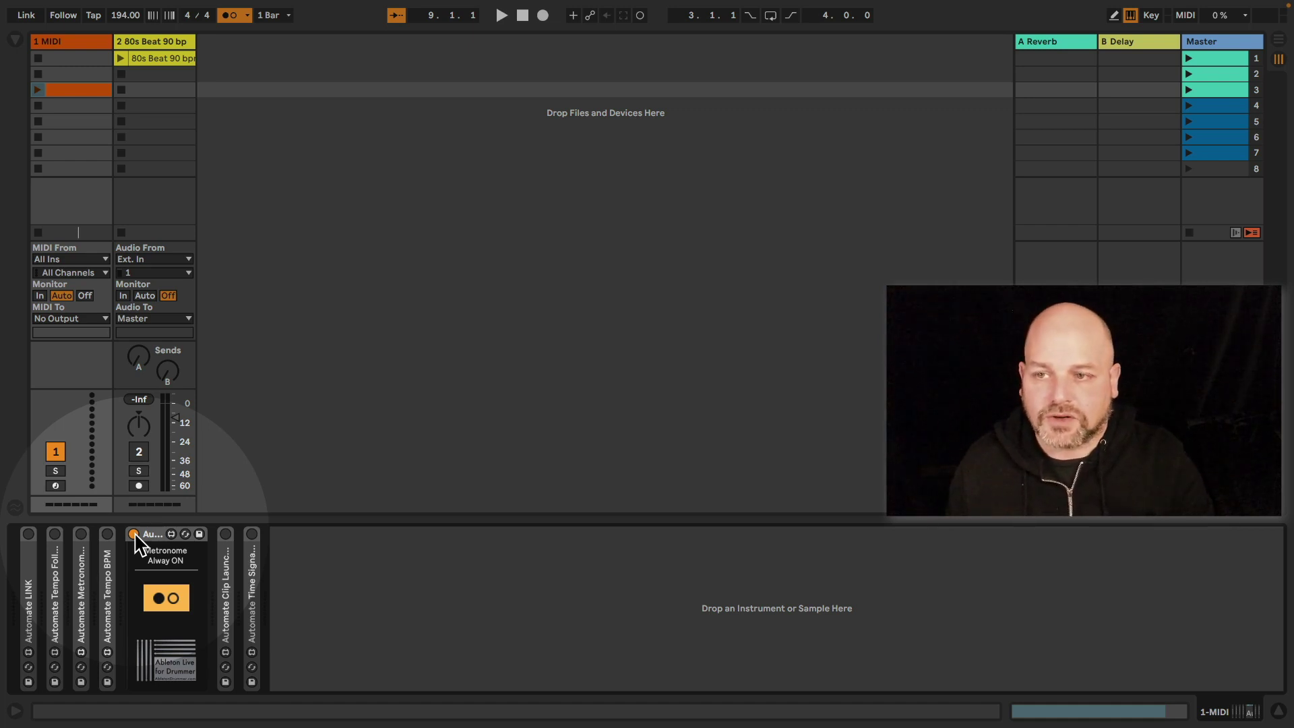
Step: Turn off and fold the Metronome Always ON device, and unfold and switch on the Automate Tempo BPM device
double_click(156, 532)
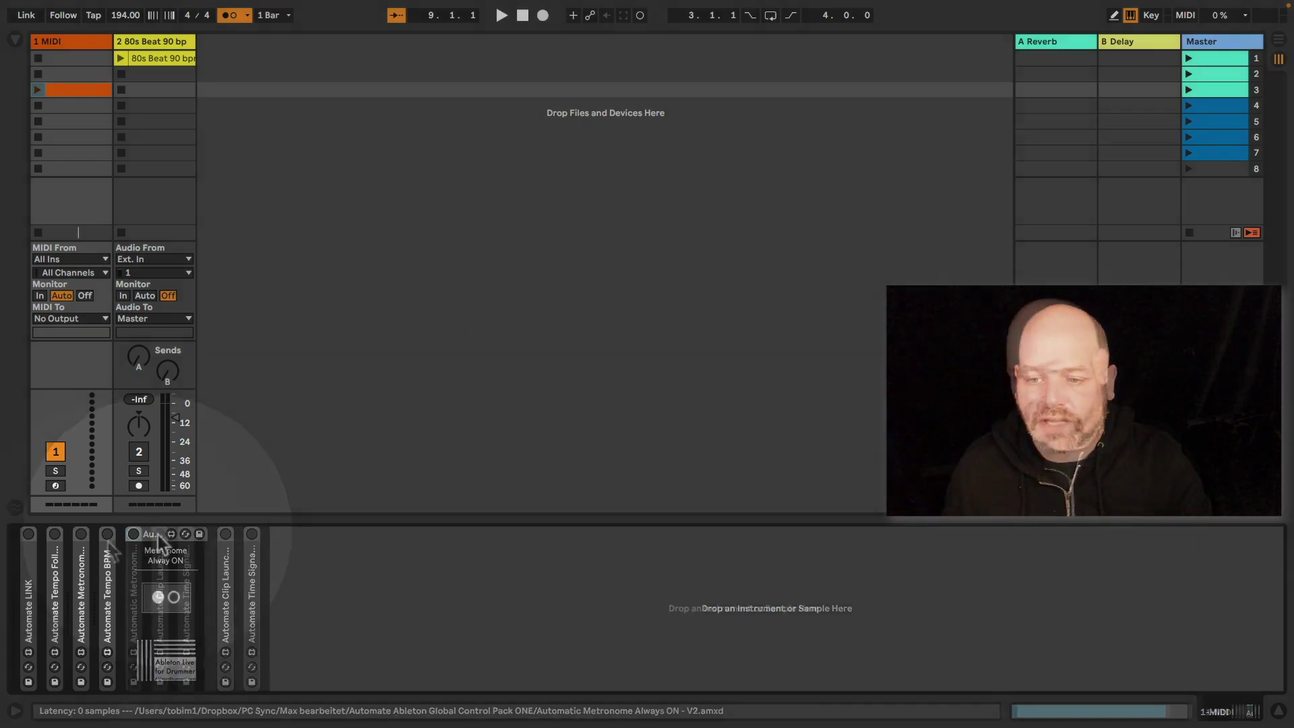
double_click(107, 583)
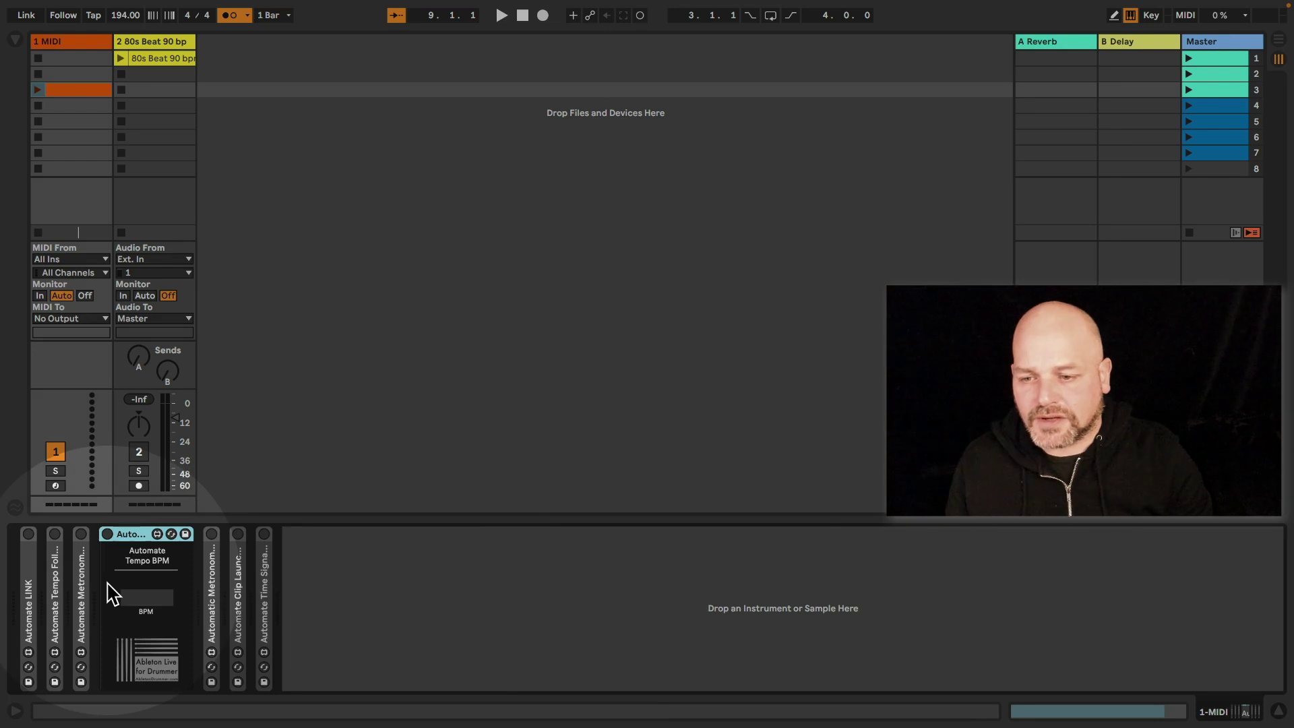
click(107, 534)
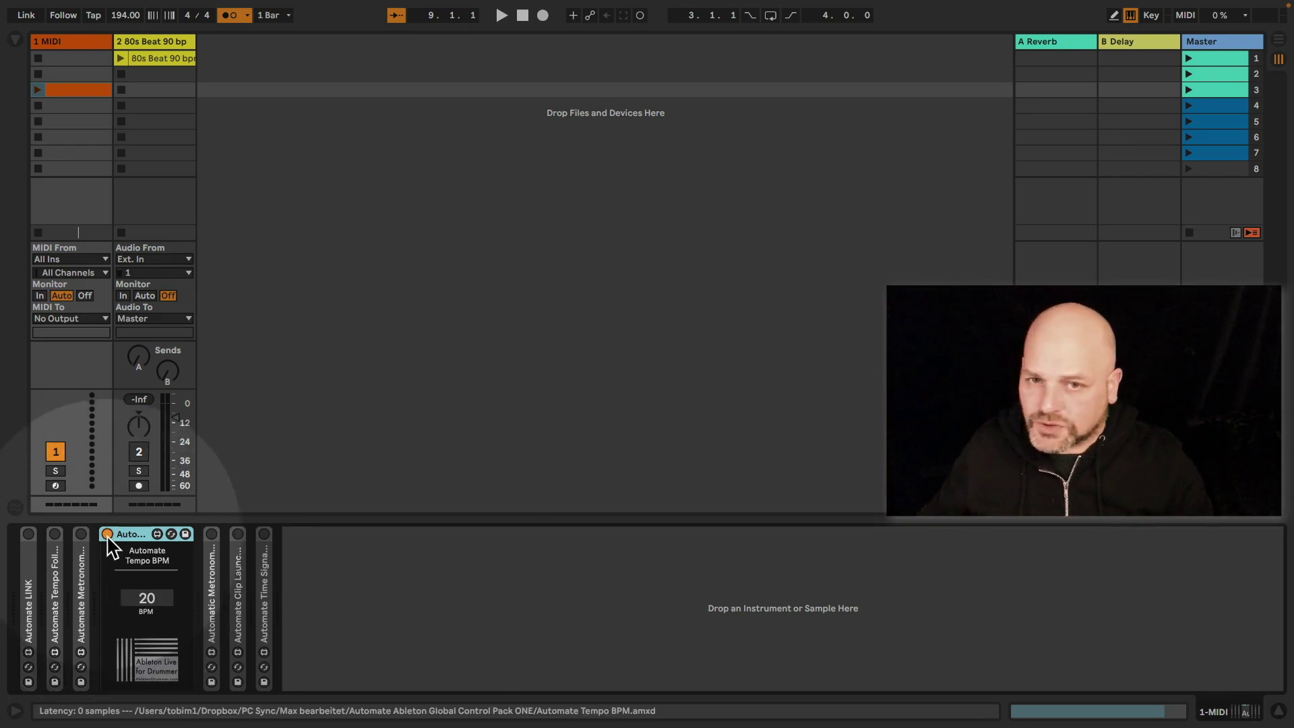
Step: Inspect the Master track's automation lane in Arrangement View and return to Session View
key(Tab)
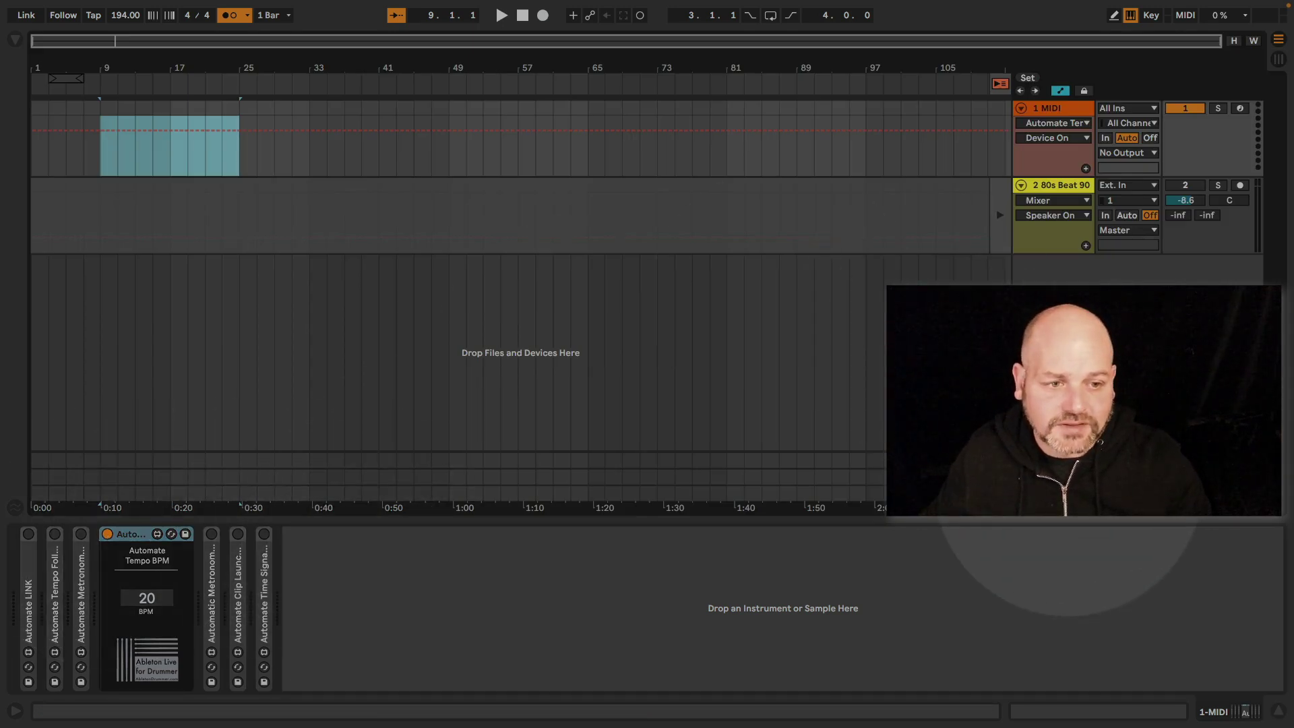
key(Down)
key(Down)
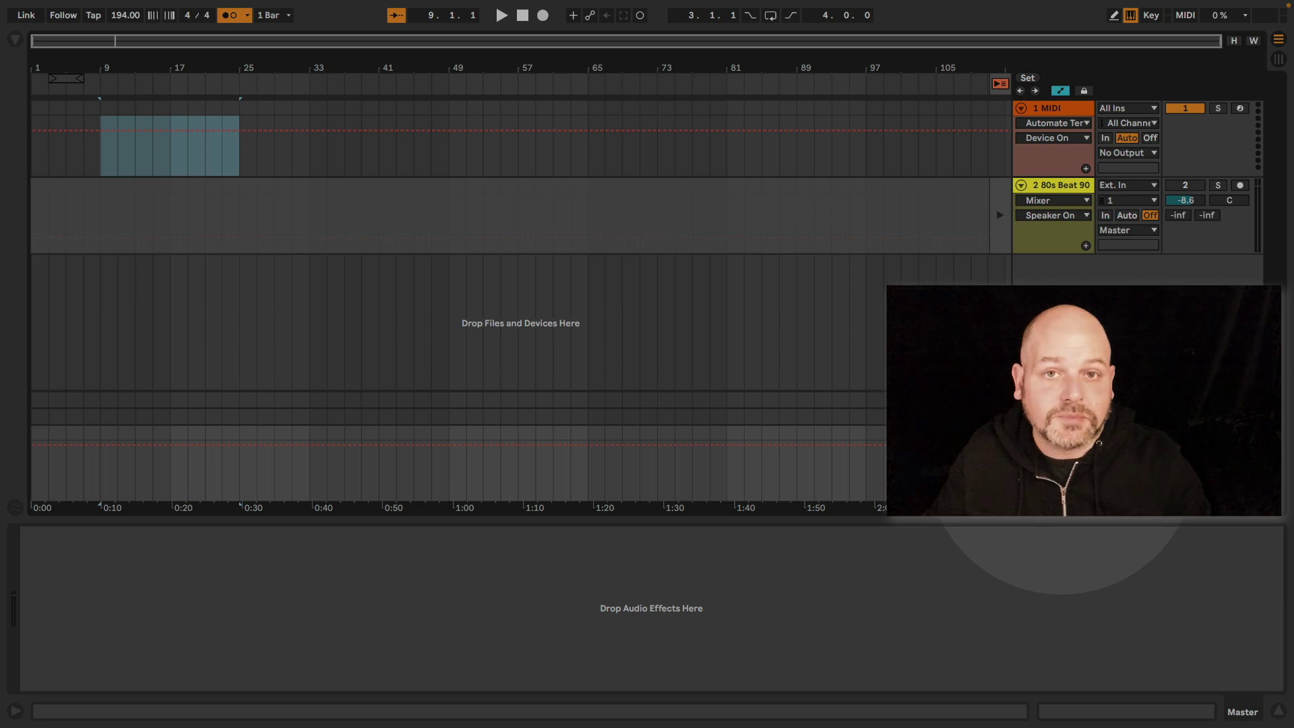
key(Tab)
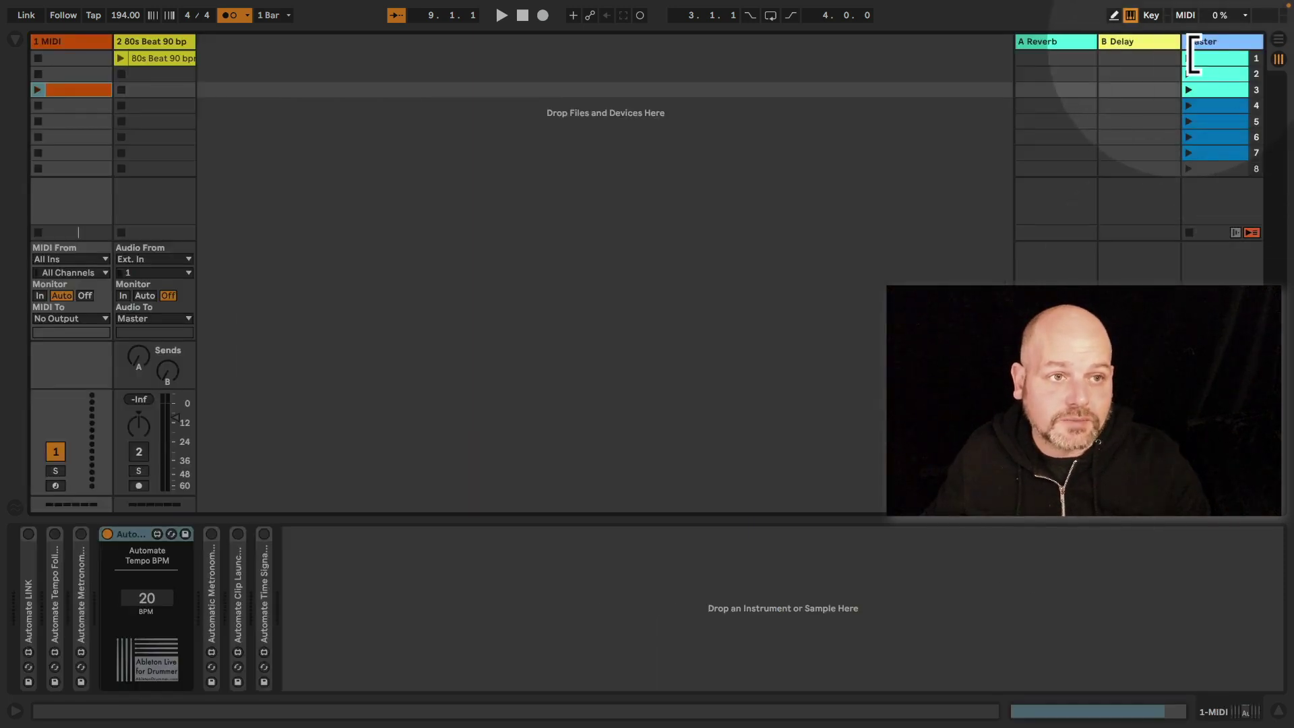
Step: Widen the Master track to show the scene tempos, set scene 6 to 120 BPM, and launch it
drag(1156, 61, 1136, 64)
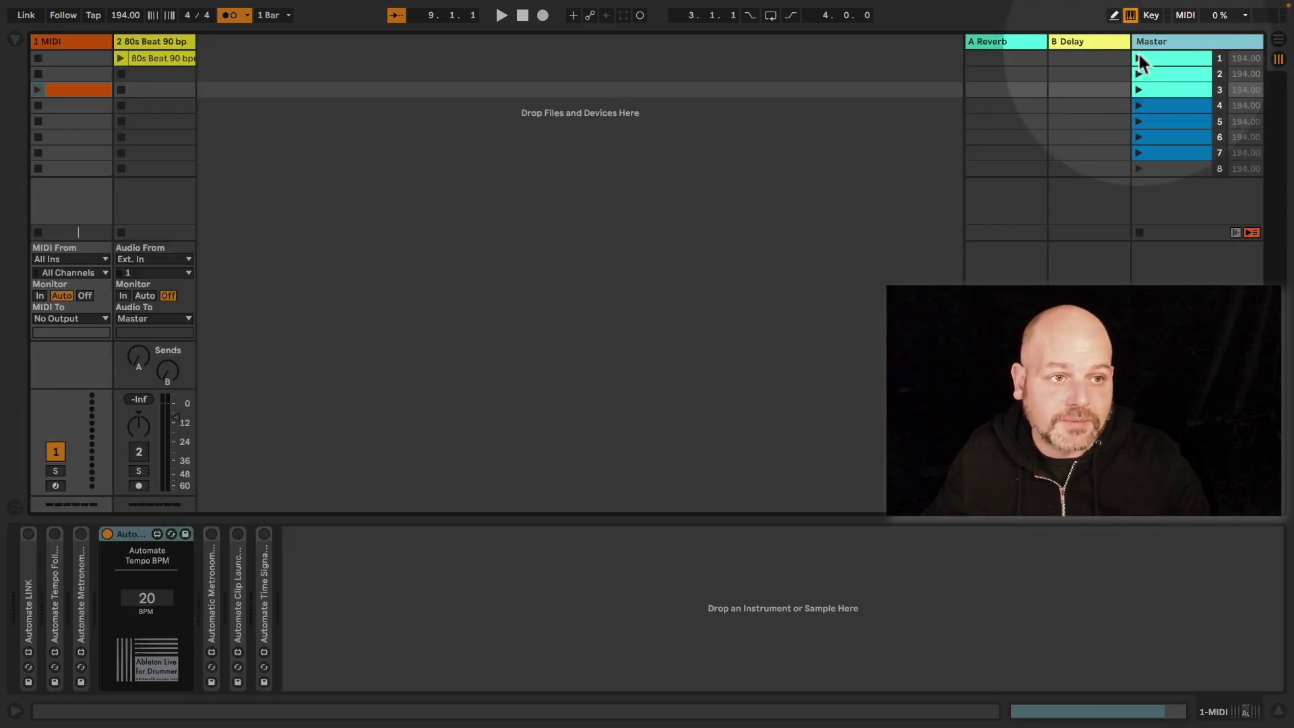
click(1244, 136)
text(120)
key(Return)
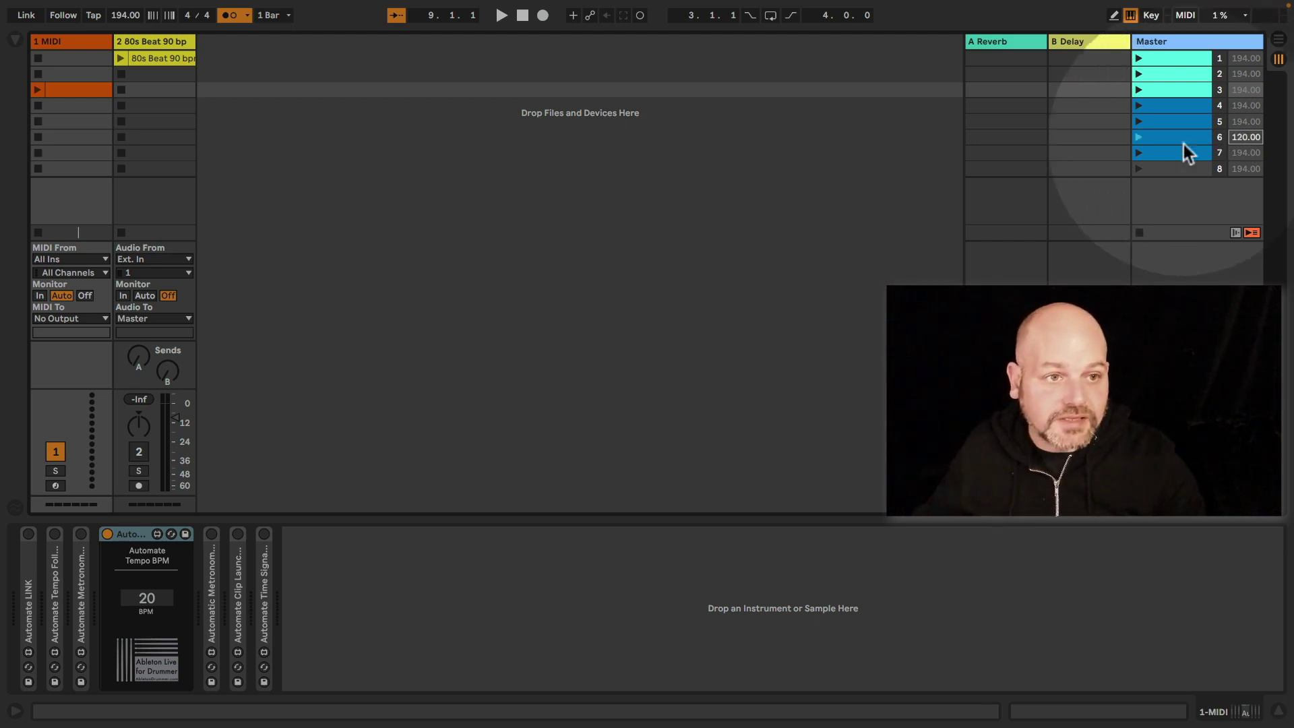
click(1137, 137)
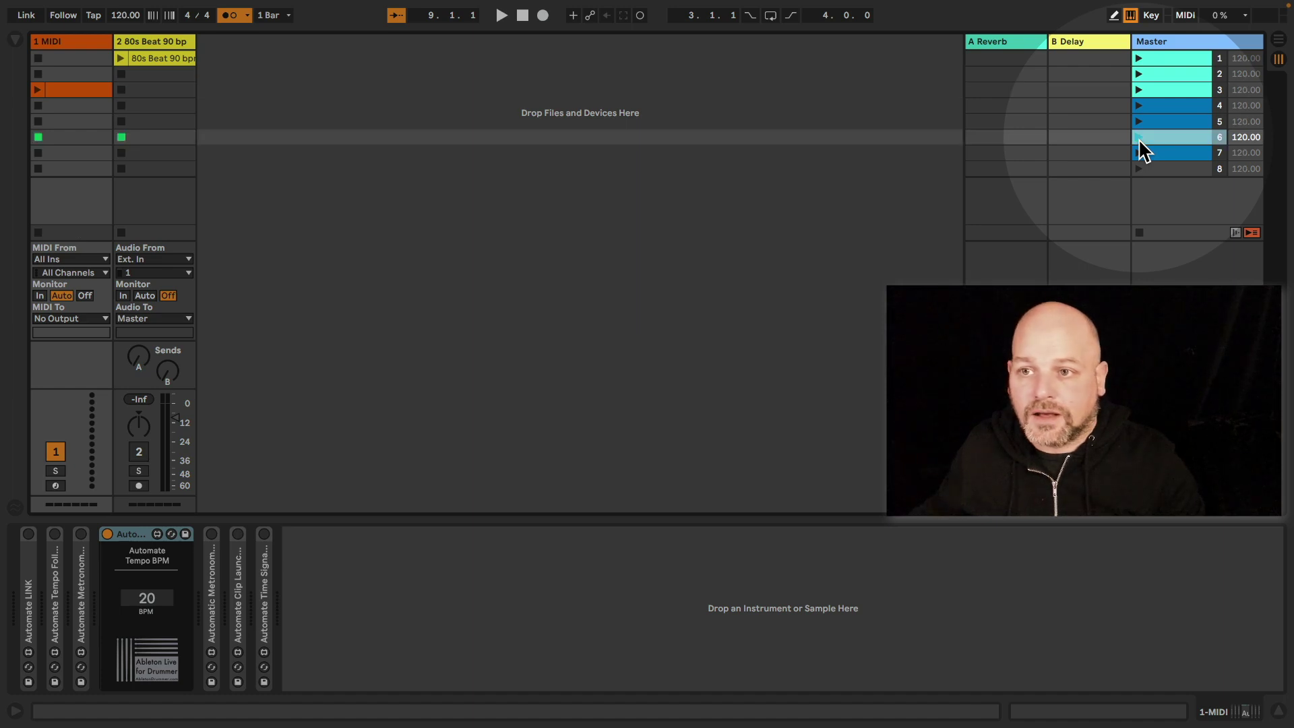
Step: Create empty MIDI clips in scenes 5 and 6 of the MIDI track and launch scene 6
double_click(71, 121)
double_click(74, 137)
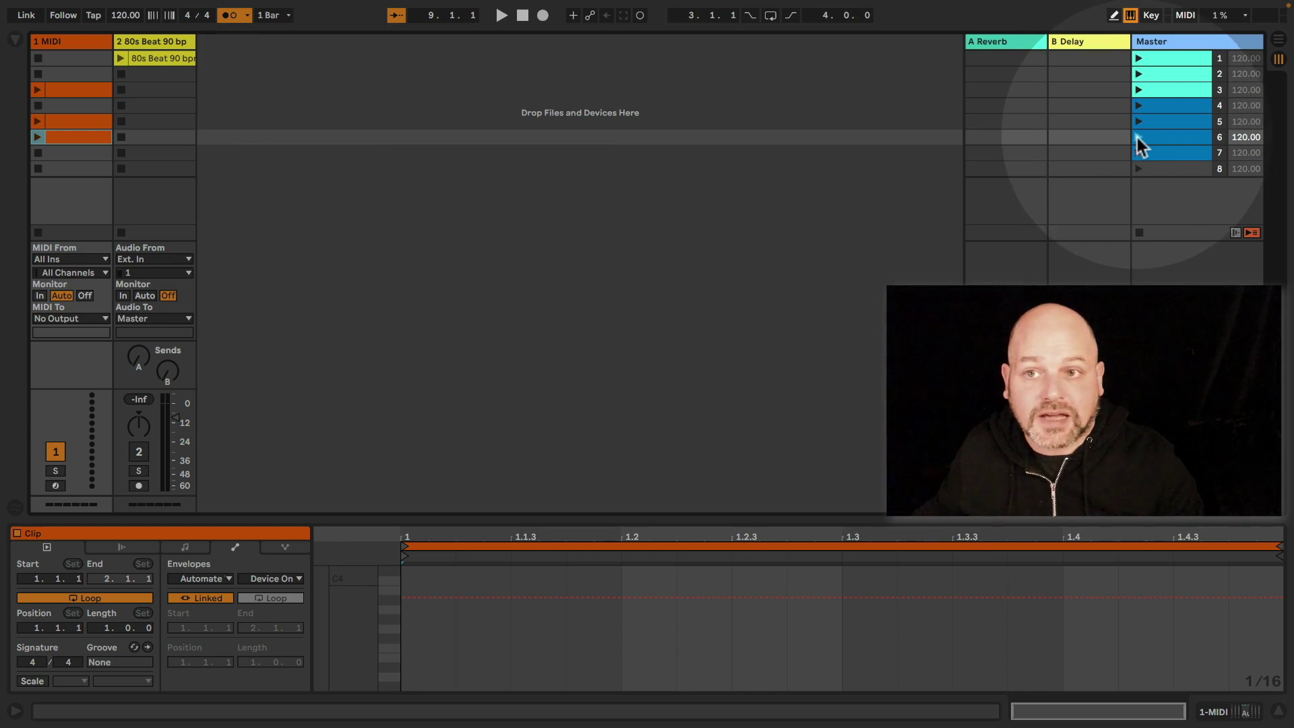
click(1138, 137)
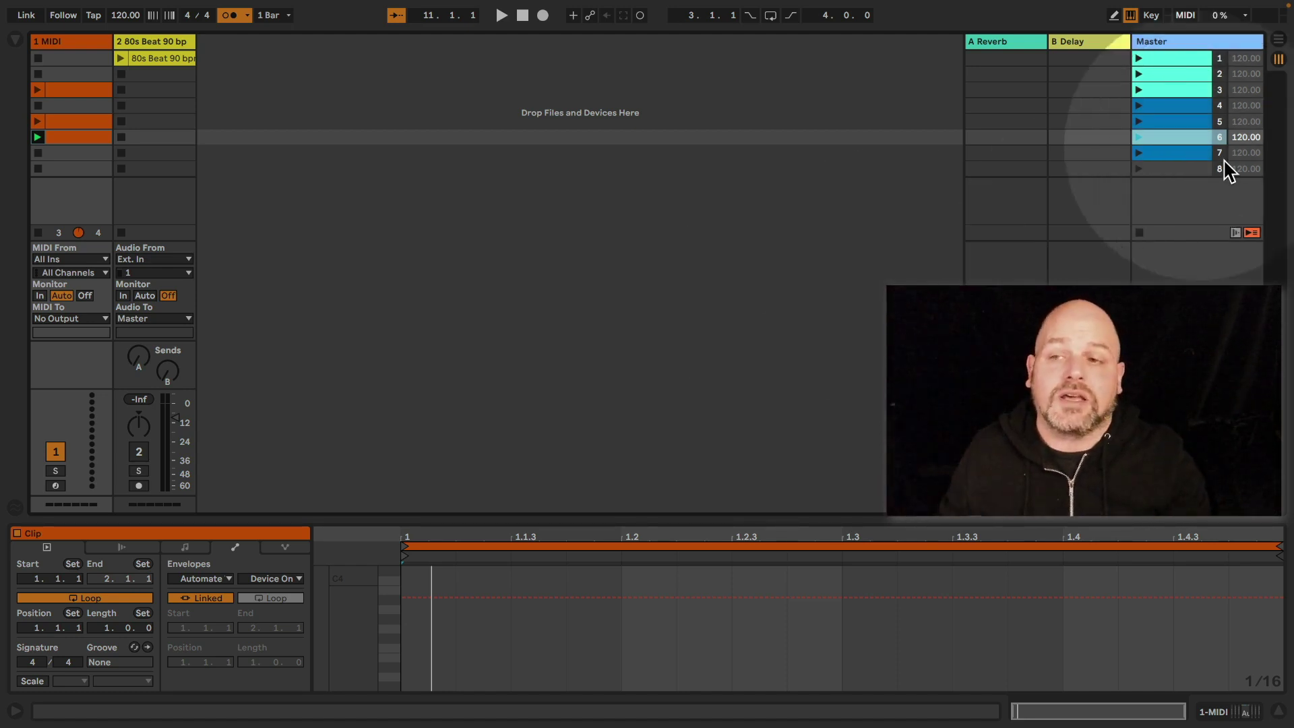
Step: Extend the scene 6 MIDI clip's loop length to 11 bars and show its Automate Tempo BPM envelope for the BPM parameter
click(63, 137)
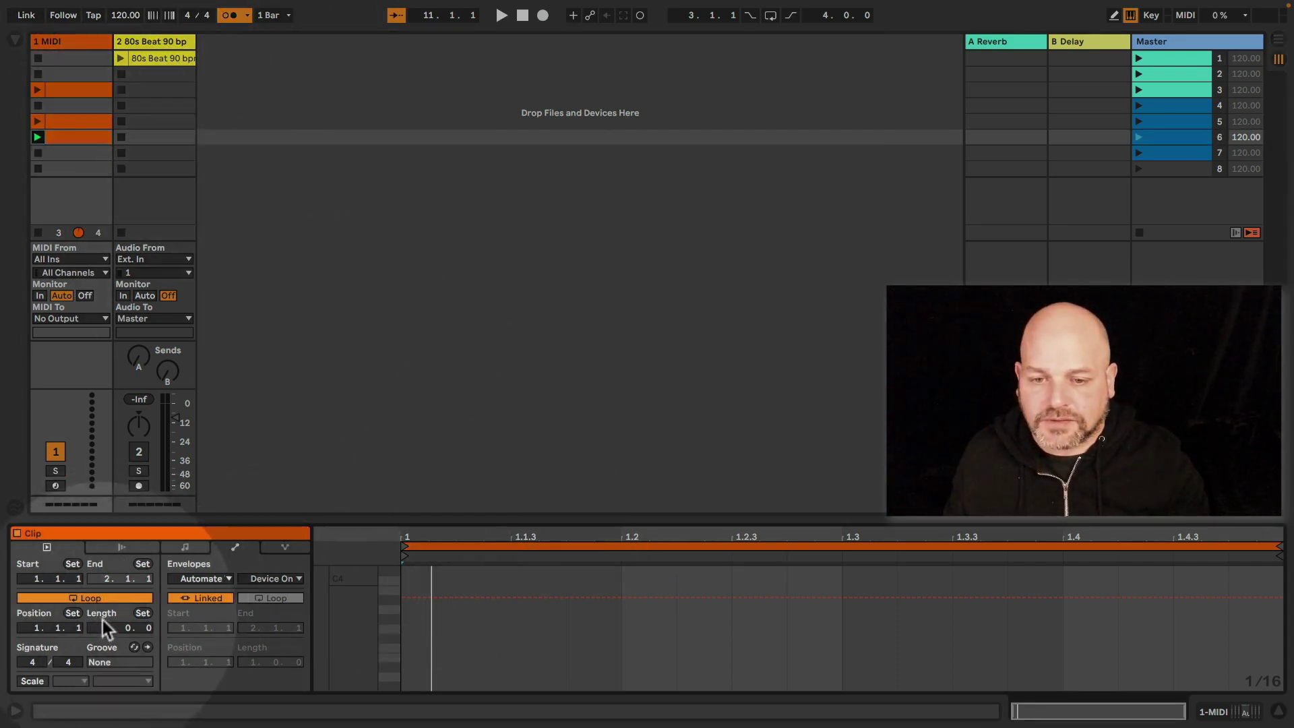
drag(105, 627, 105, 573)
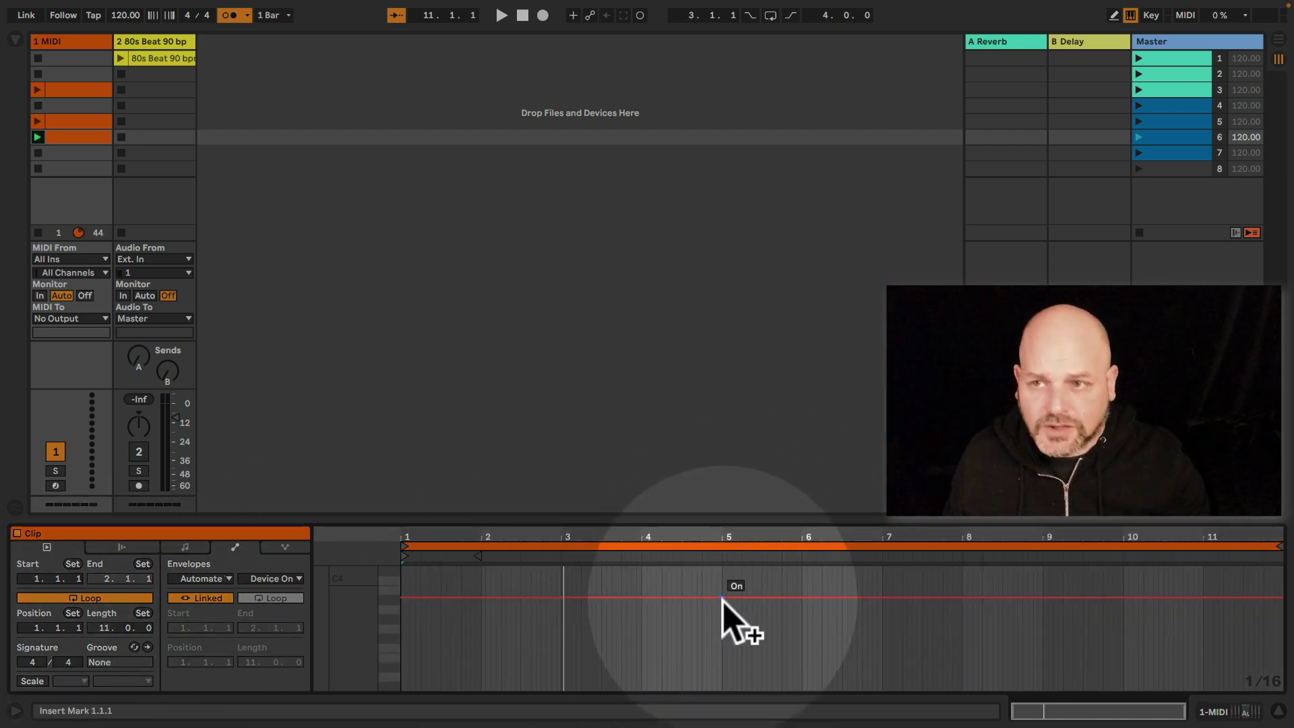
click(216, 576)
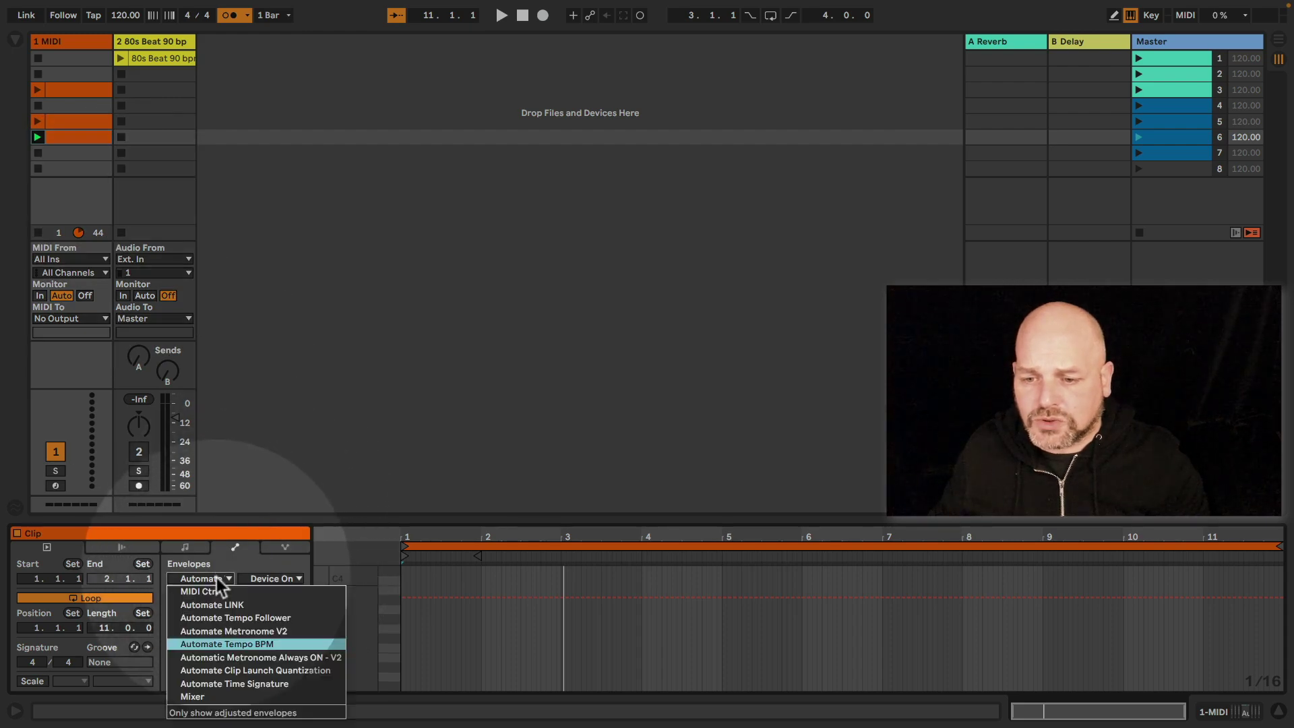
click(253, 645)
click(275, 580)
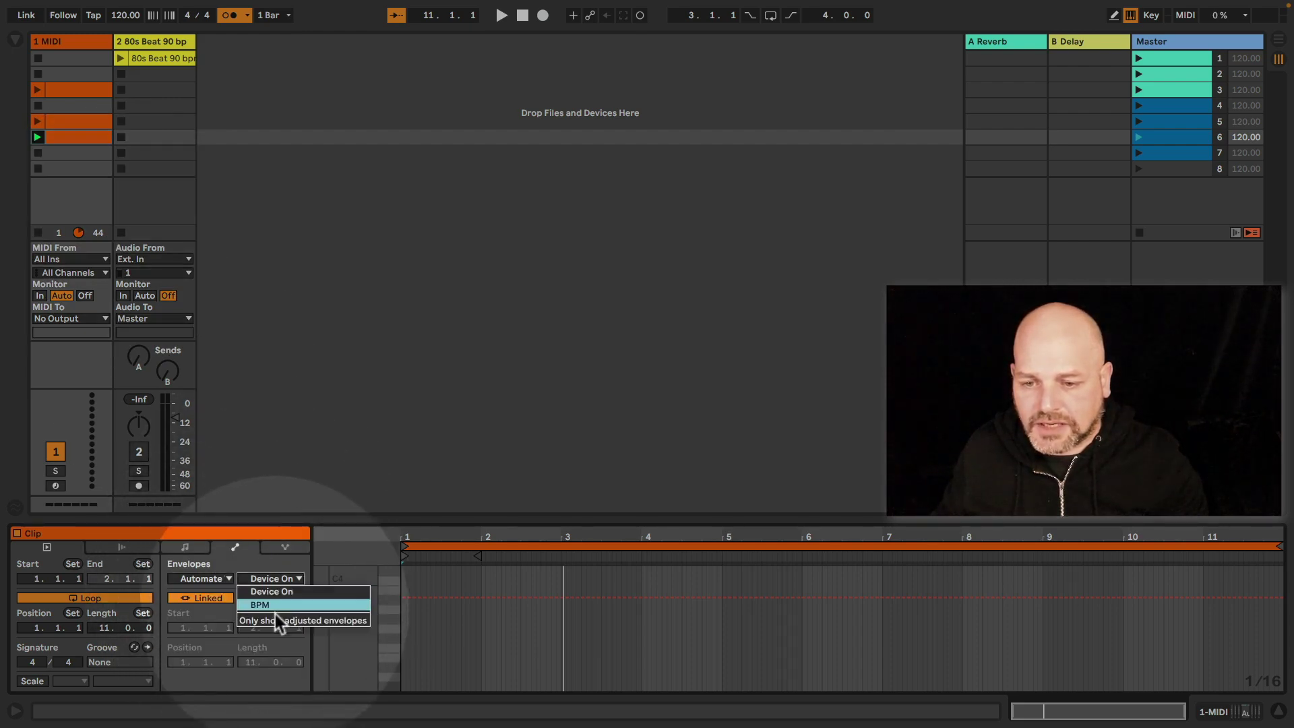
click(275, 604)
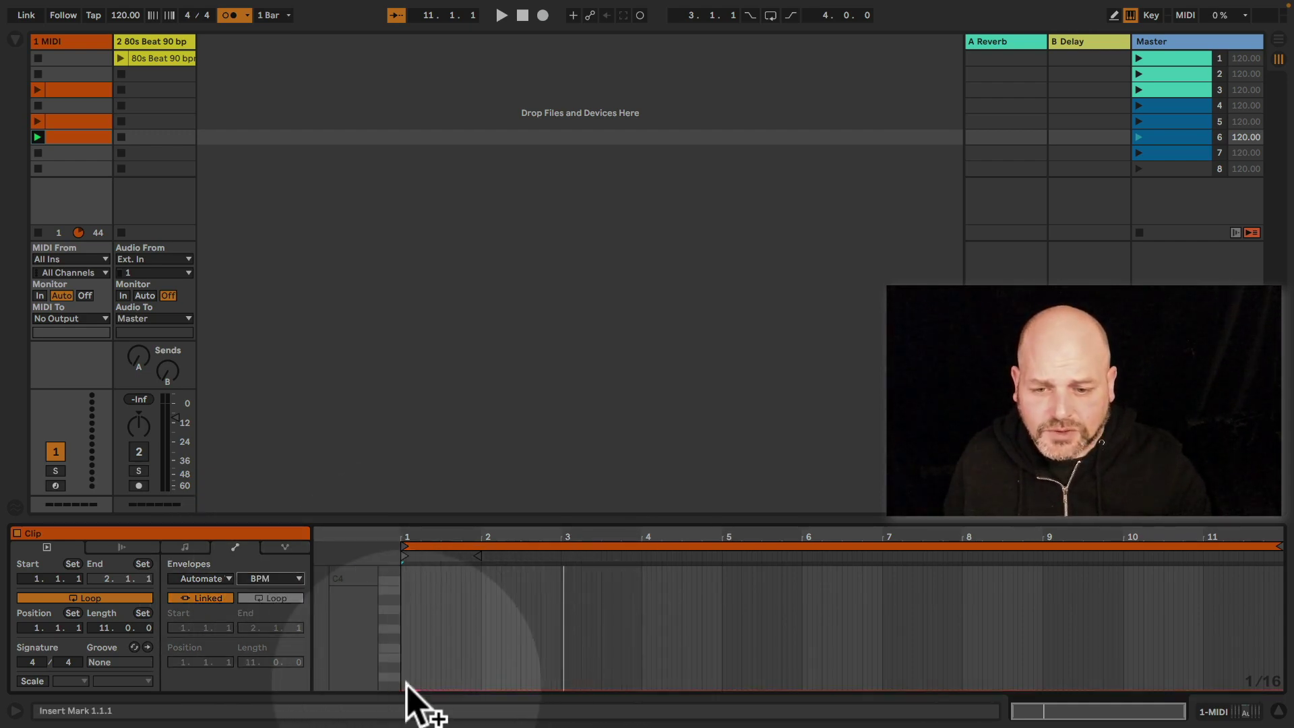
Step: Add a breakpoint near the start of the clip's BPM envelope and set its value to 120
drag(408, 689, 410, 677)
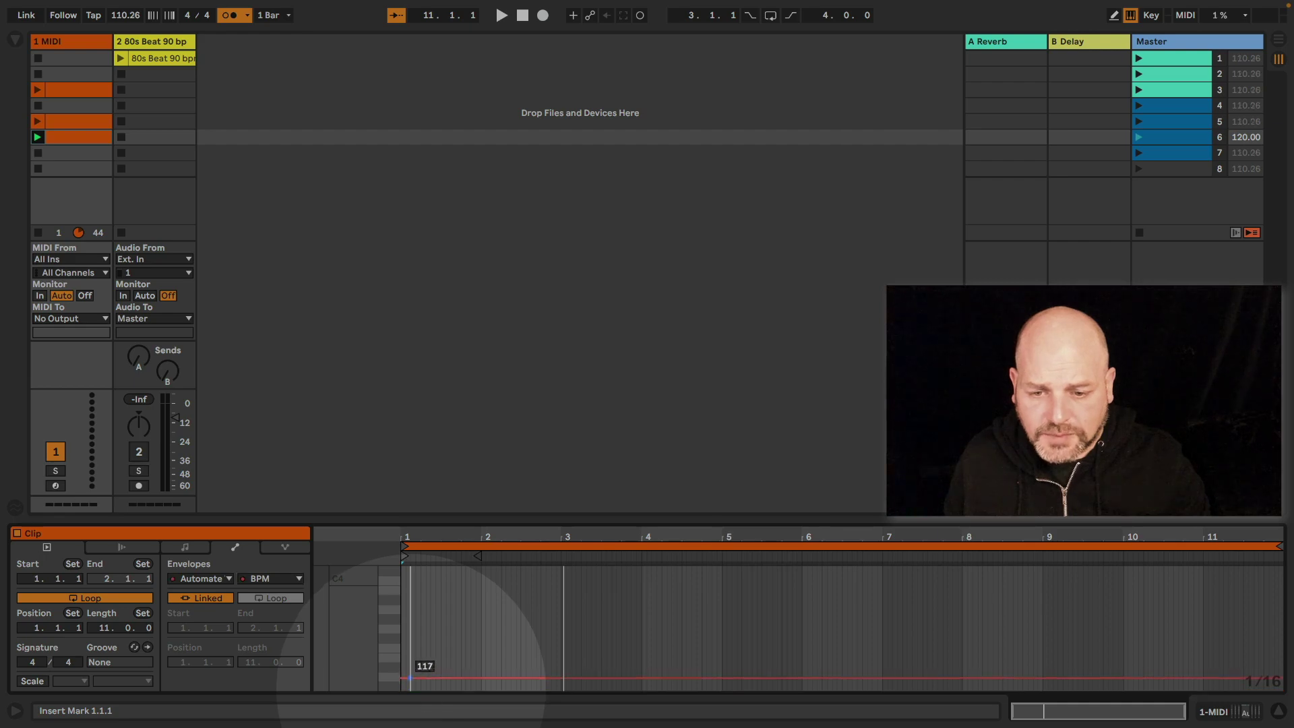
right_click(410, 677)
click(407, 677)
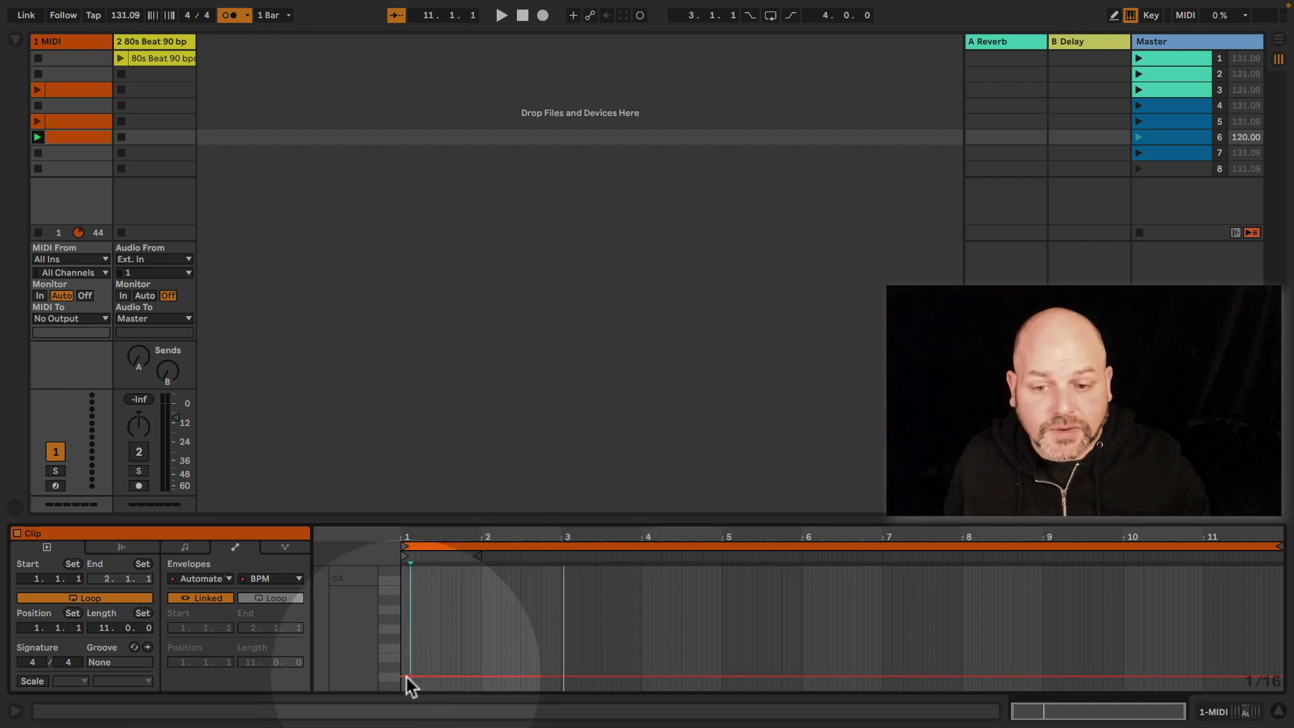
mouse_move(410, 682)
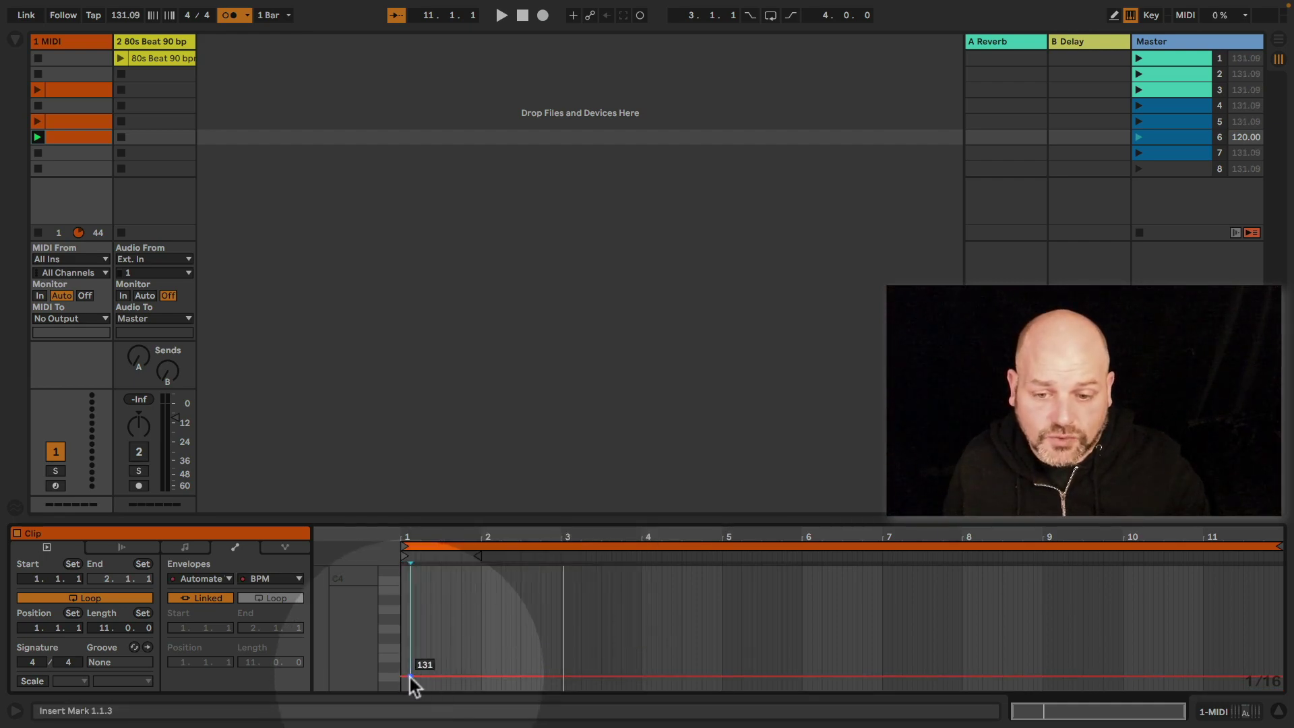
right_click(410, 677)
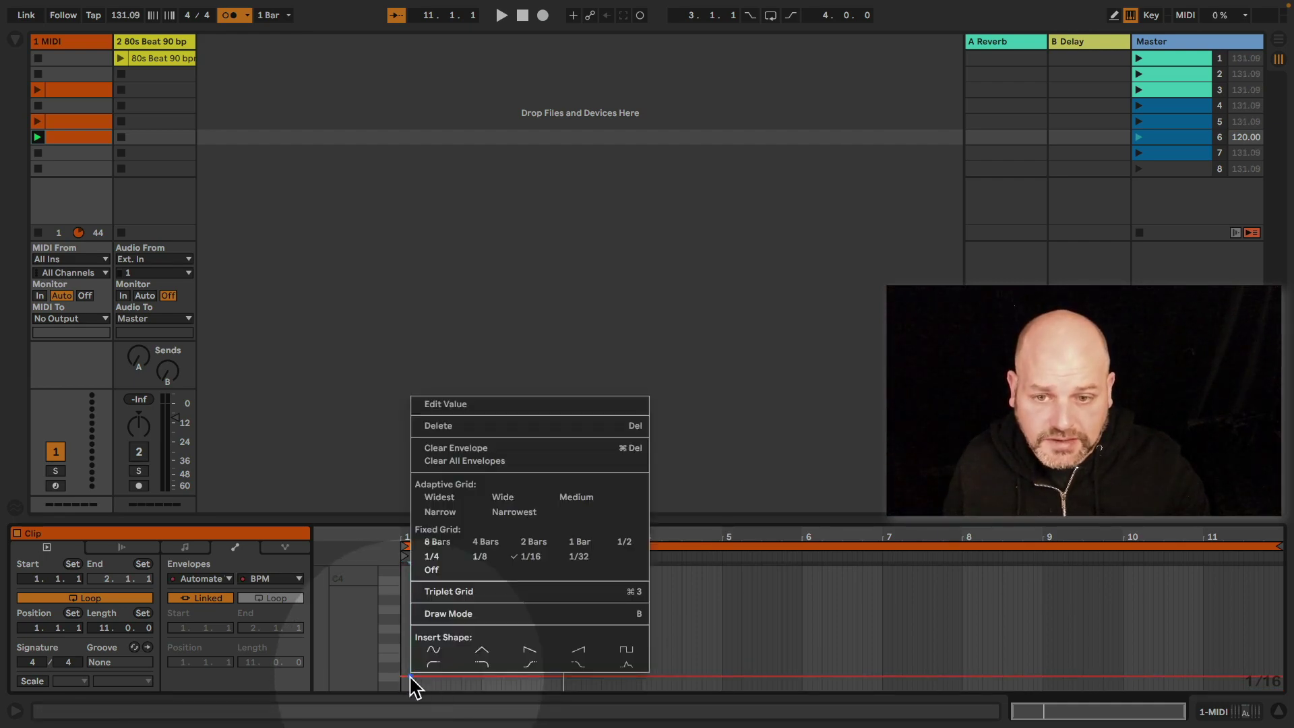
click(472, 404)
text(12)
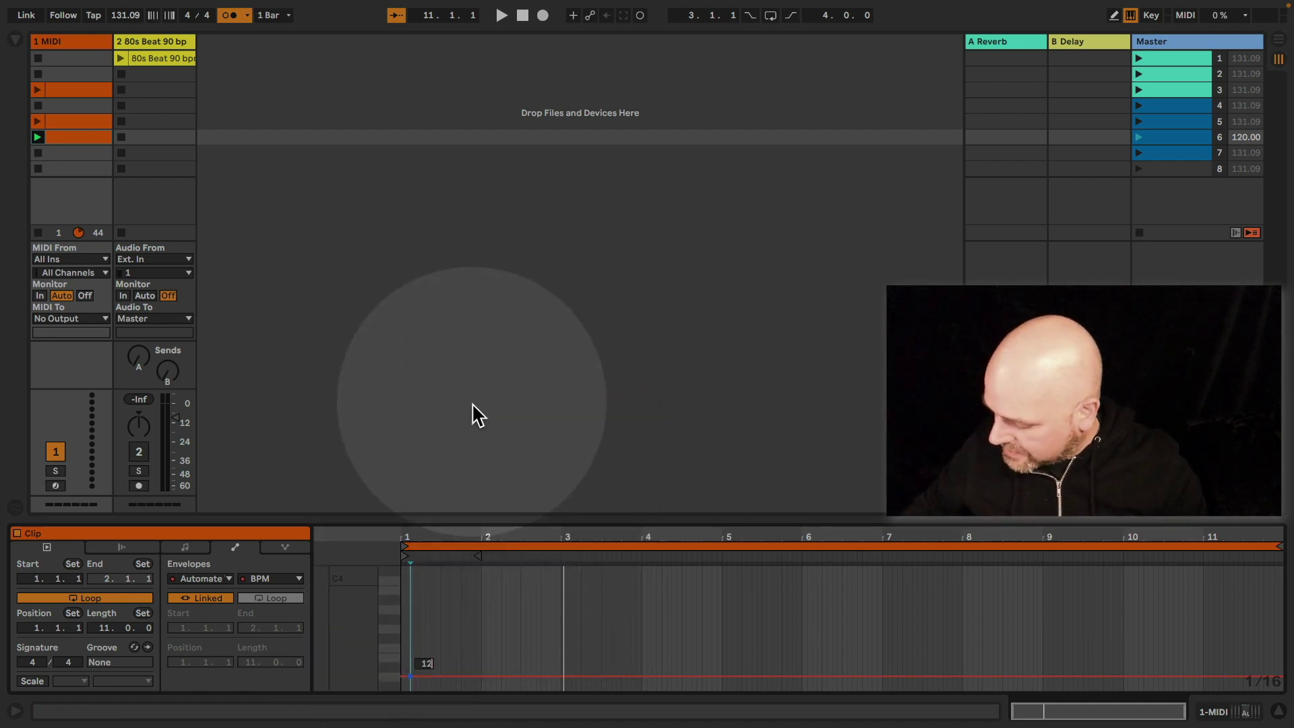
text(0)
key(Return)
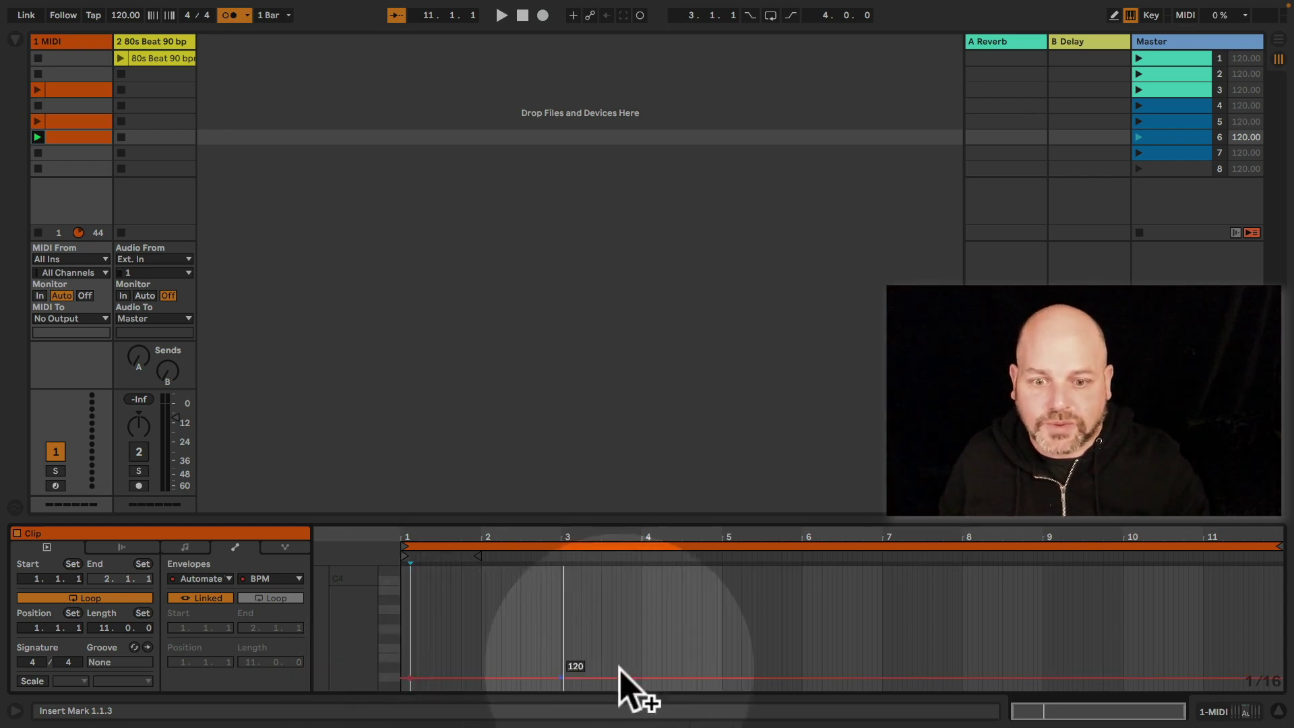
Step: Add BPM envelope breakpoints at bars 5 and 7, and set the bar 7 breakpoint to 100
click(722, 677)
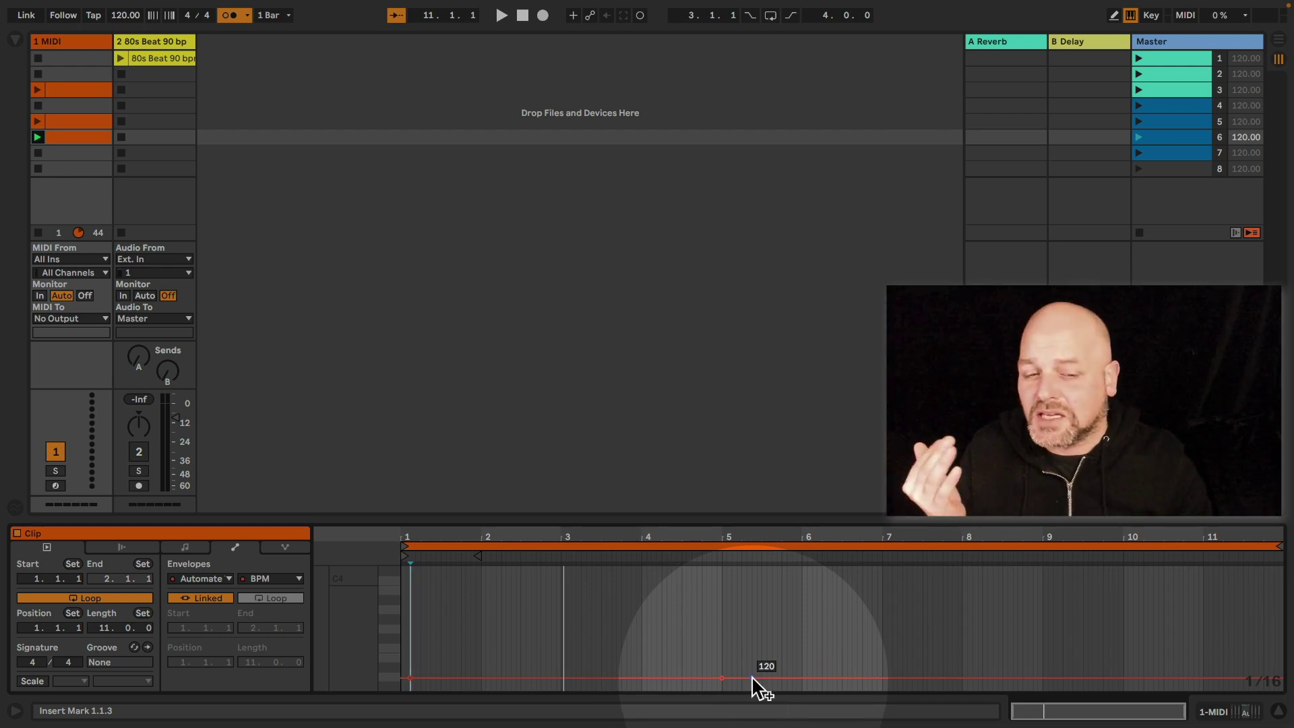
click(887, 678)
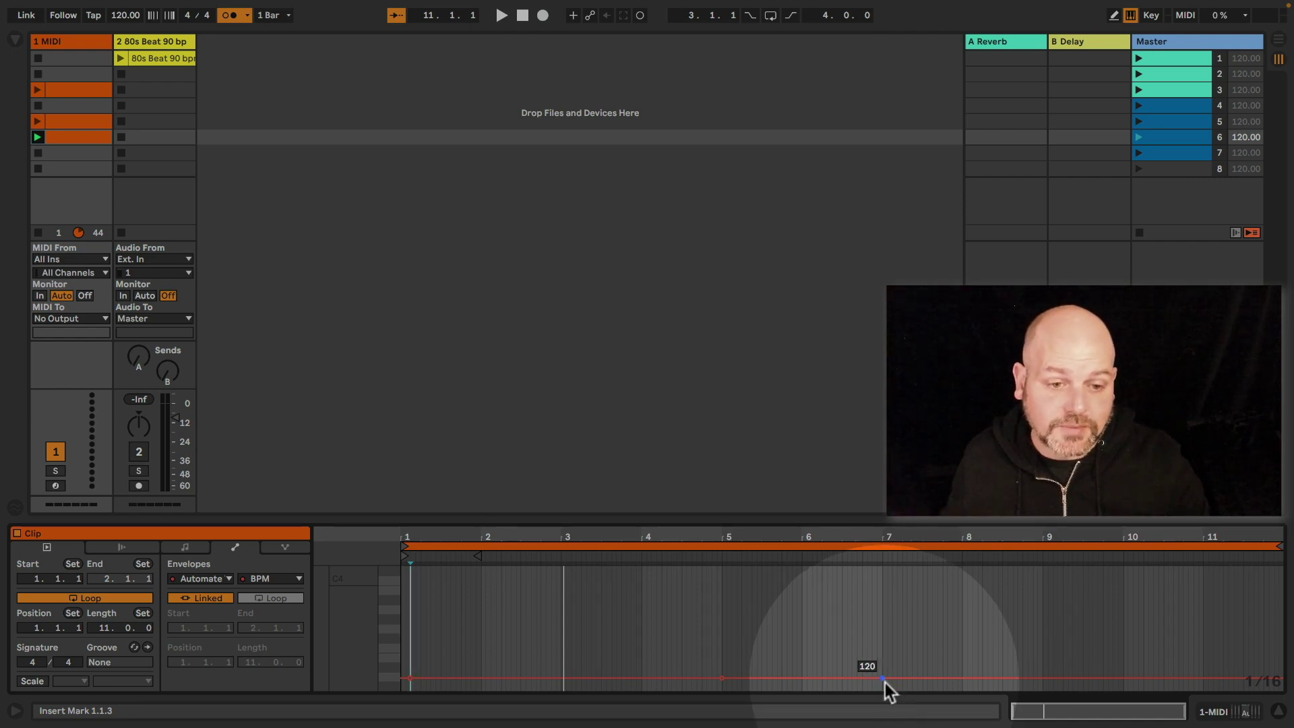
right_click(880, 677)
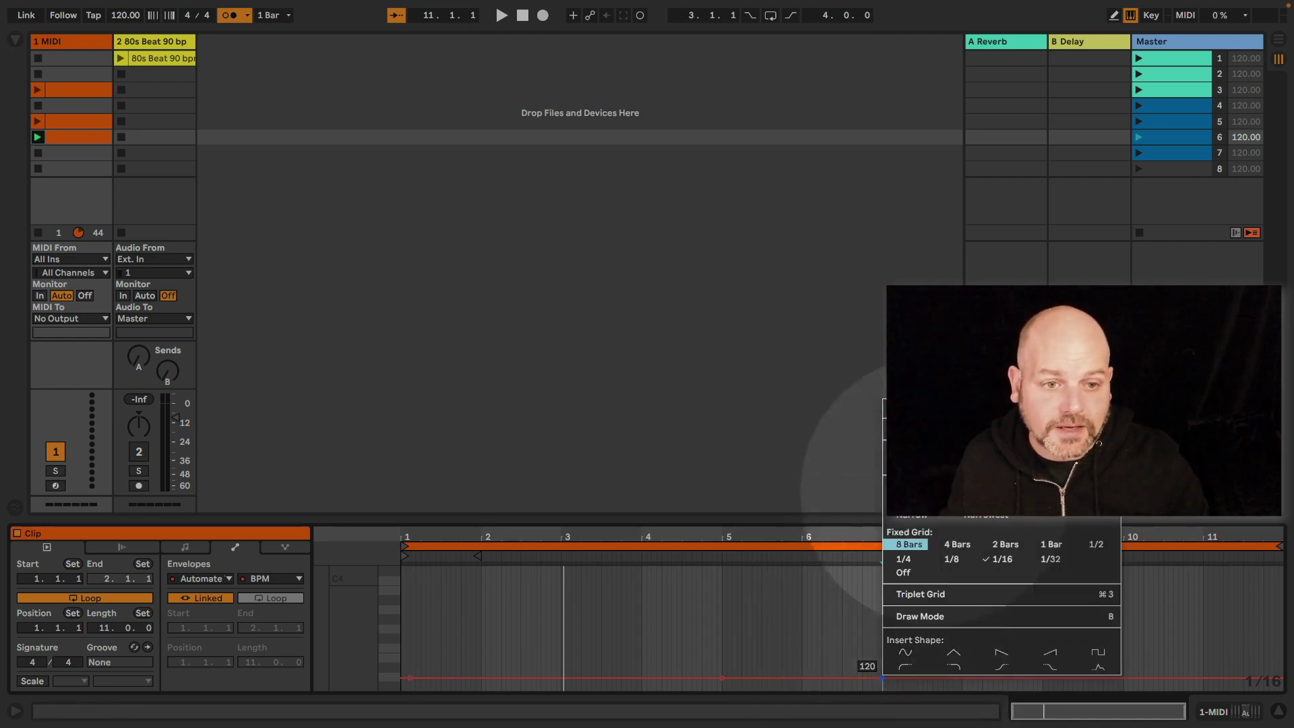
key(Escape)
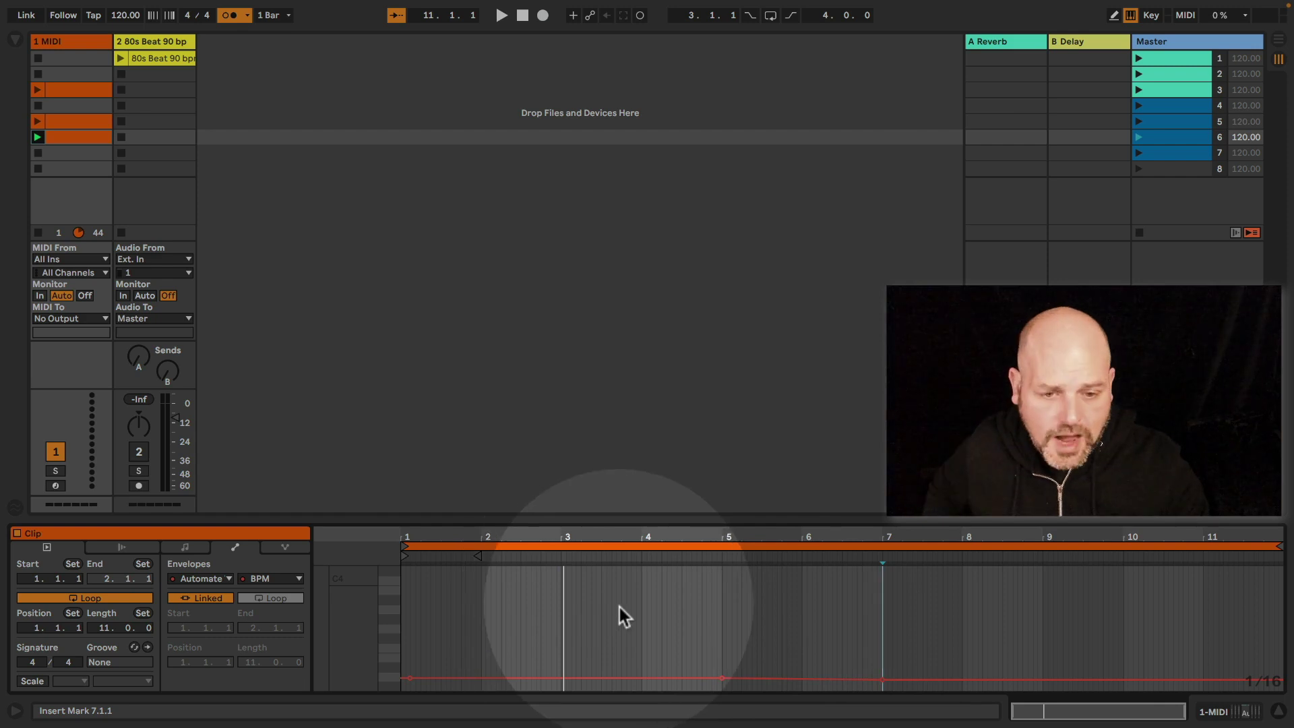
Step: Play the scene 6 clip past bar 7 and check how the global tempo follows the BPM envelope
click(681, 628)
key(space)
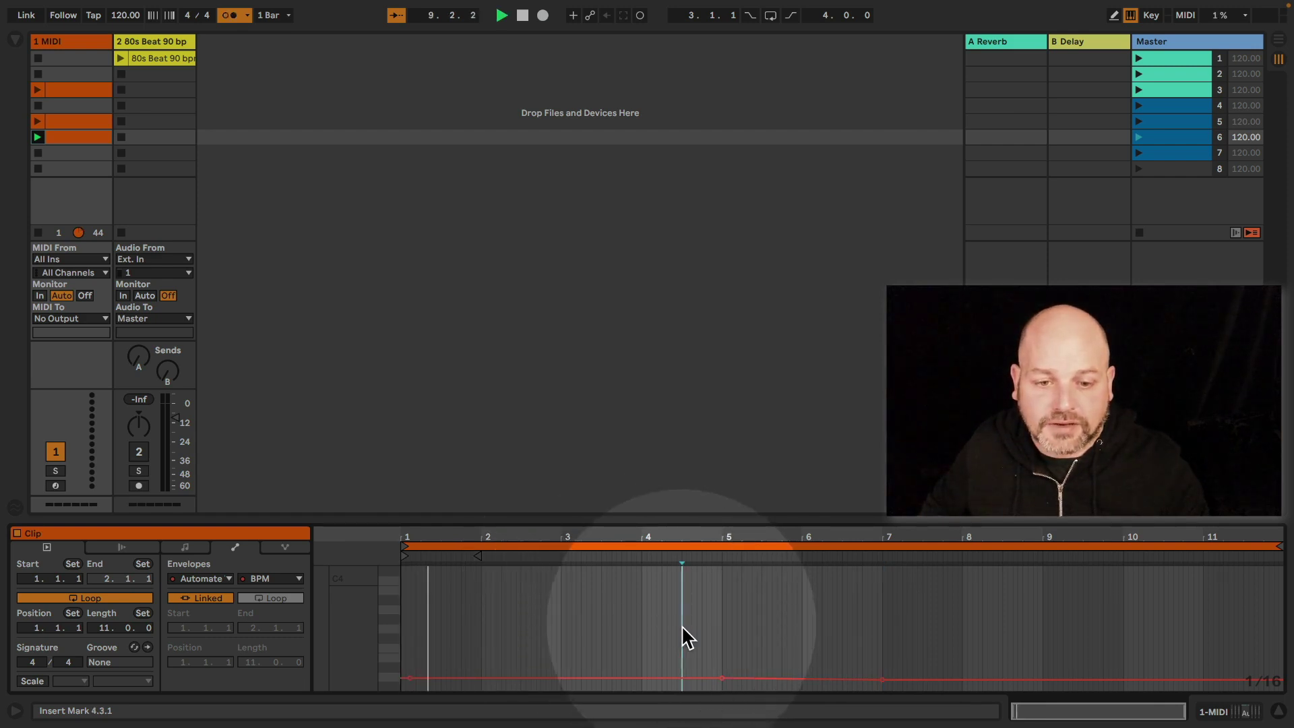
click(698, 558)
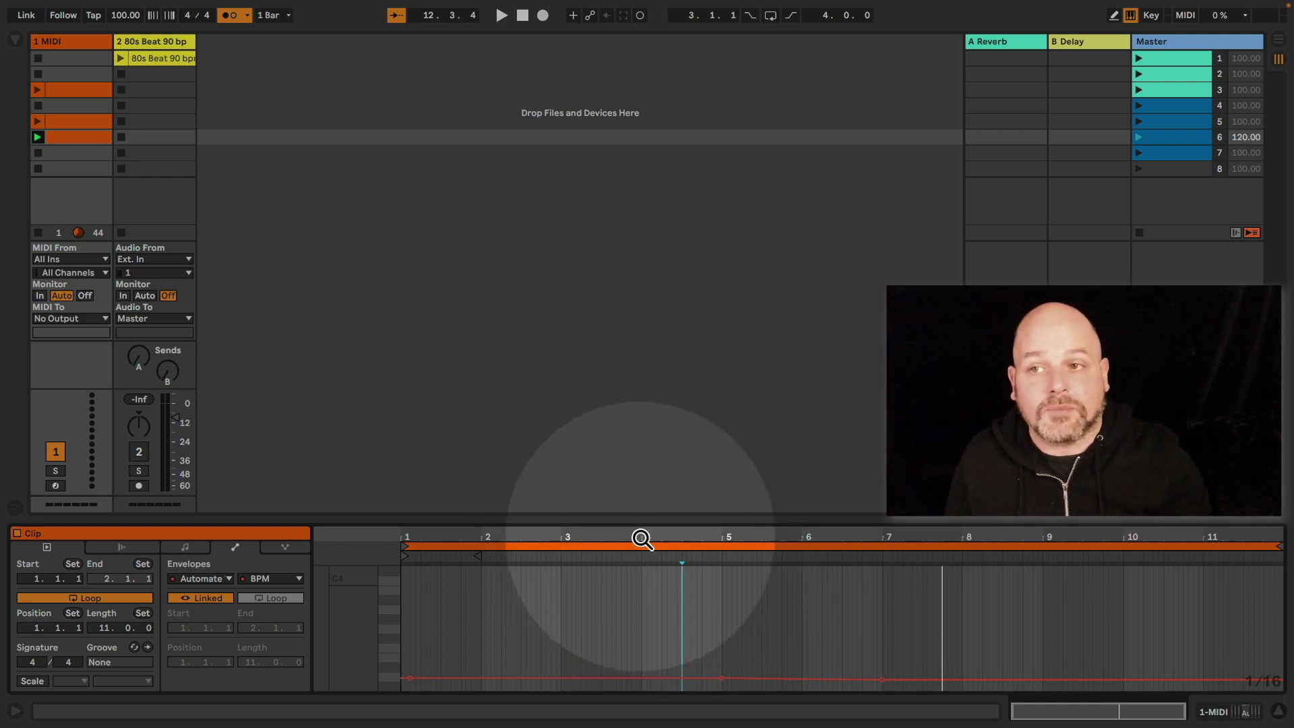
click(127, 19)
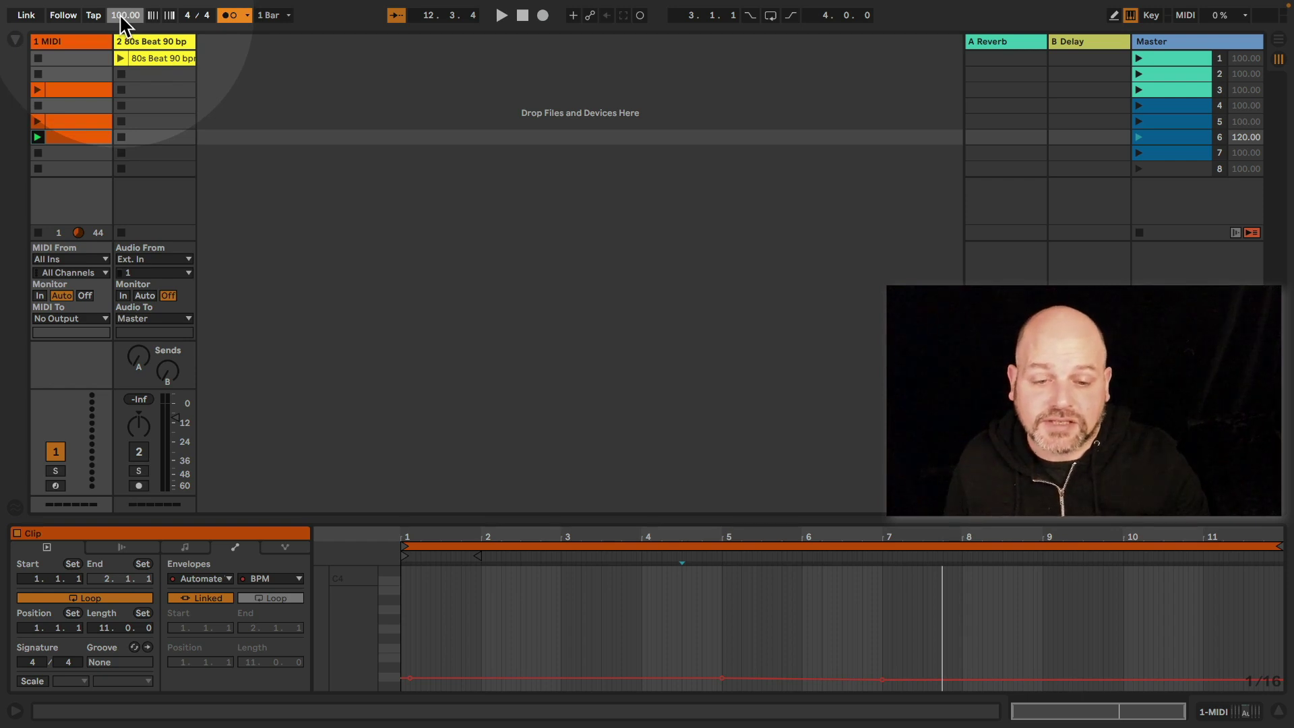
Step: Show the MIDI track's Automate Launch Quantization device and set the global launch quantization to 1 Bar
click(155, 39)
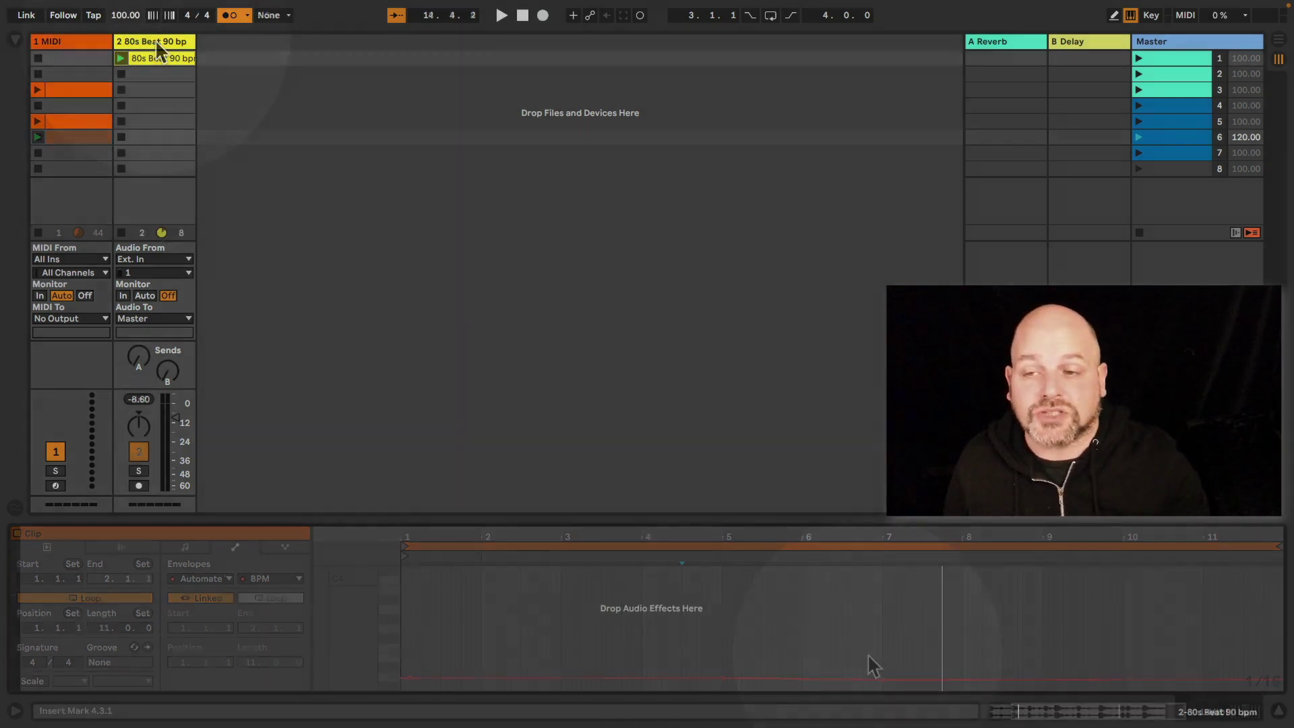
click(89, 57)
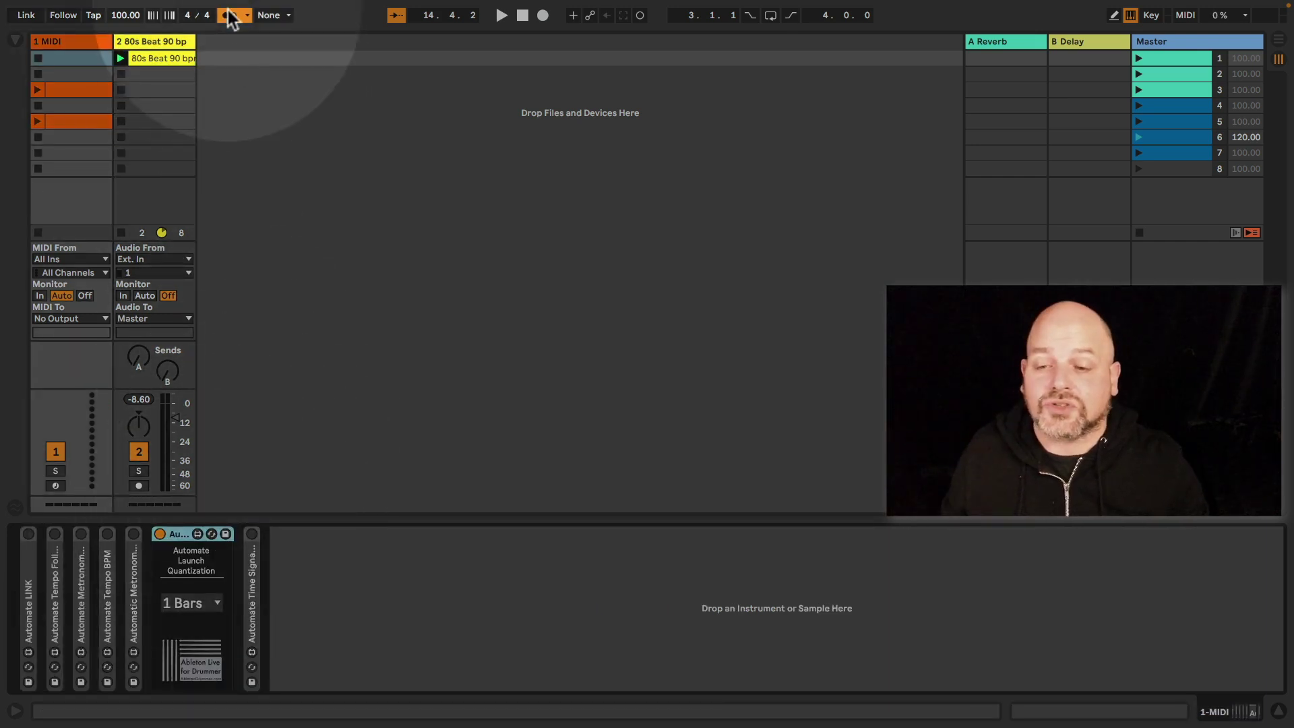
click(272, 15)
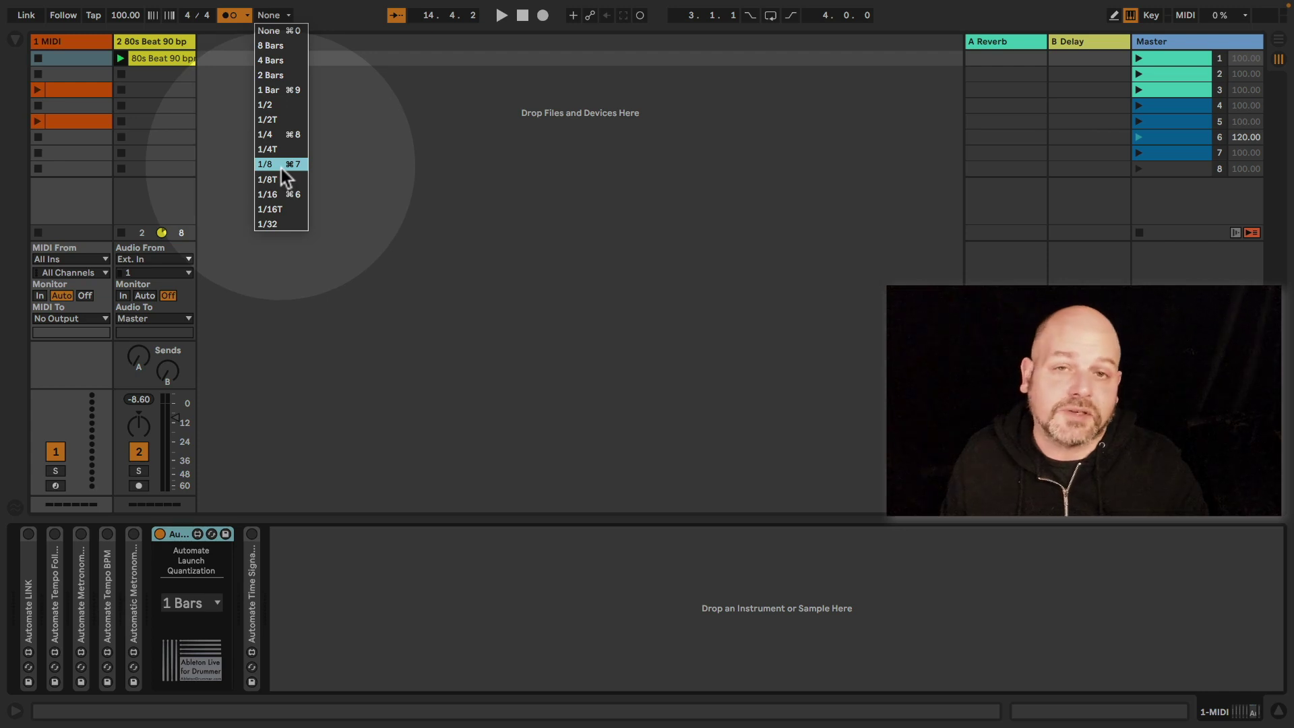
click(284, 91)
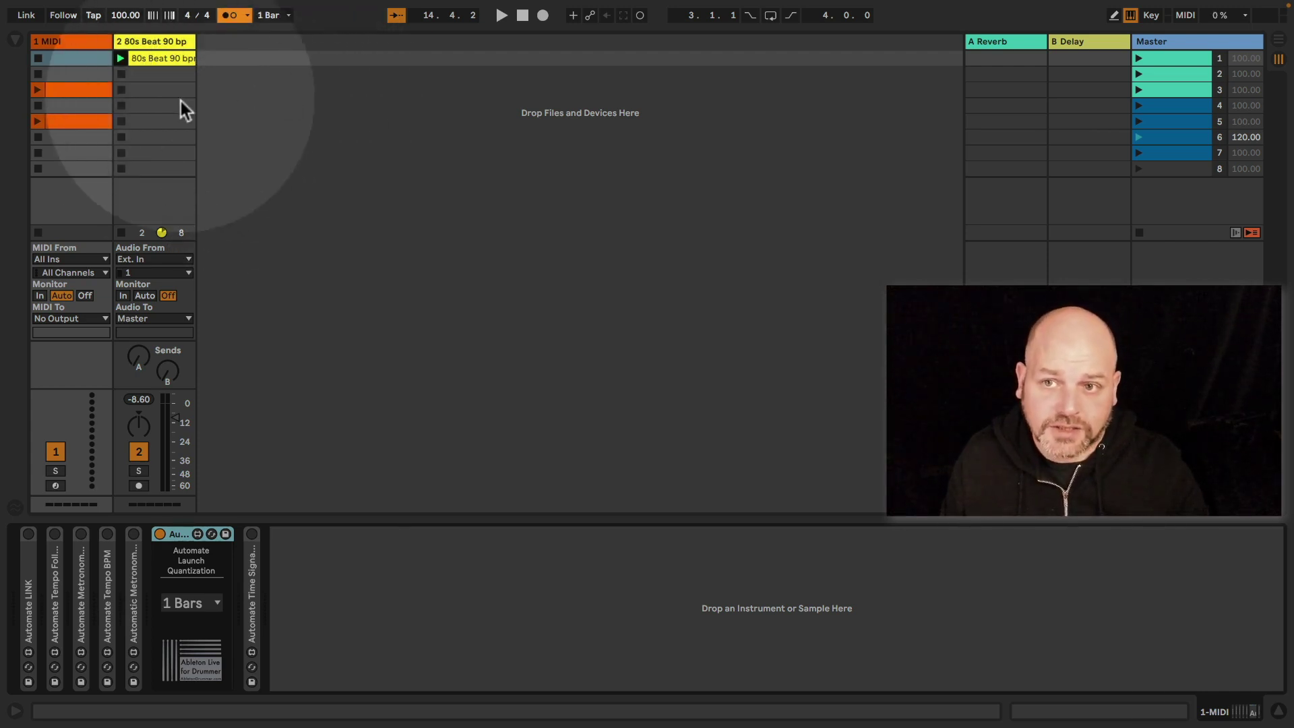
Step: Stop the 80s Beat clip, start playback, and relaunch the clip to test 1 Bar launch quantization before stopping the transport
click(121, 235)
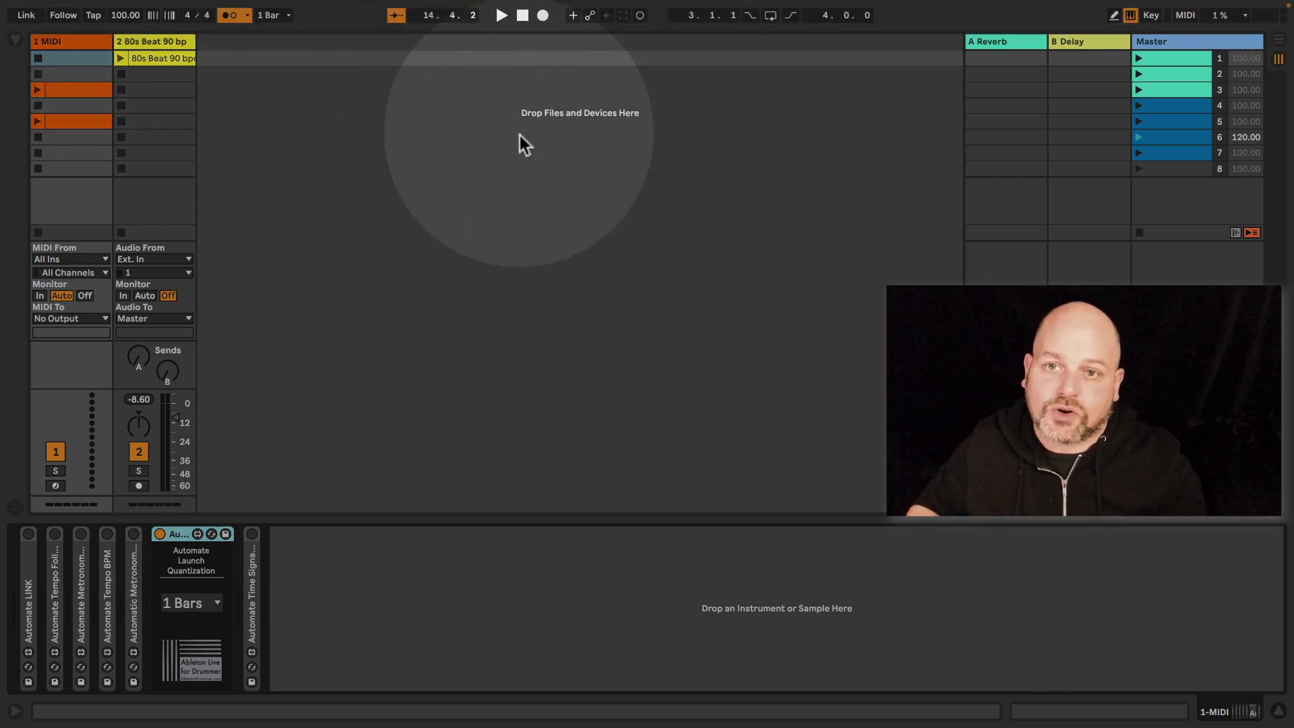
click(502, 16)
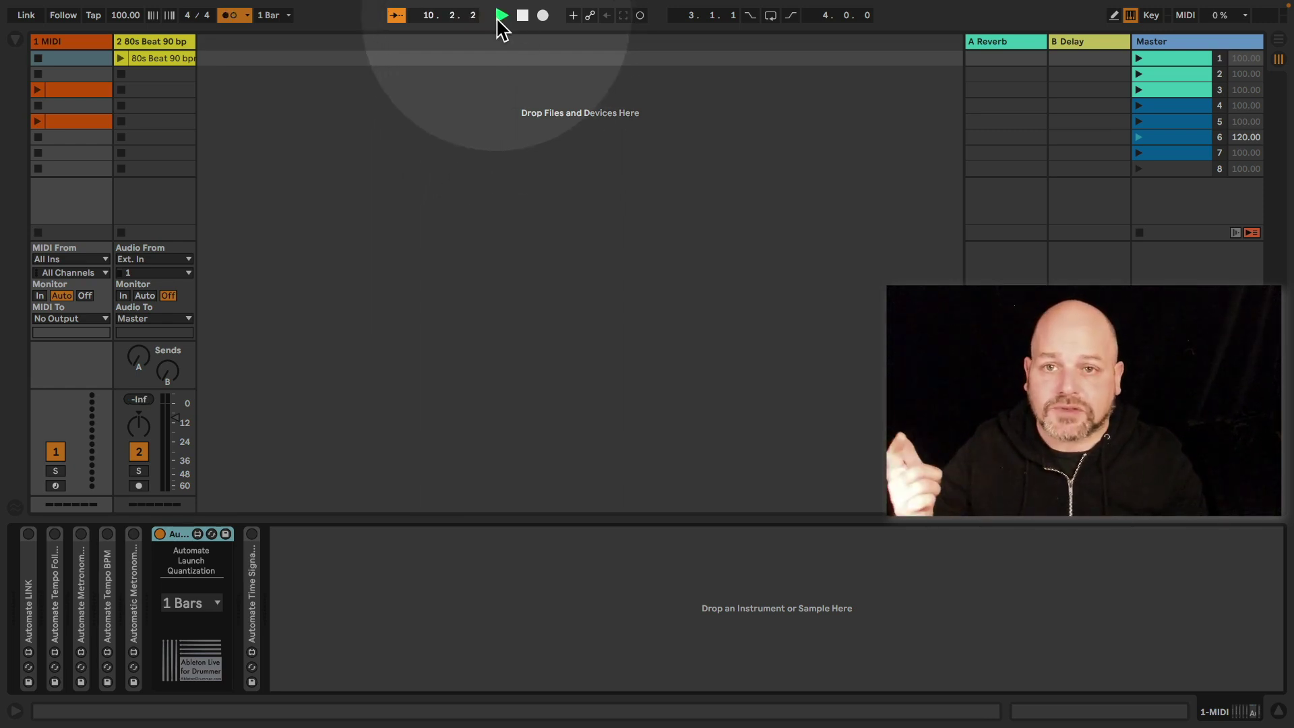
click(120, 58)
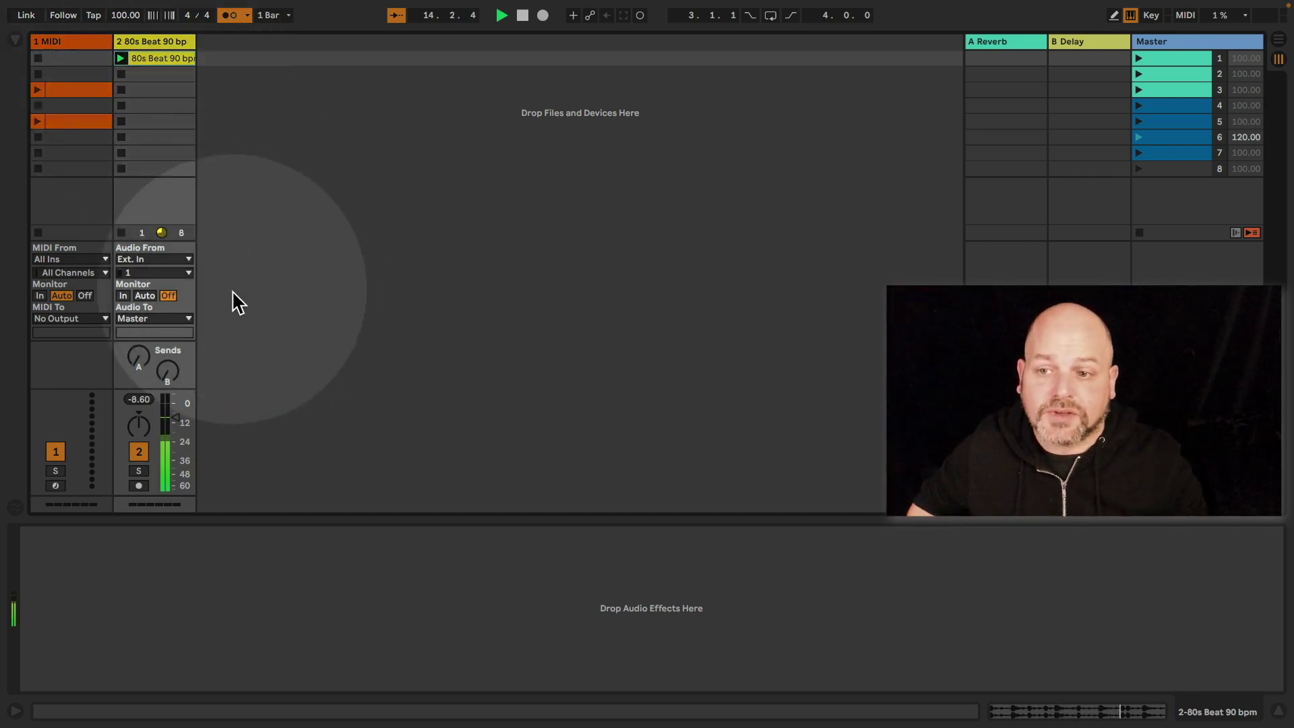
key(space)
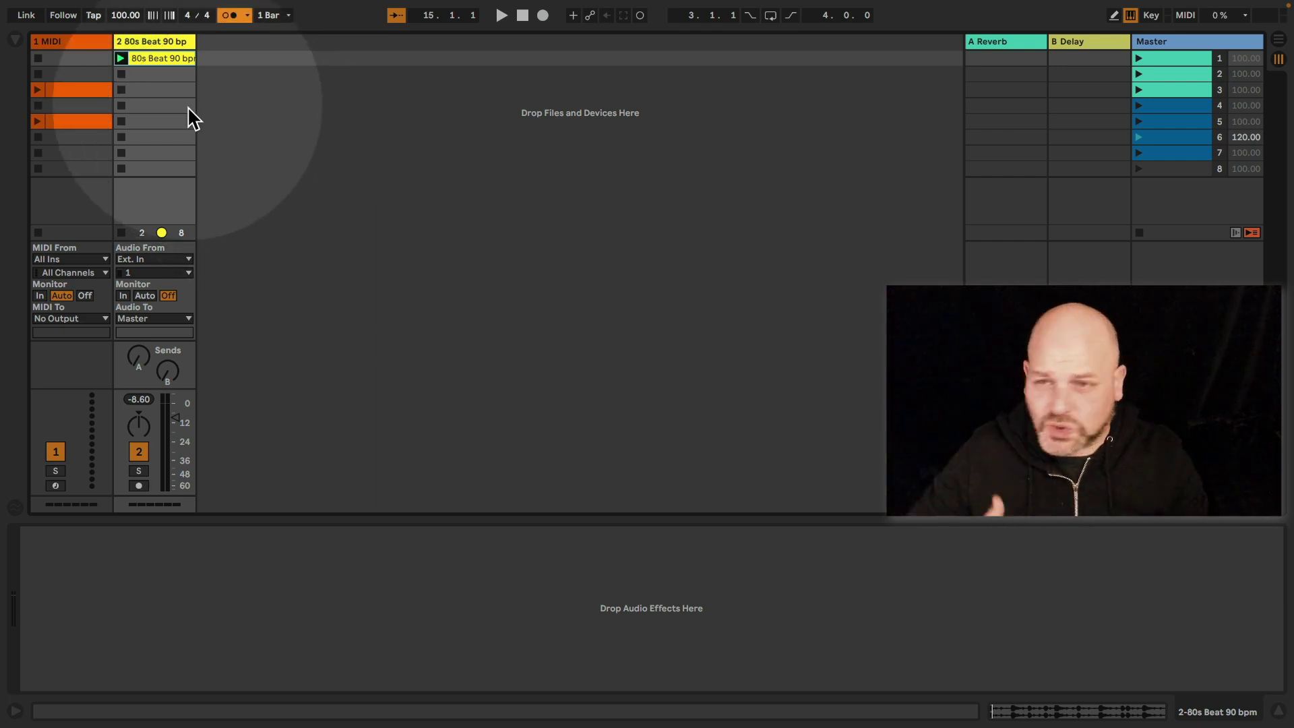
Step: Set the global launch quantization to None and stop the 80s Beat clip
click(270, 17)
click(279, 32)
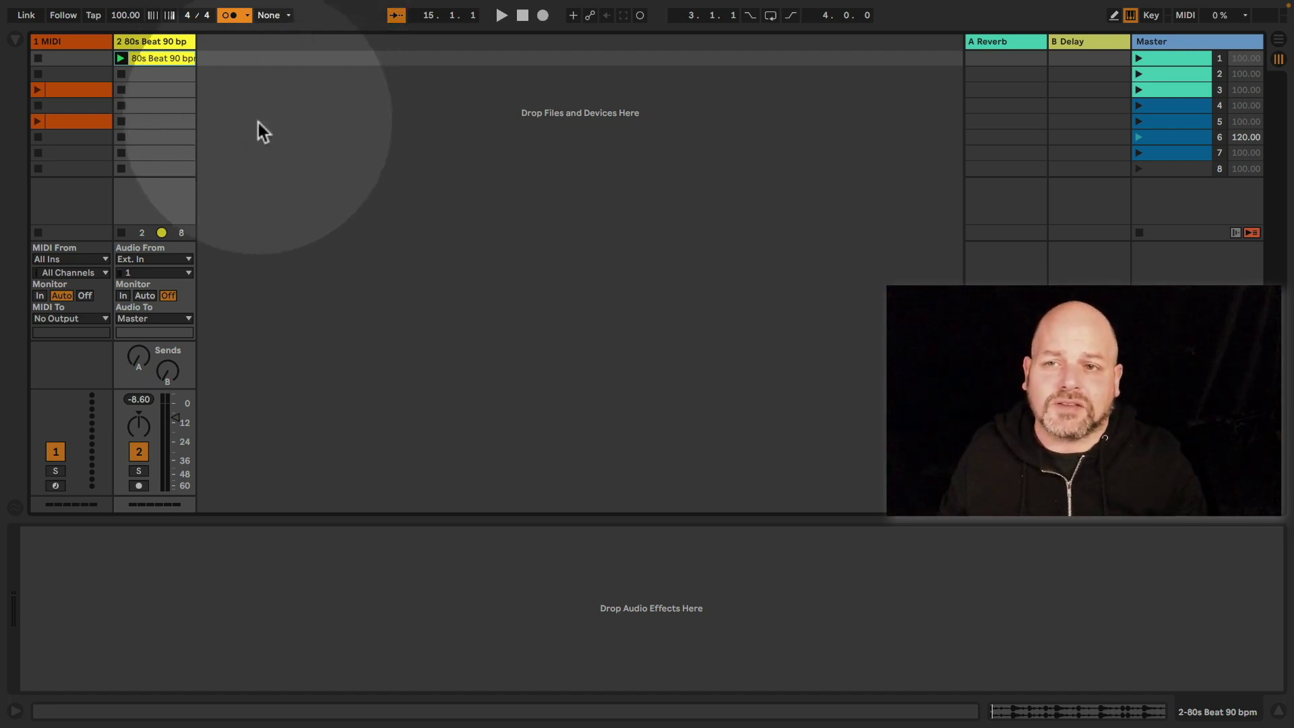
click(121, 235)
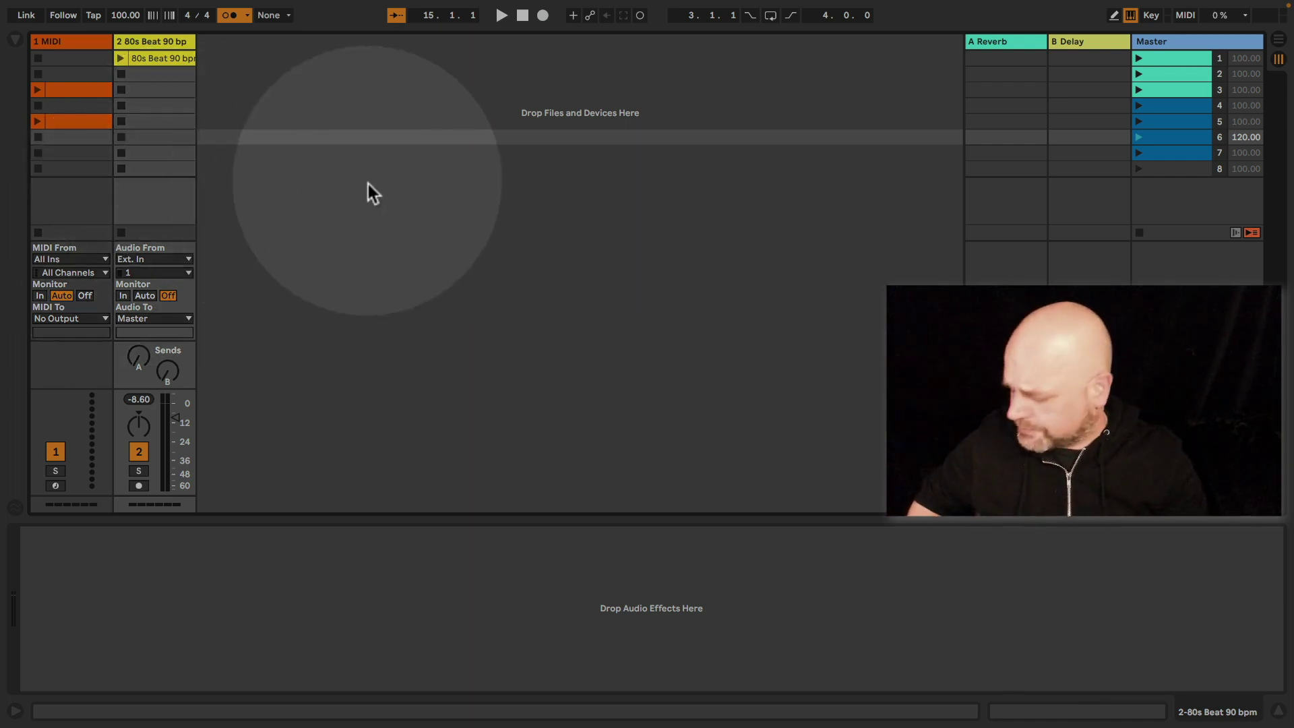
Step: Start playback, then launch, stop and relaunch the 80s Beat clip to test launching without quantization
key(space)
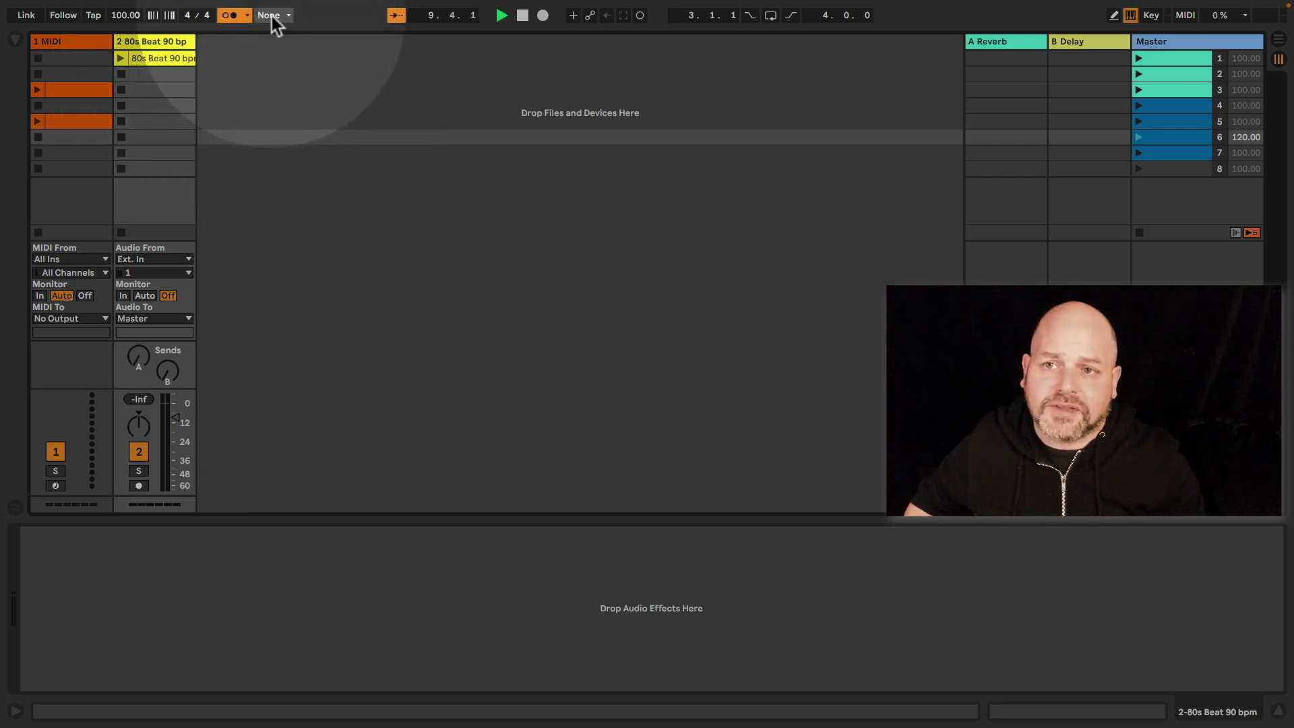
click(120, 58)
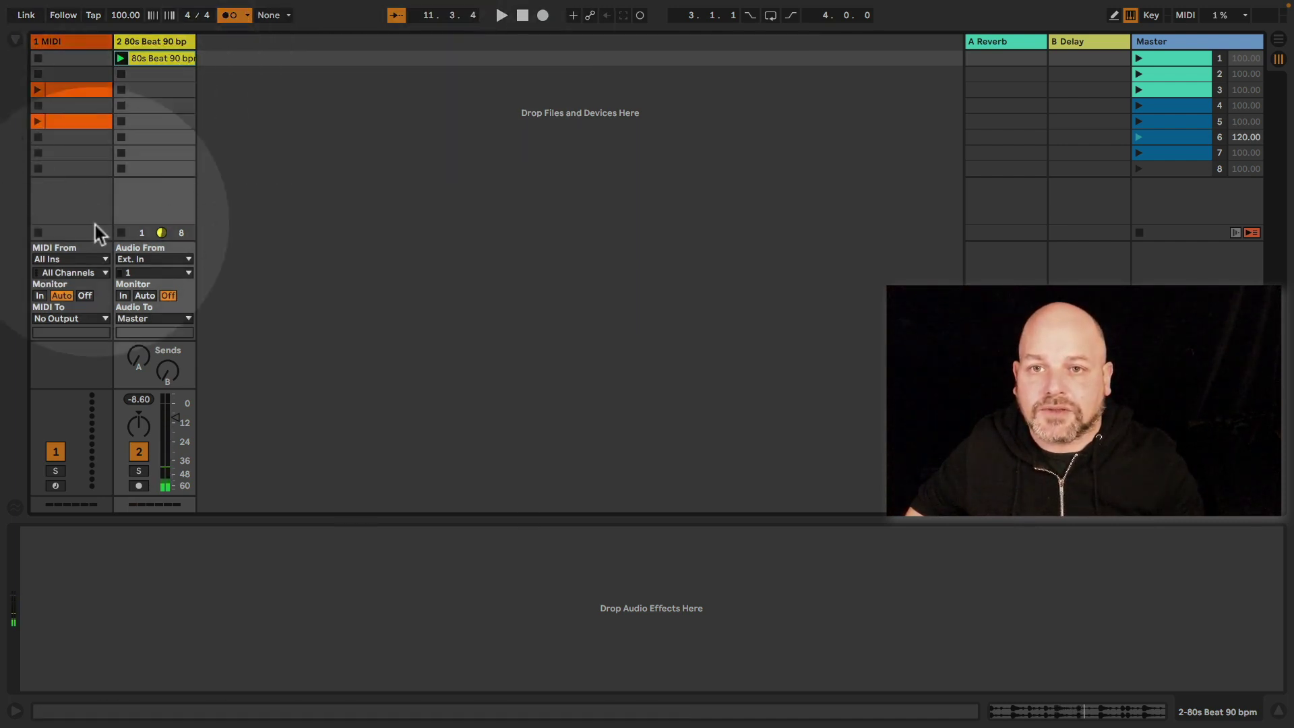
click(121, 232)
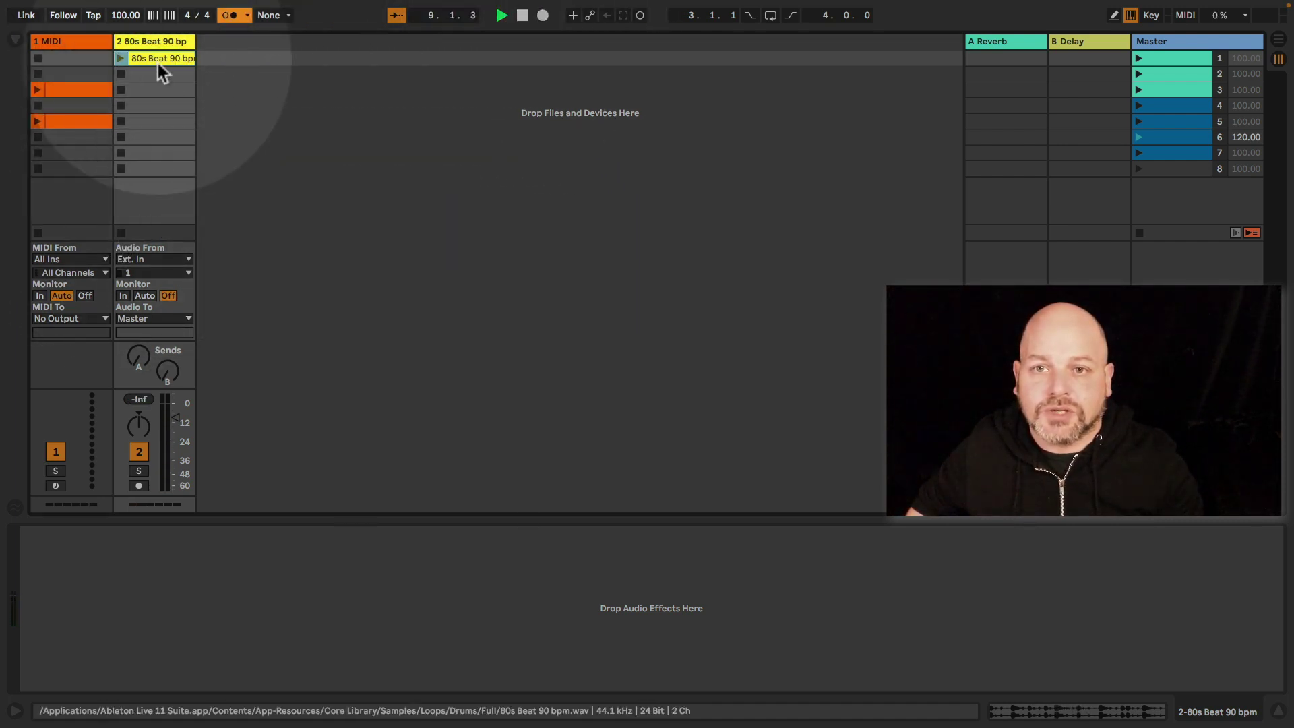
click(122, 58)
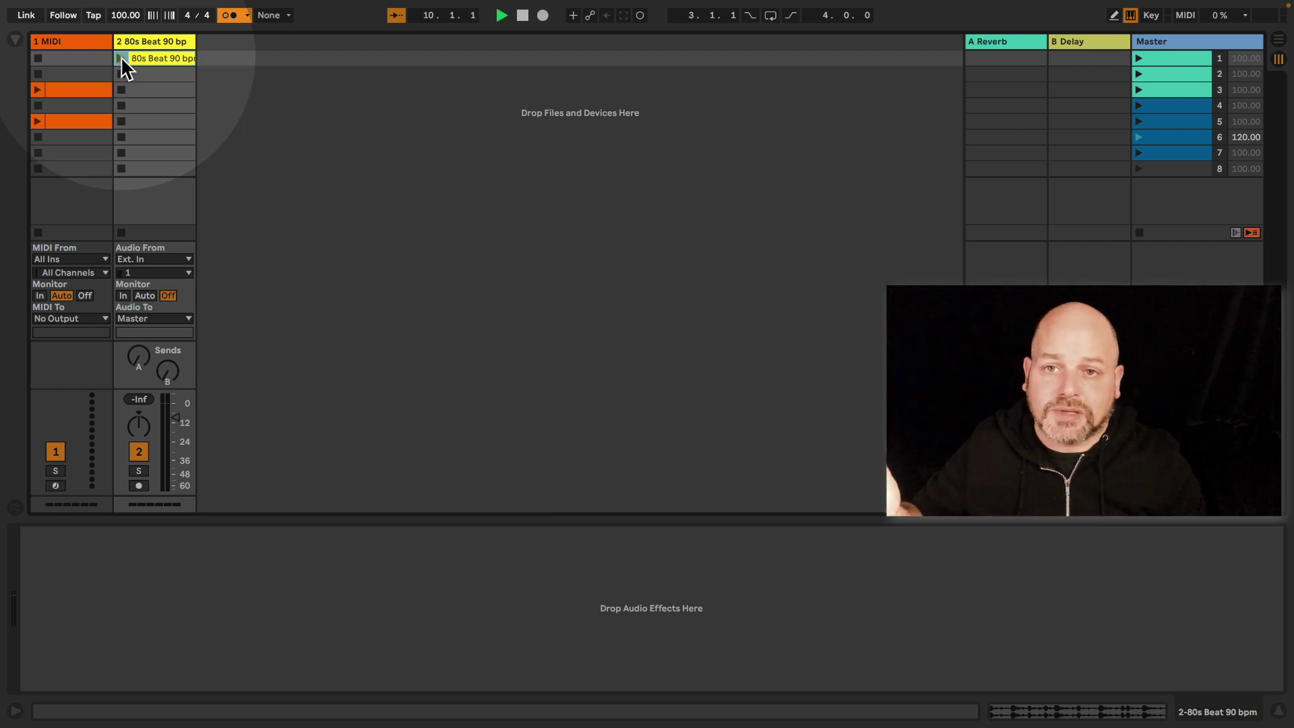
click(121, 58)
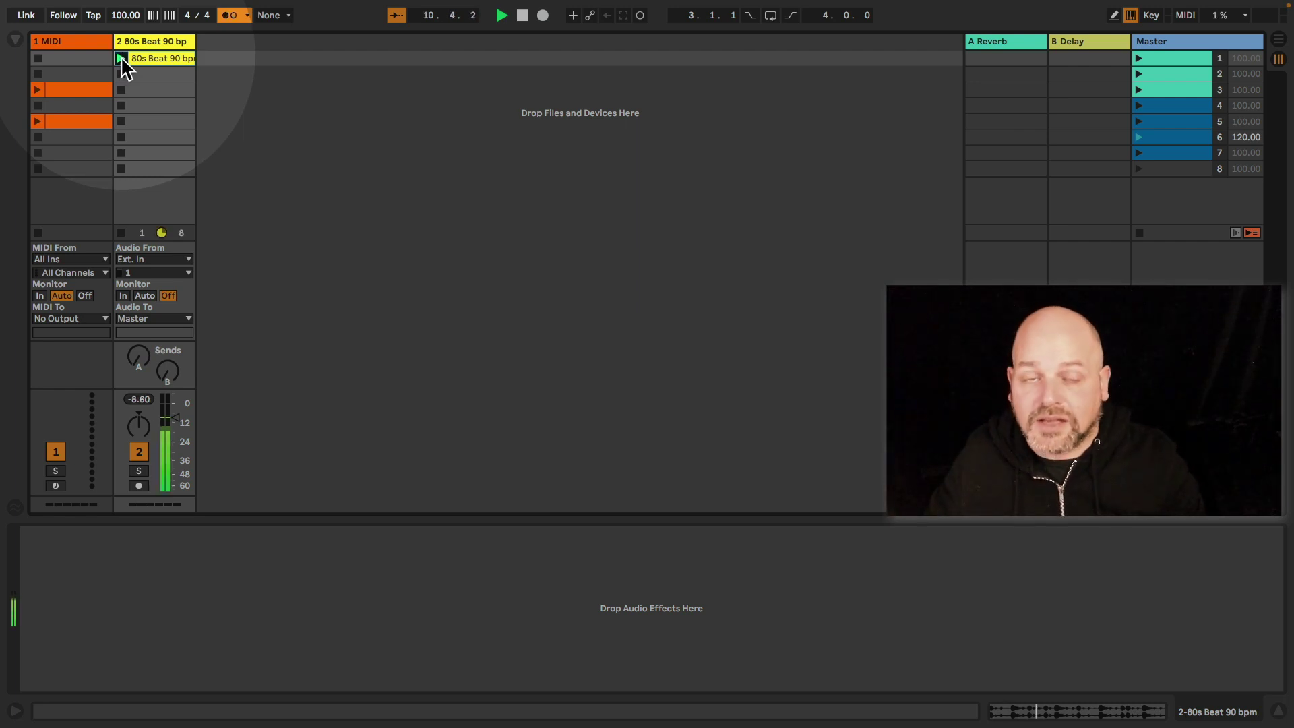
Step: Stop playback and review the available global launch quantization options
key(space)
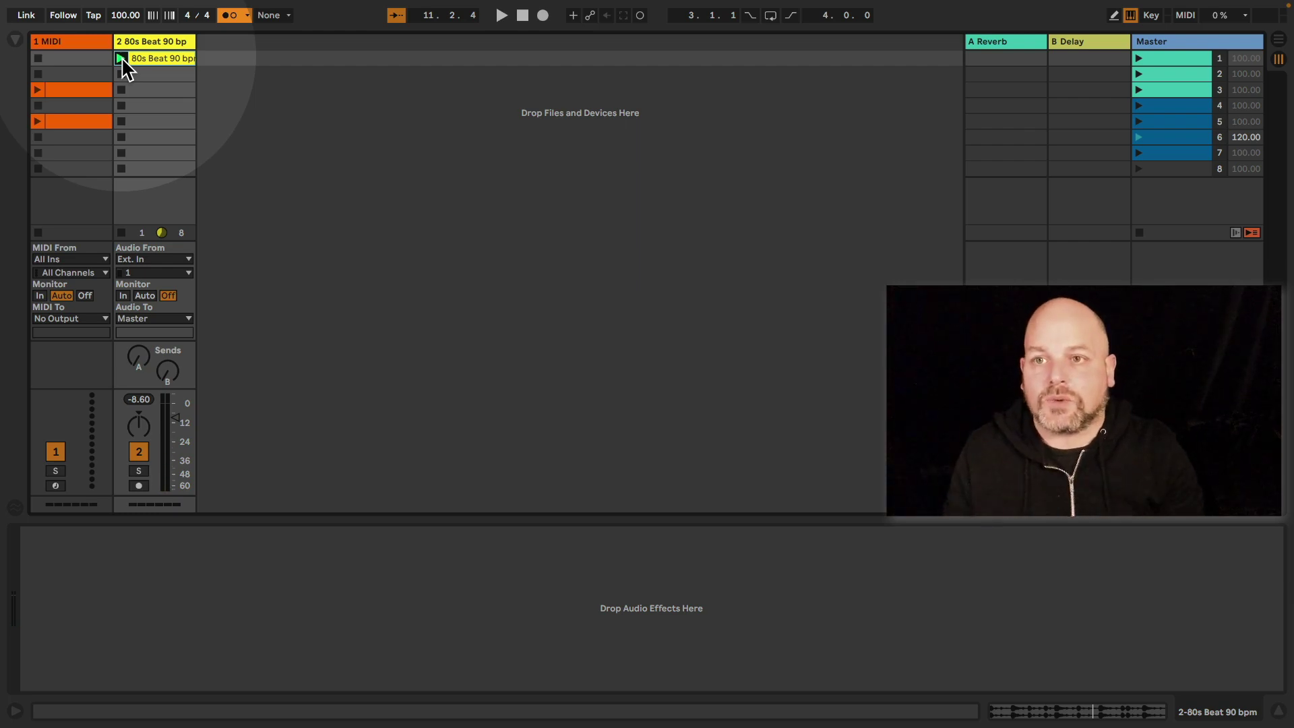
click(278, 15)
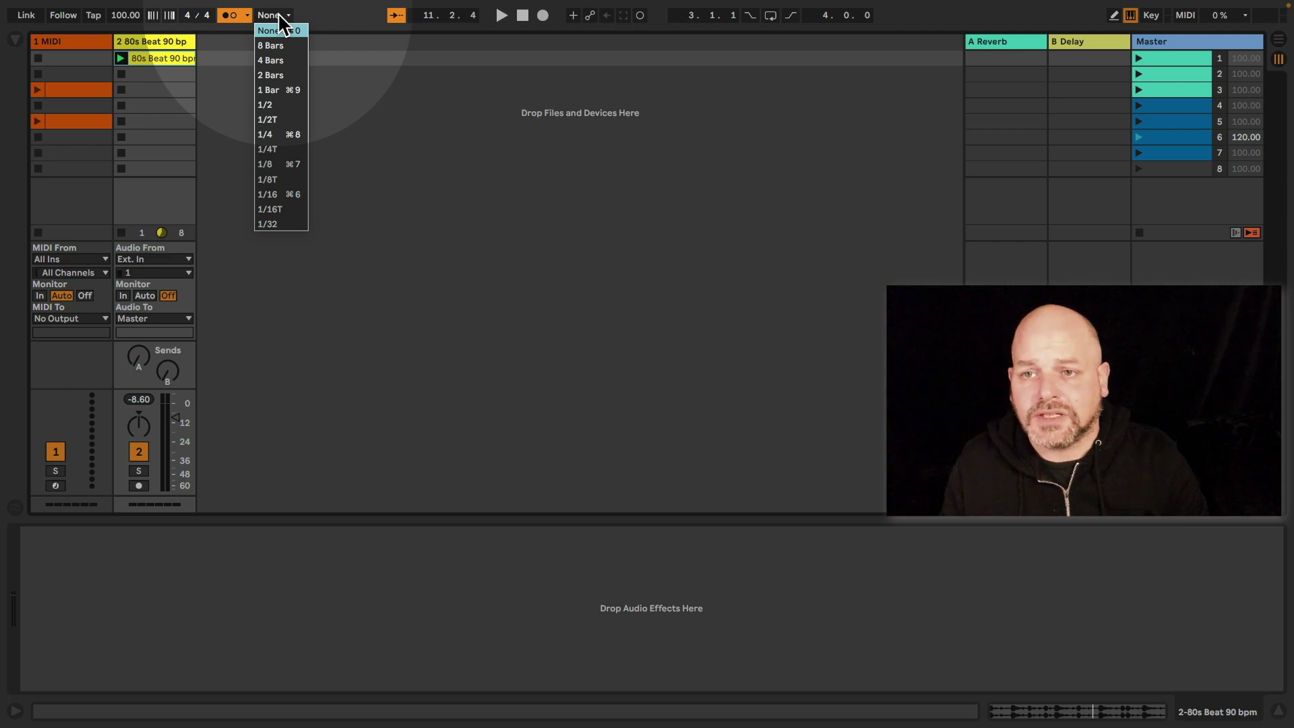
click(278, 14)
click(276, 16)
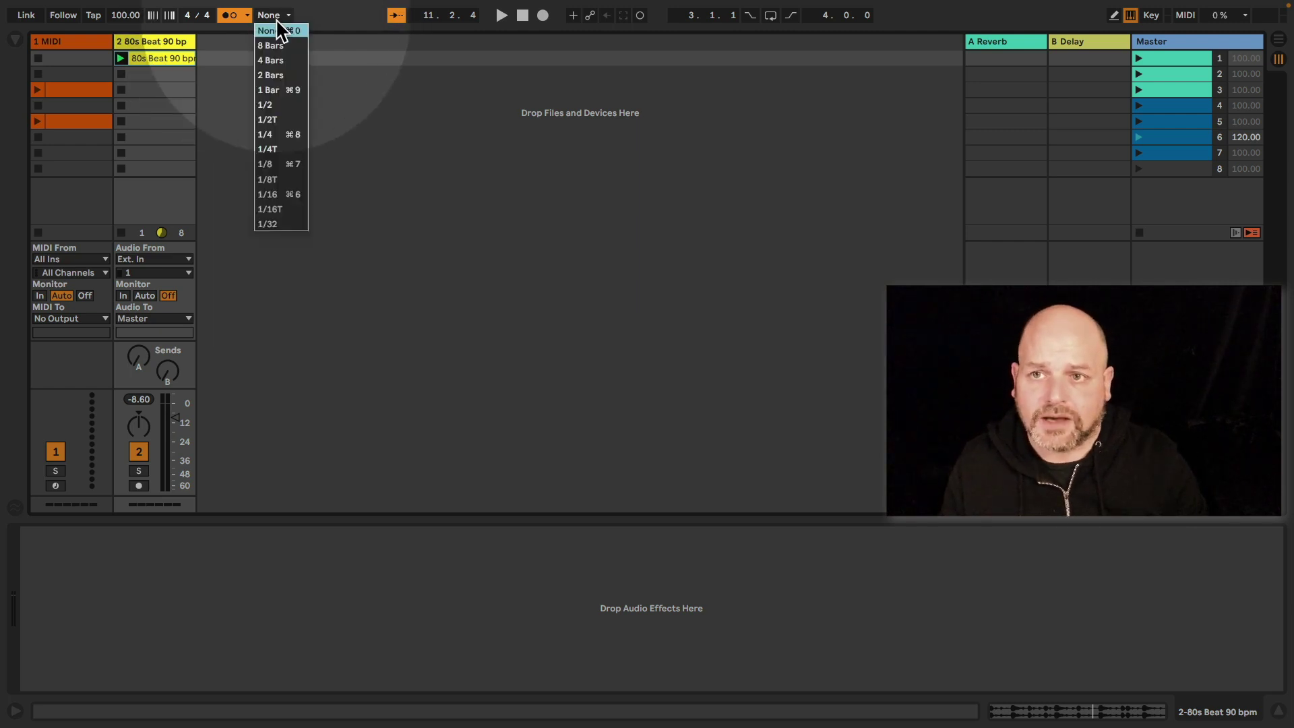
Step: Switch the MIDI track's Automate Launch Quantization device to 1/4 and back to 1 Bars
click(92, 49)
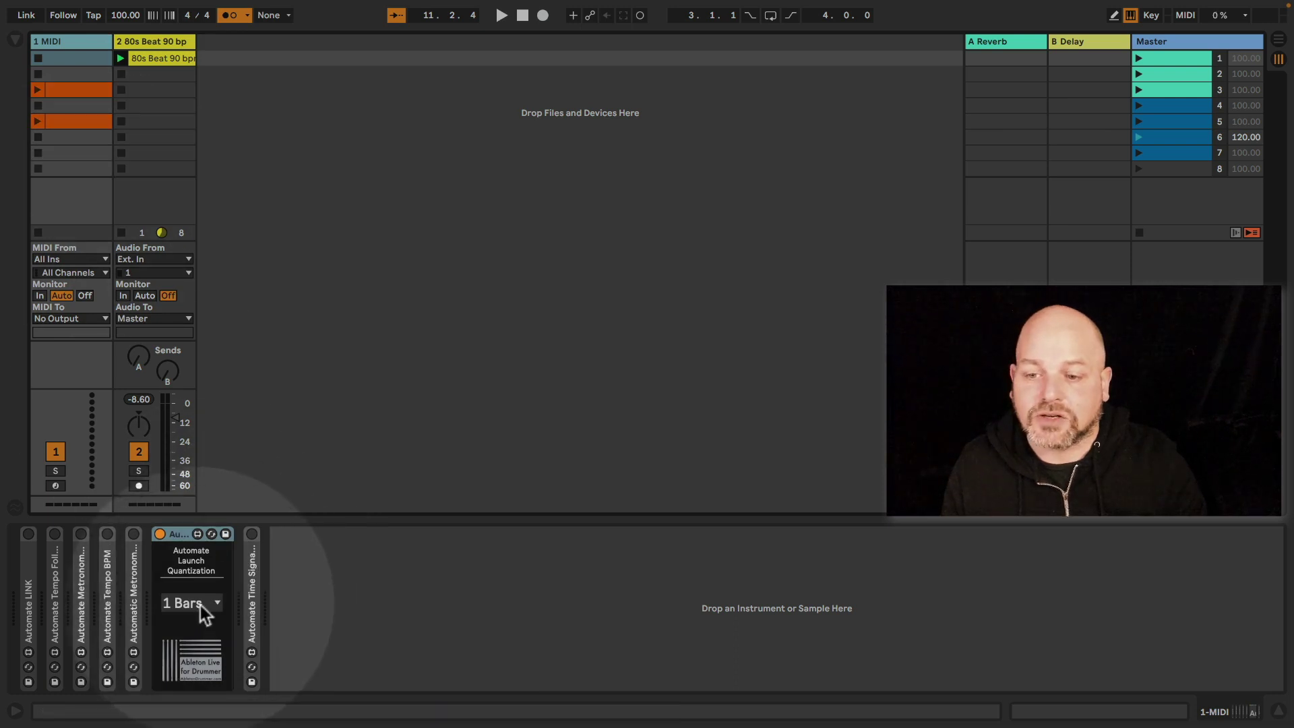
click(200, 605)
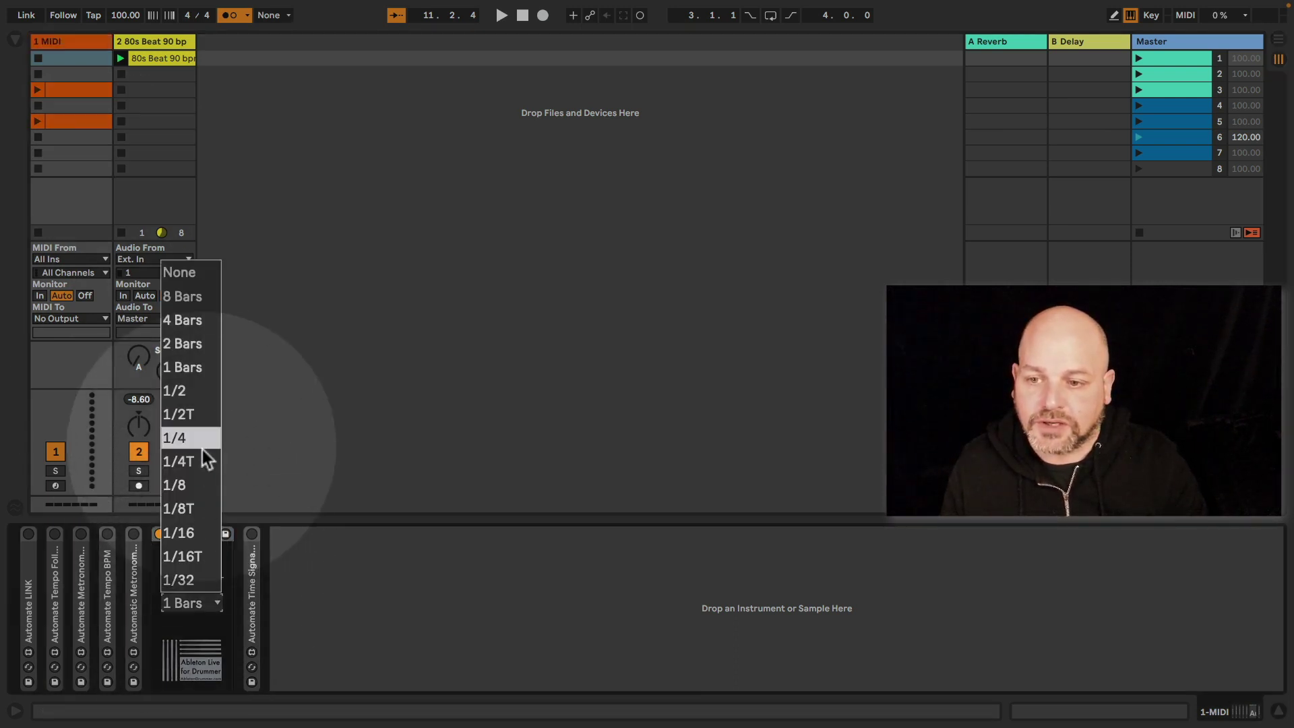
click(202, 449)
click(204, 602)
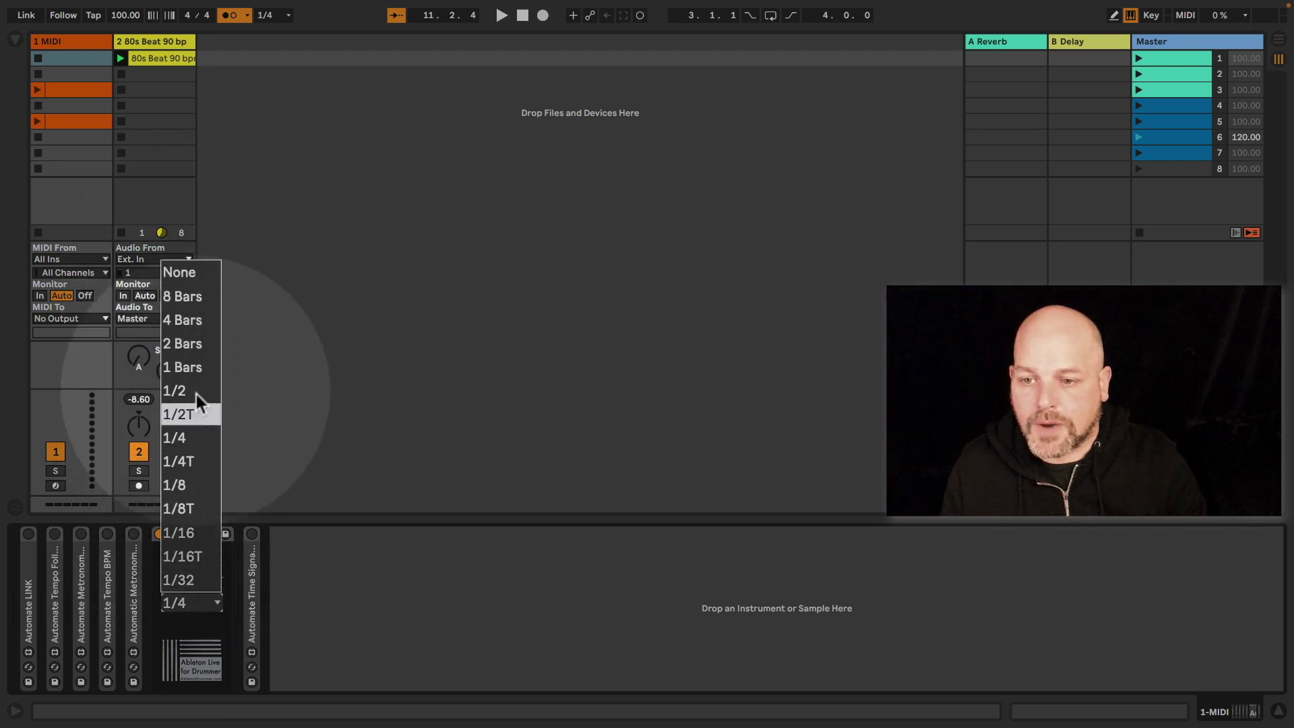
click(186, 370)
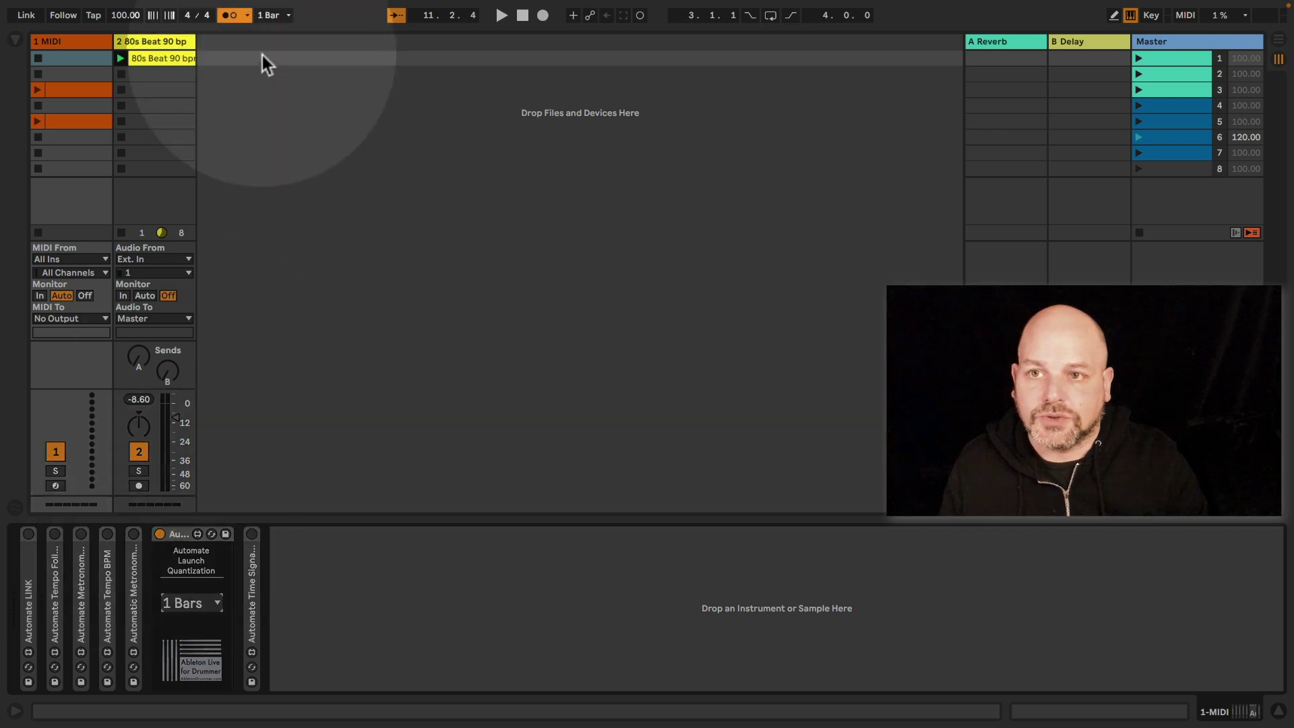
Step: Choose 1 Bar as the global launch quantization and stop the 80s Beat clip
click(273, 19)
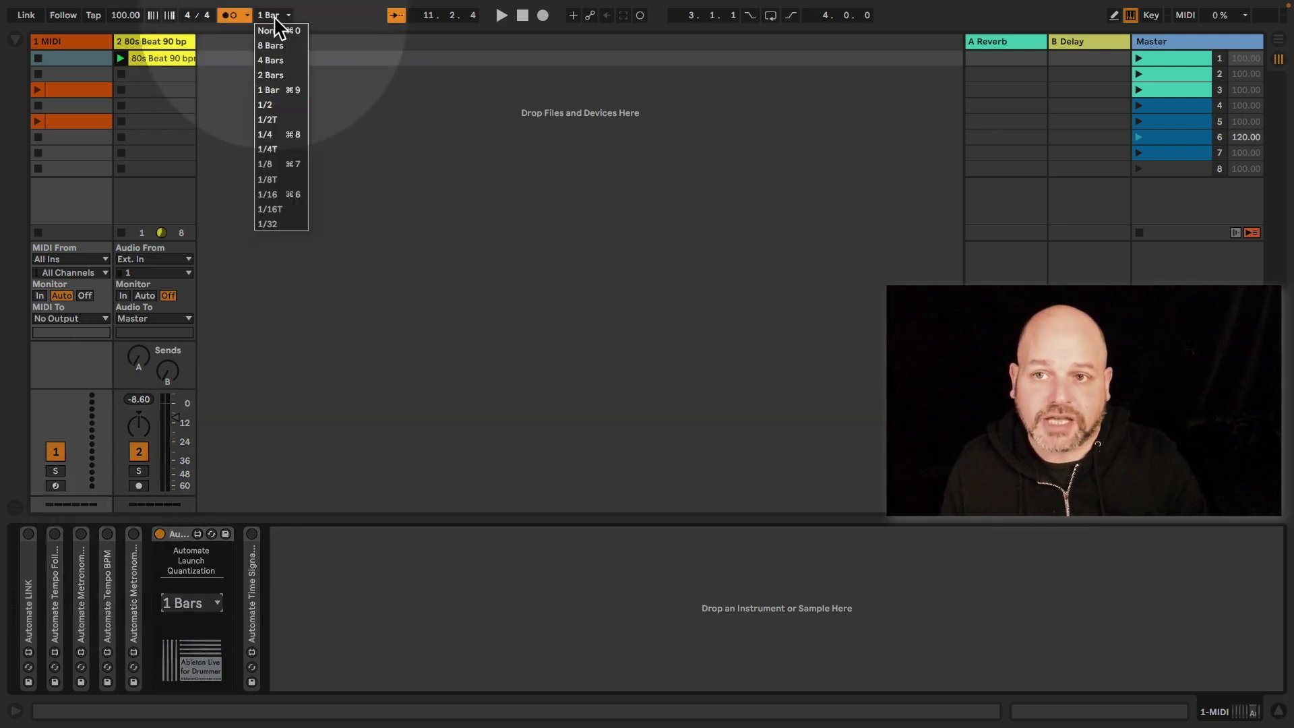
click(270, 89)
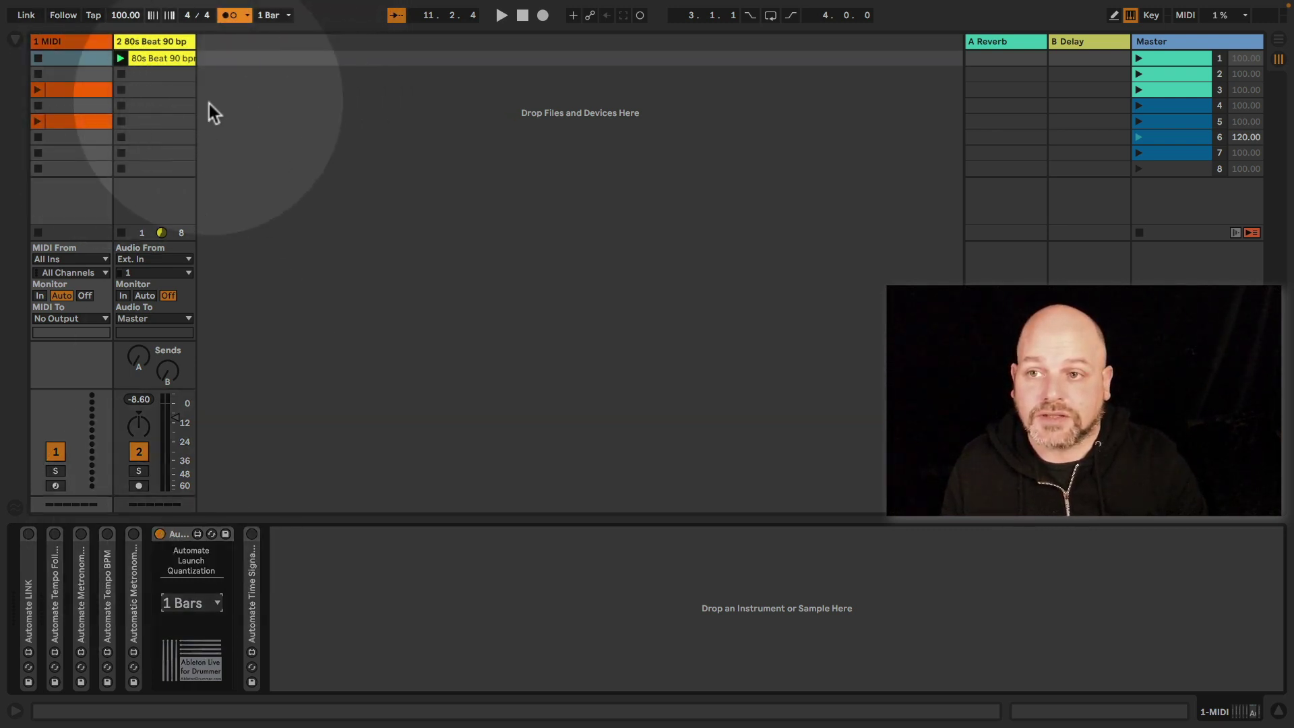
click(120, 169)
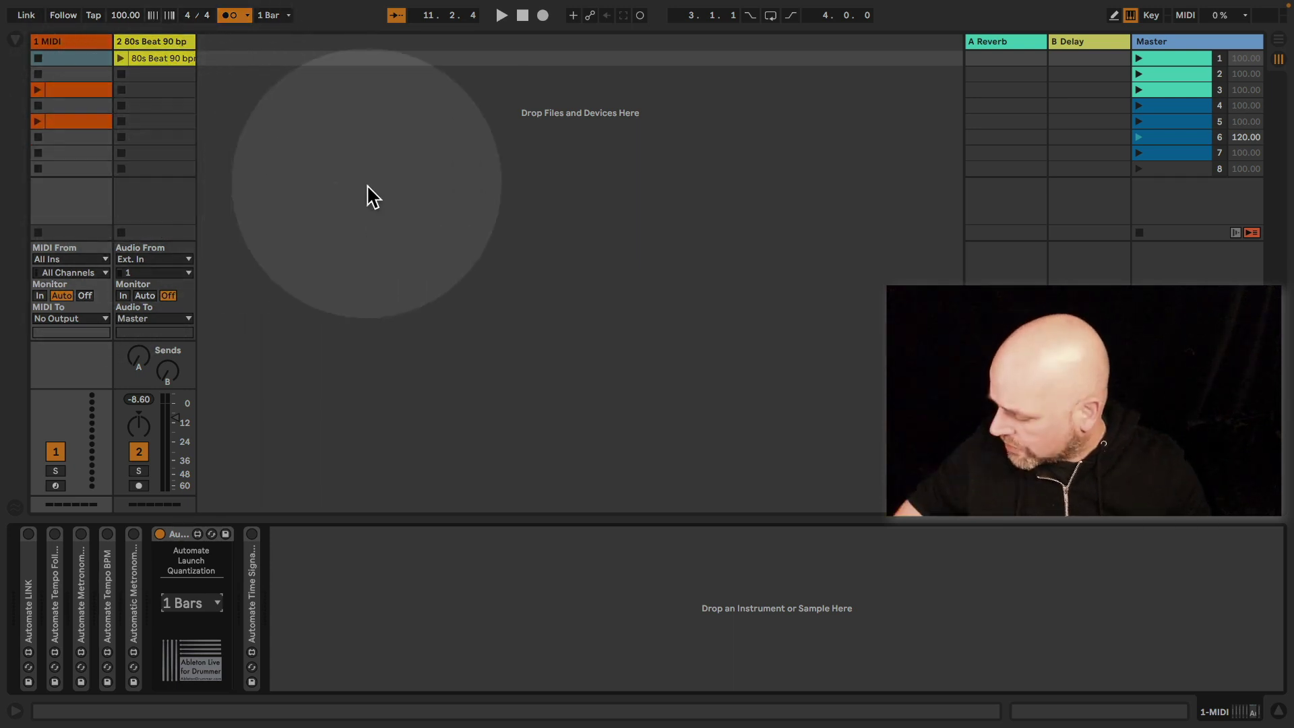
Step: Automate launch quantization in the MIDI track's fifth-slot clip, dropping the envelope from 1 Bars to None shortly before beat 1.3
click(88, 121)
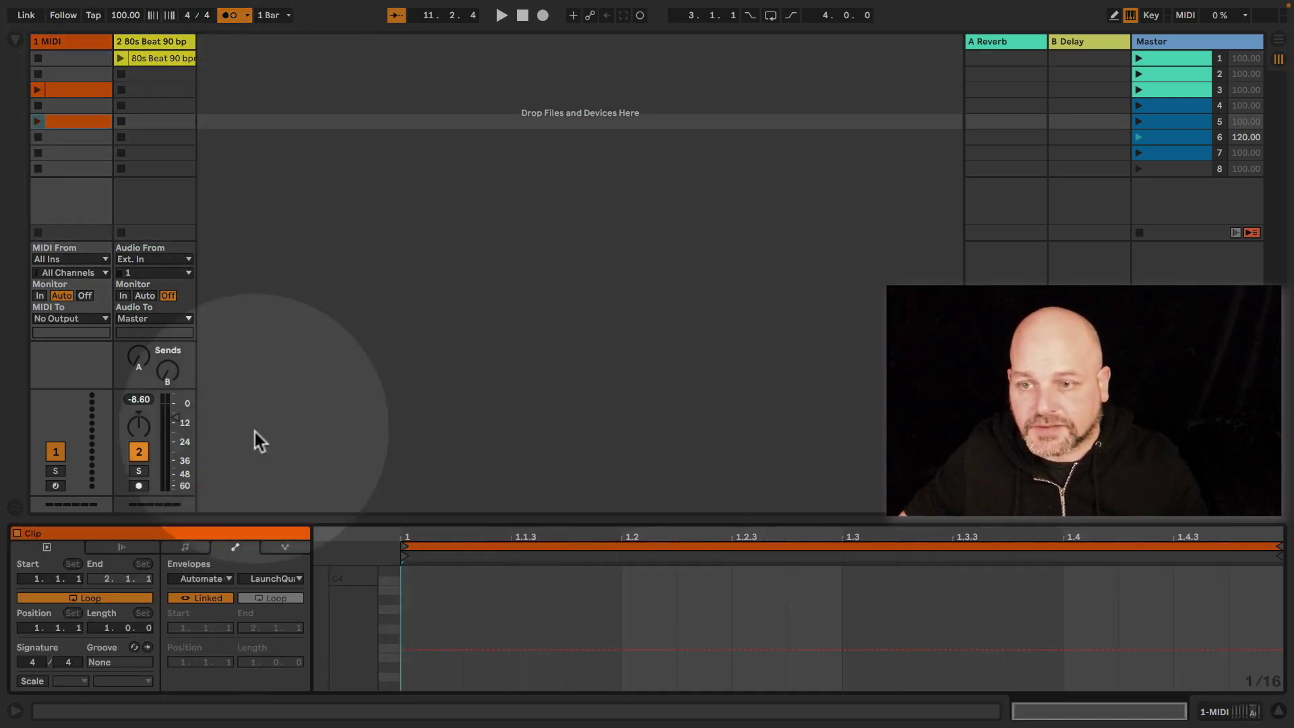
click(484, 649)
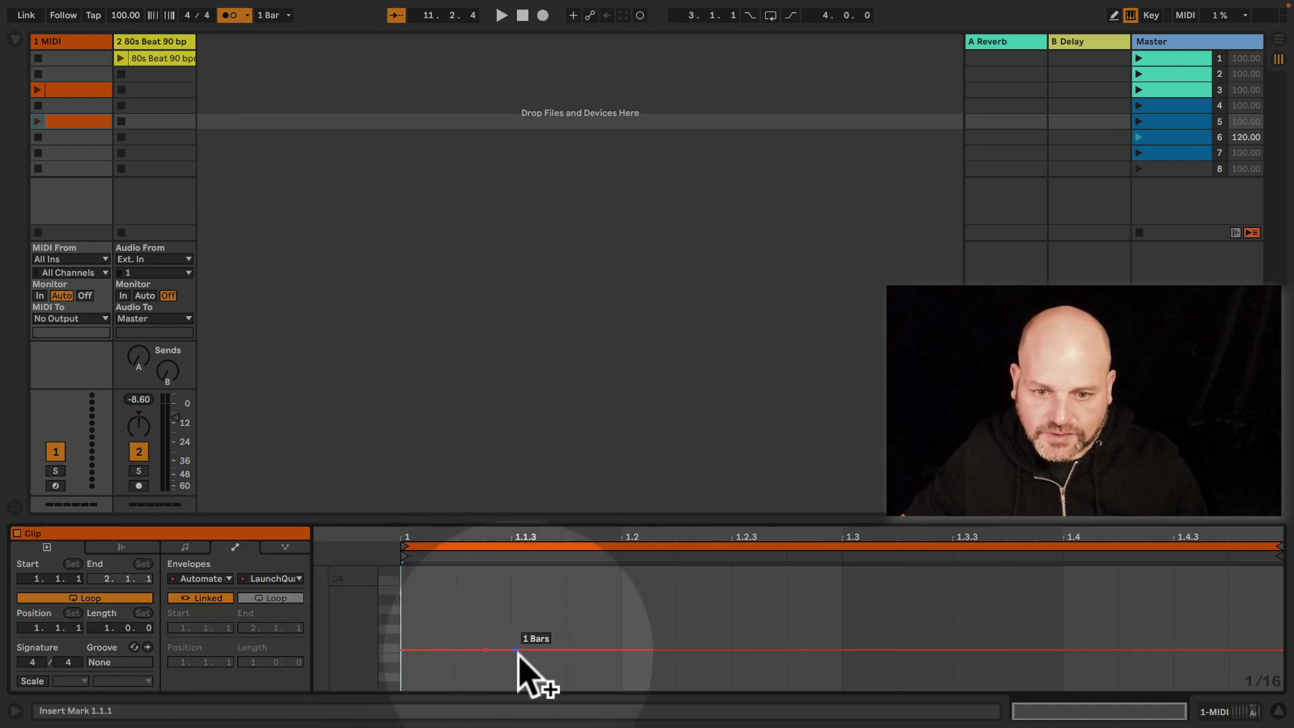
click(763, 649)
drag(810, 649, 811, 685)
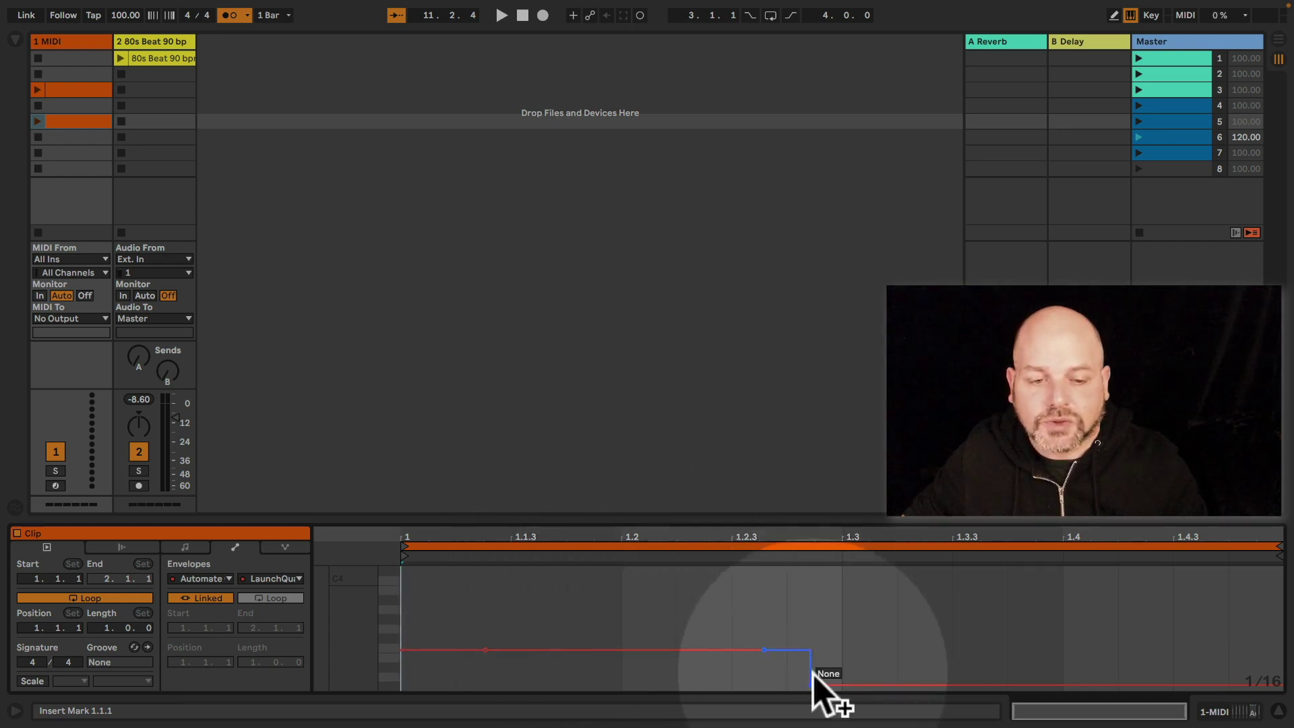
drag(946, 657, 365, 651)
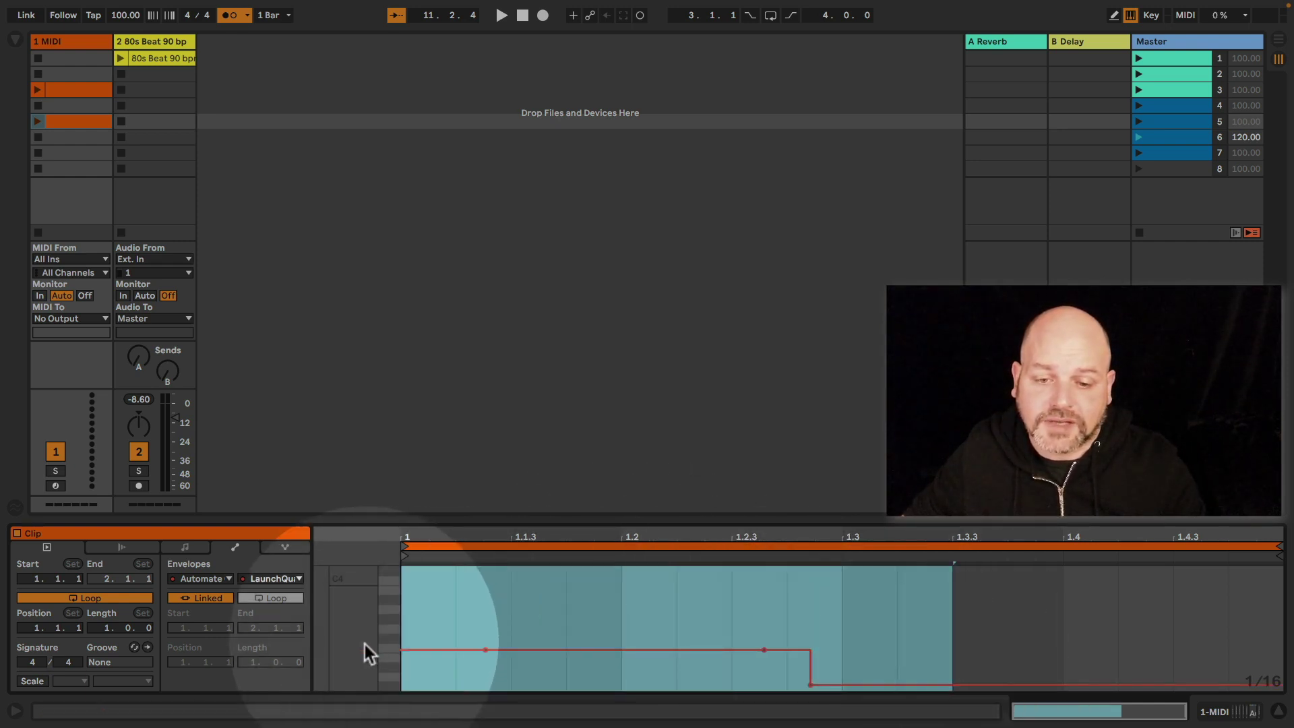
Step: In the arrangement, draw launch quantization automation on the MIDI track that drops from 1 Bars to the lowest setting at about bar 39
key(Tab)
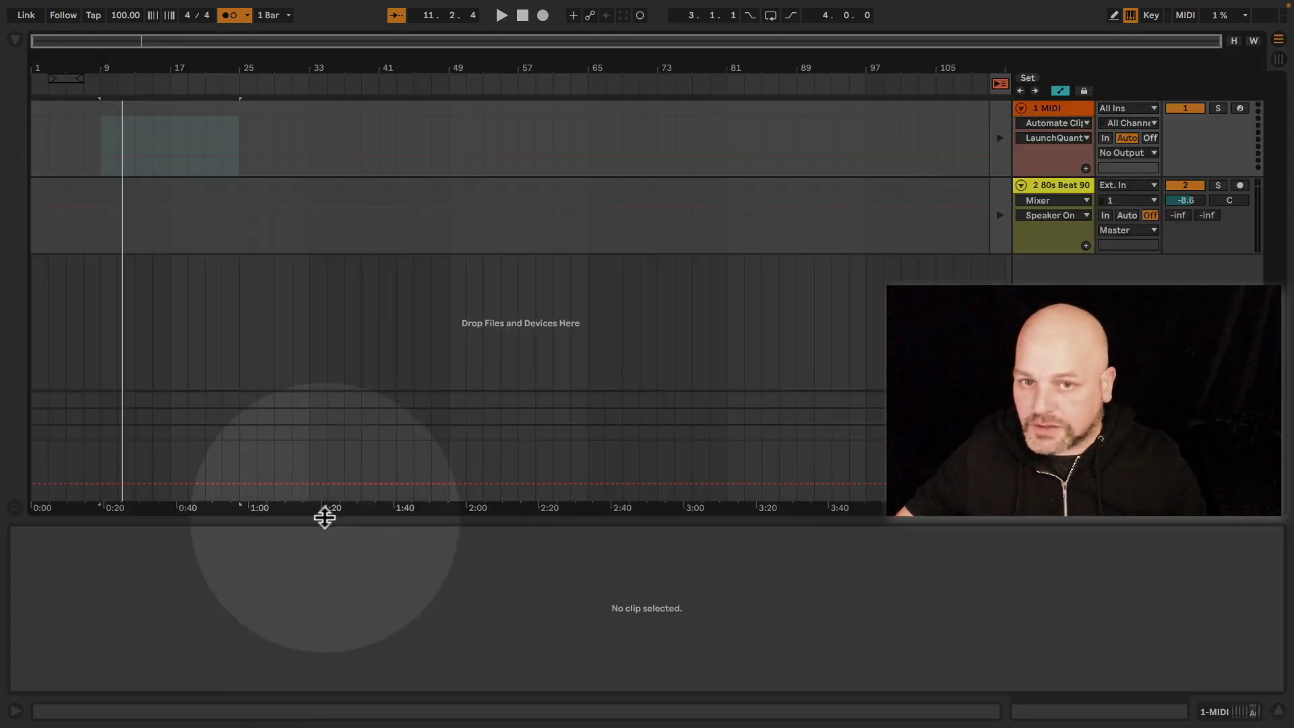
click(1002, 138)
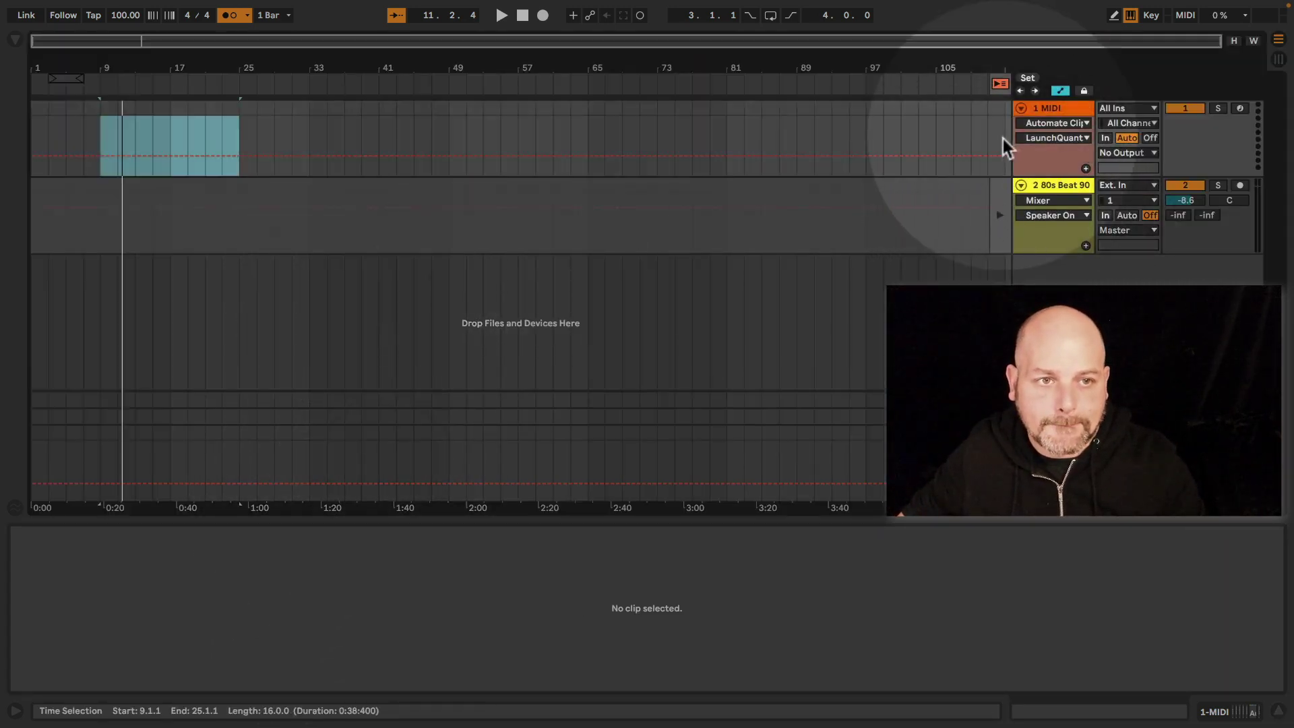
key(ctrl+z)
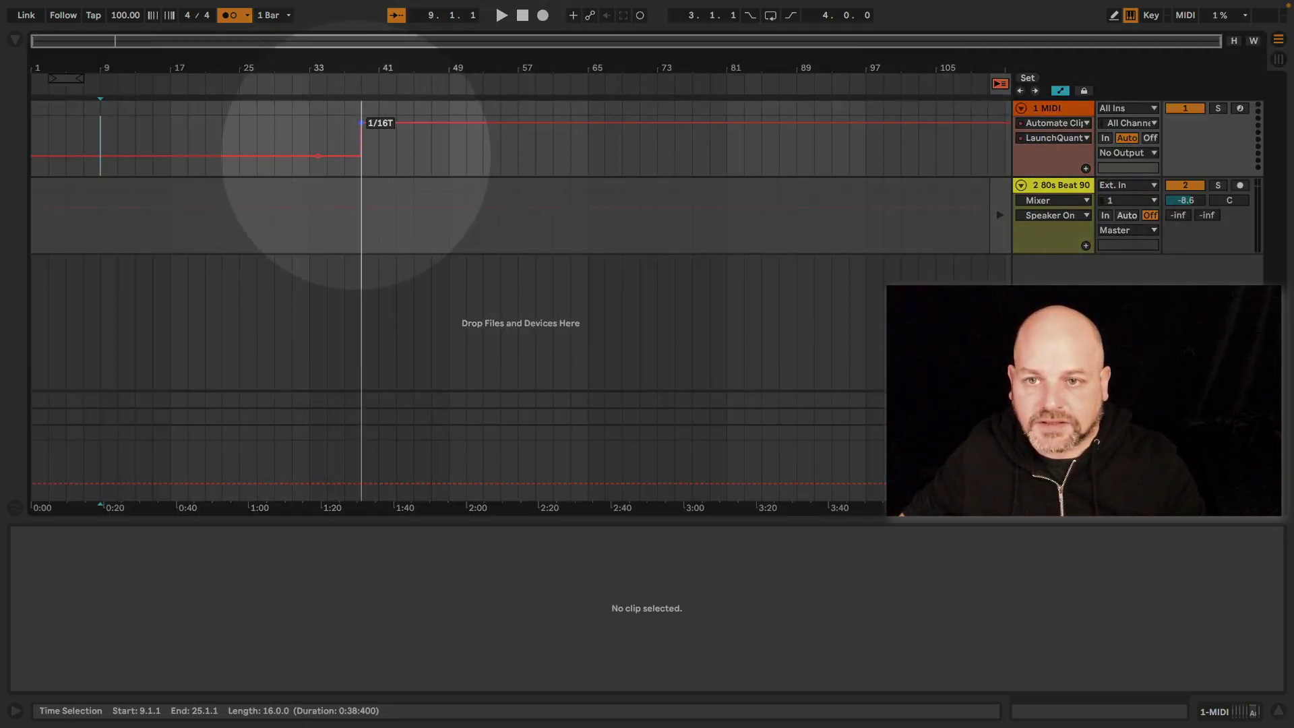
drag(361, 122, 362, 173)
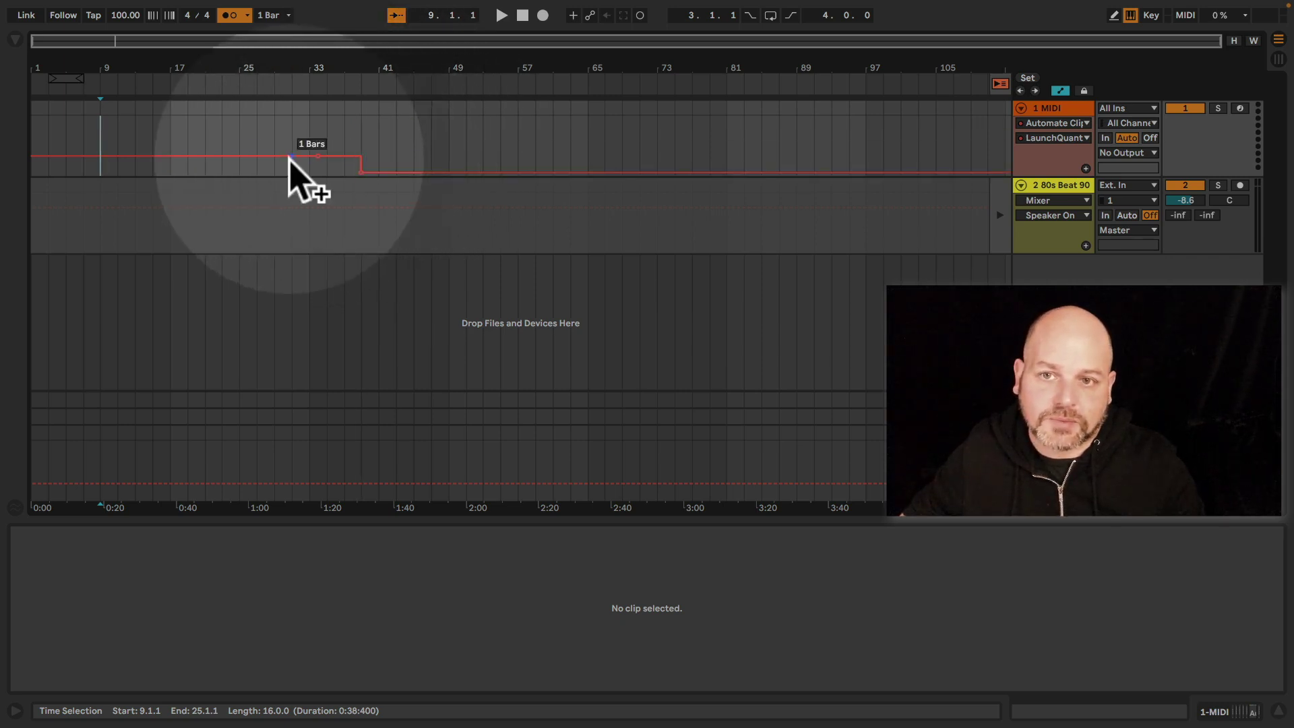